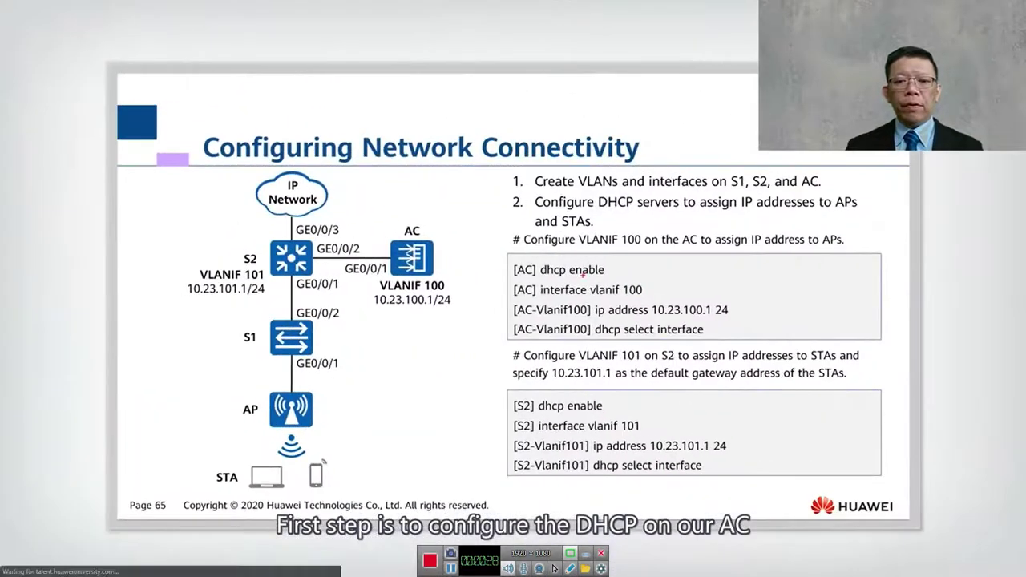
Step: Underline the AC's four DHCP configuration commands on the slide and draw an arrow running from the AC to the AP
{"action": "left_click_drag", "start_coordinate": [561, 280], "coordinate": [606, 281]}
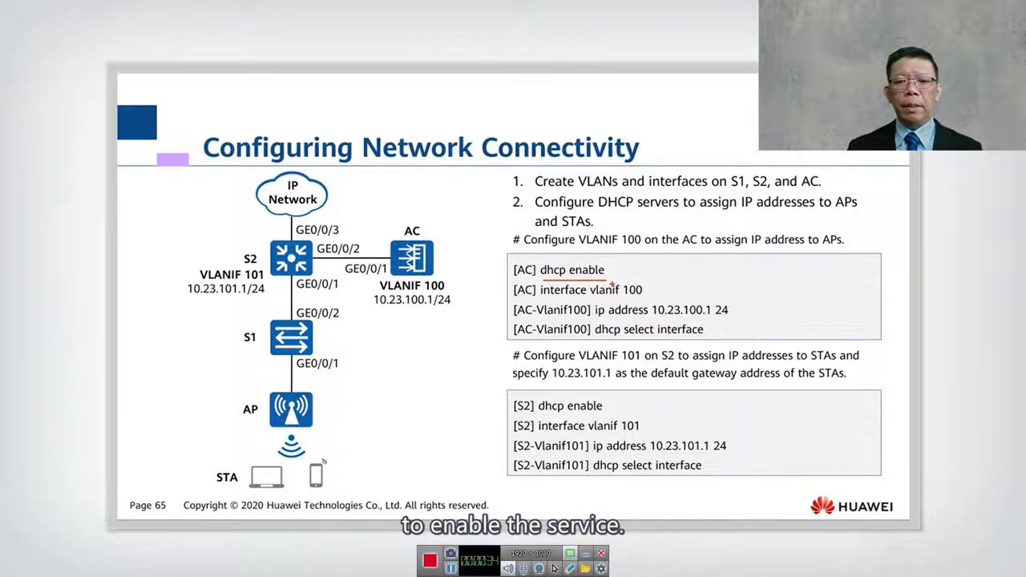
{"action": "mouse_move", "coordinate": [559, 297]}
{"action": "left_mouse_down"}
{"action": "mouse_move", "coordinate": [642, 297]}
{"action": "mouse_move", "coordinate": [651, 318]}
{"action": "mouse_move", "coordinate": [728, 318]}
{"action": "mouse_move", "coordinate": [695, 320]}
{"action": "left_mouse_up"}
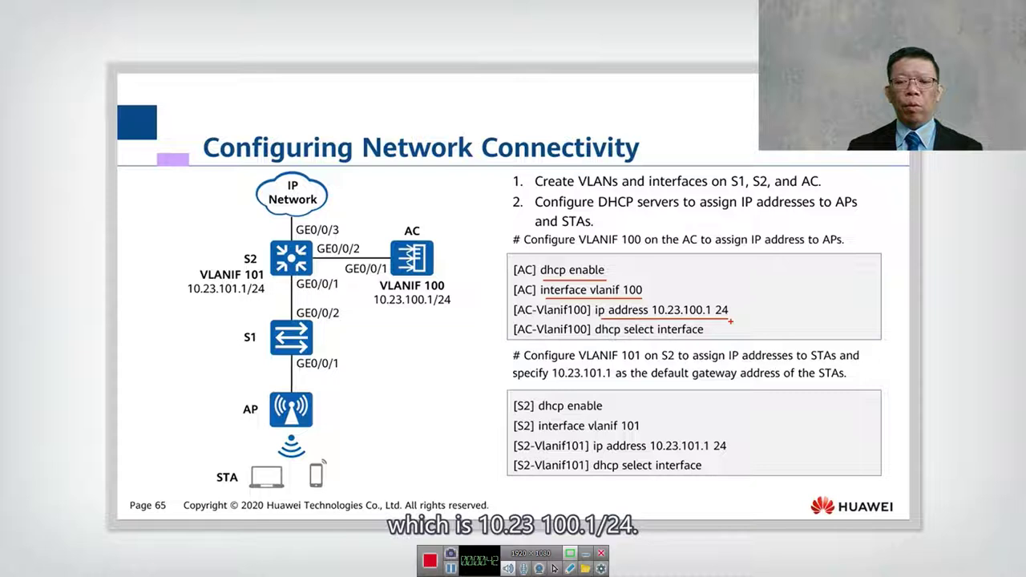
{"action": "left_click_drag", "start_coordinate": [596, 337], "coordinate": [704, 336]}
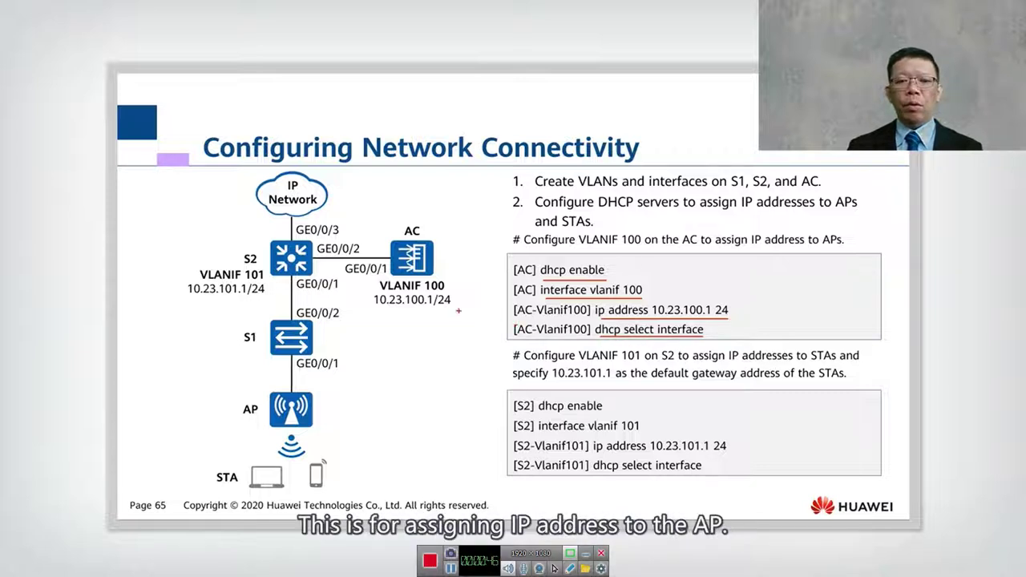
{"action": "left_click_drag", "start_coordinate": [332, 412], "coordinate": [407, 321]}
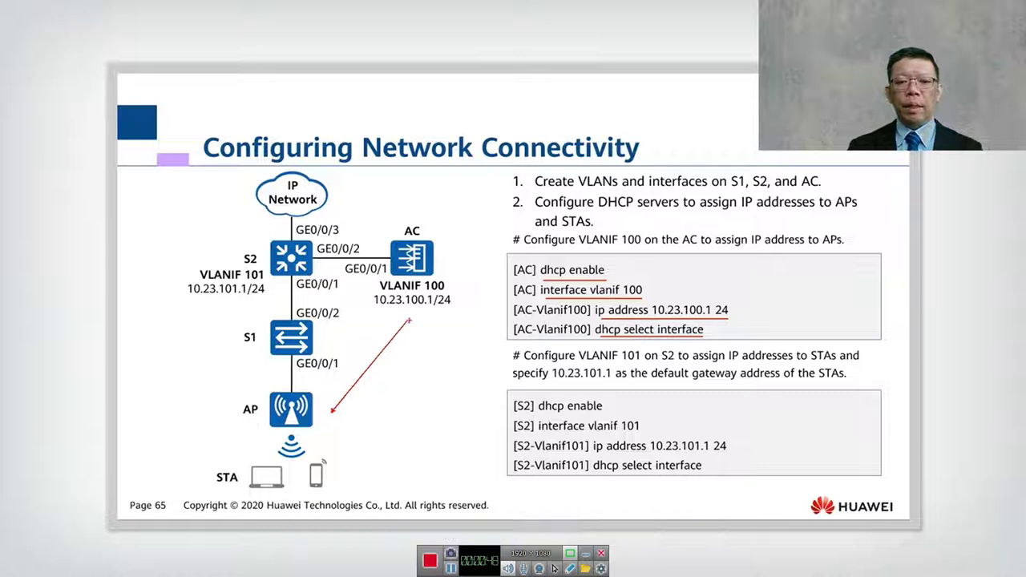
Step: Underline the VLANIF 101 on S2 instruction, point an arrow at S2, and label the S2–S1 link "Trunk" with an arrow
{"action": "left_click_drag", "start_coordinate": [538, 366], "coordinate": [680, 367]}
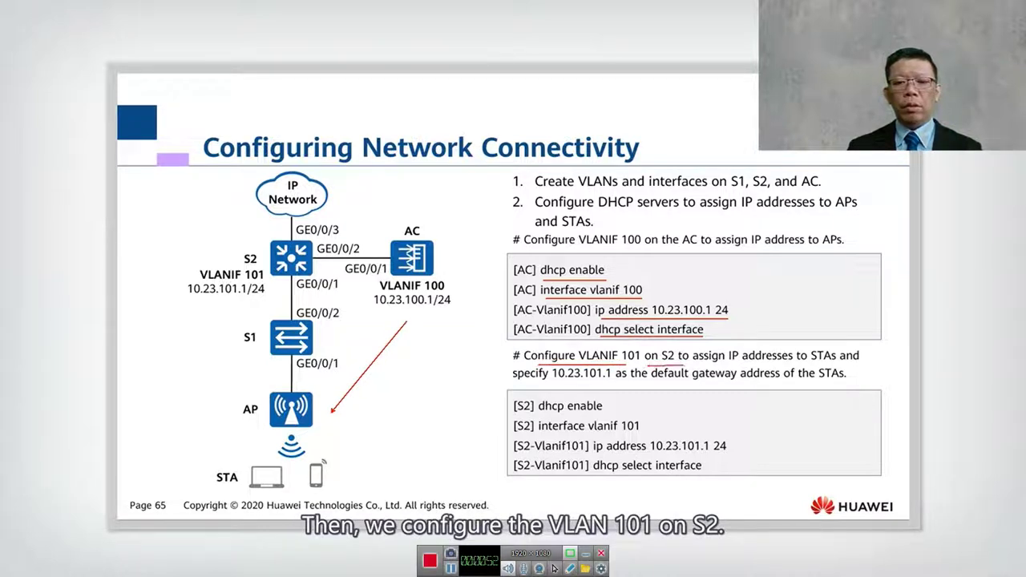
{"action": "left_click_drag", "start_coordinate": [263, 240], "coordinate": [246, 226]}
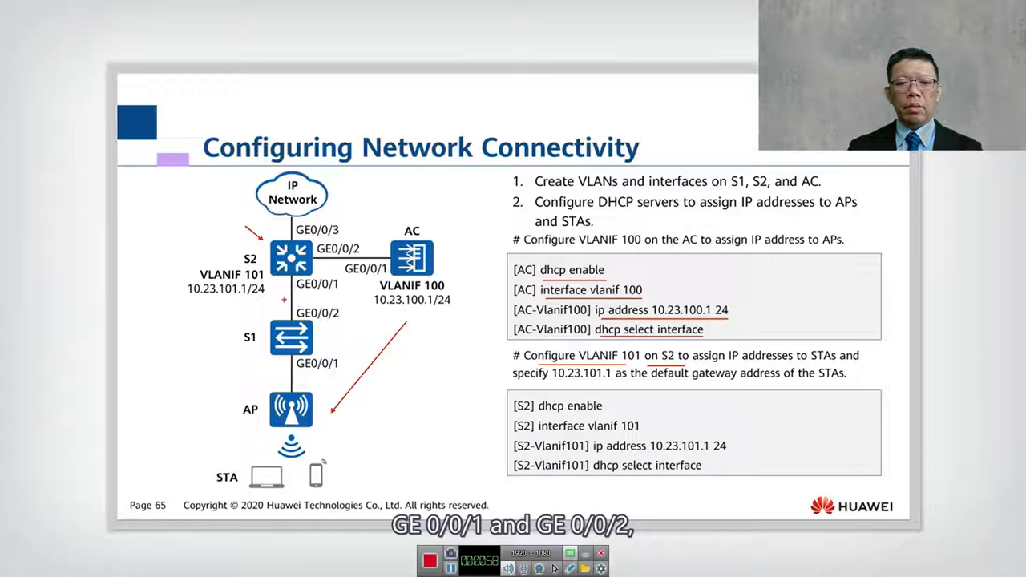
{"action": "left_click_drag", "start_coordinate": [281, 302], "coordinate": [237, 313]}
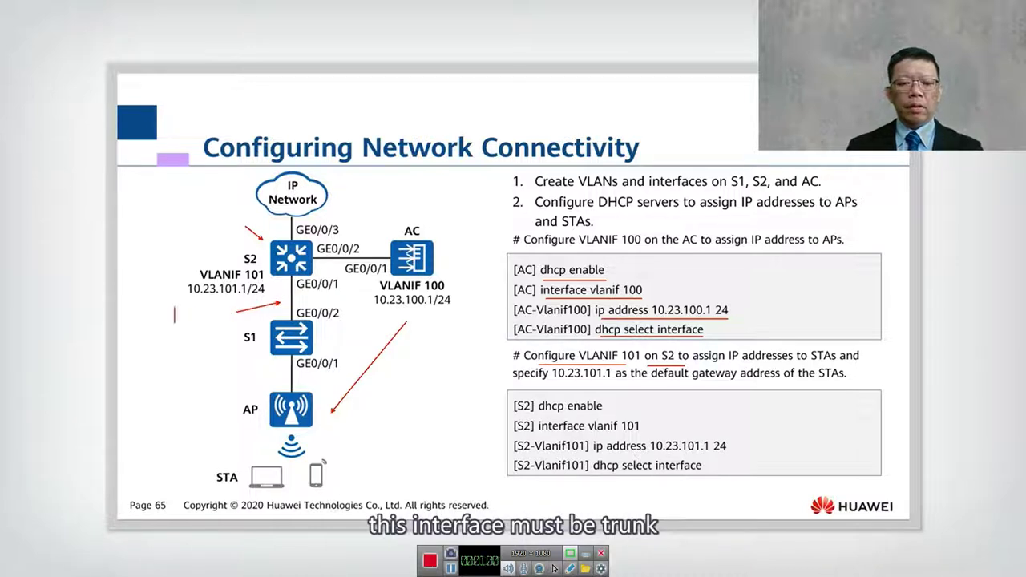
{"action": "type", "text": "Trunk"}
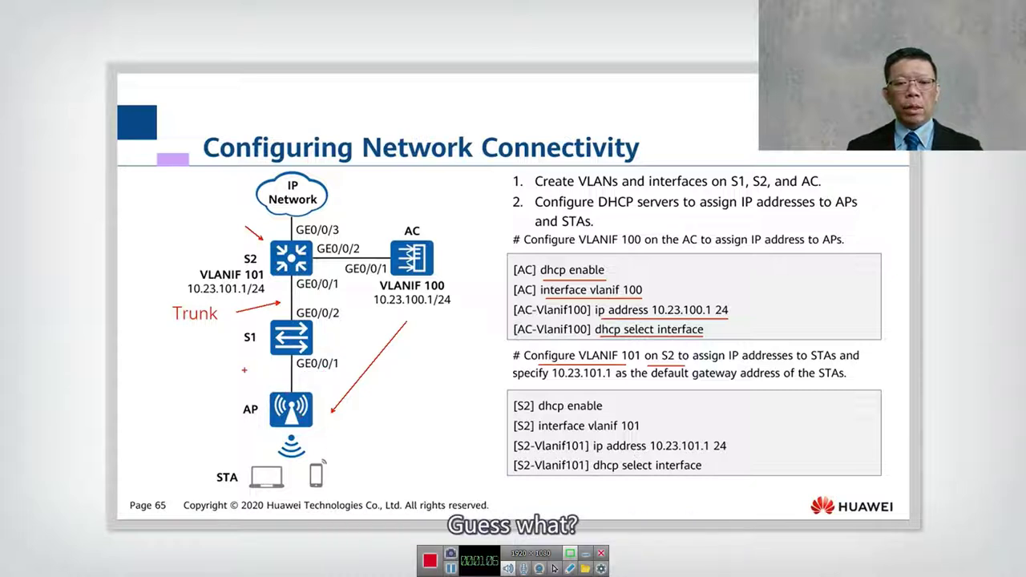
Step: Point an arrow at the S1–AP link, label it "Access Vlan 100", and underline the GE0/0/1 and GE0/0/2 port labels along S2 and S1
{"action": "left_click_drag", "start_coordinate": [278, 370], "coordinate": [232, 381]}
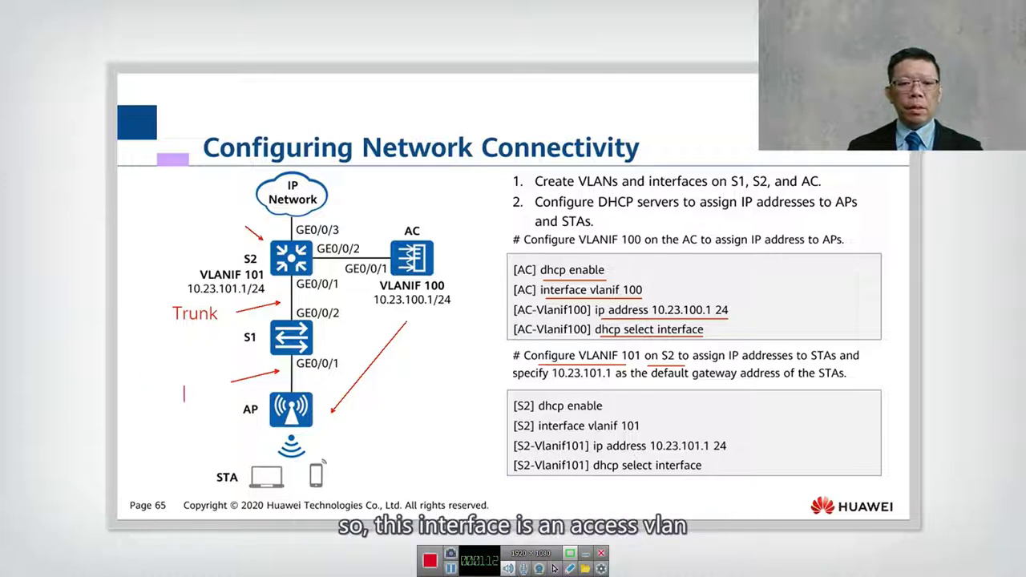
{"action": "type", "text": "Access"}
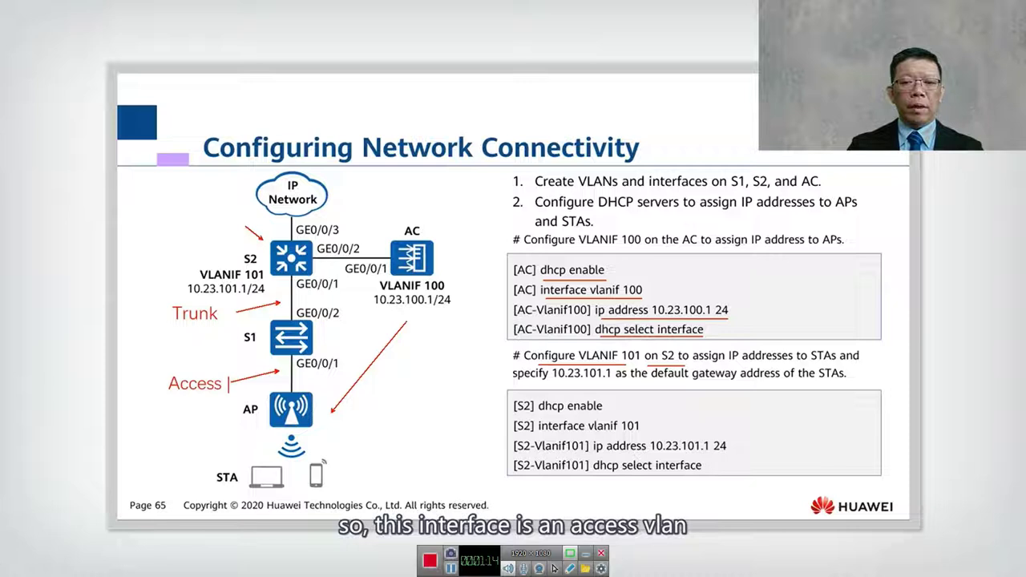
{"action": "key", "text": "Return"}
{"action": "type", "text": "Vlan 100"}
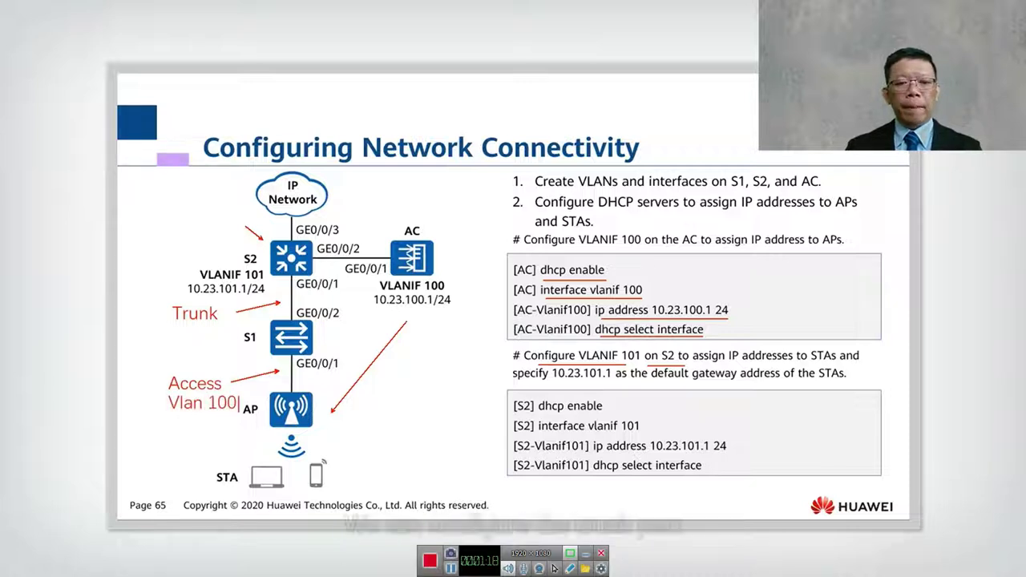
{"action": "left_click", "coordinate": [253, 386]}
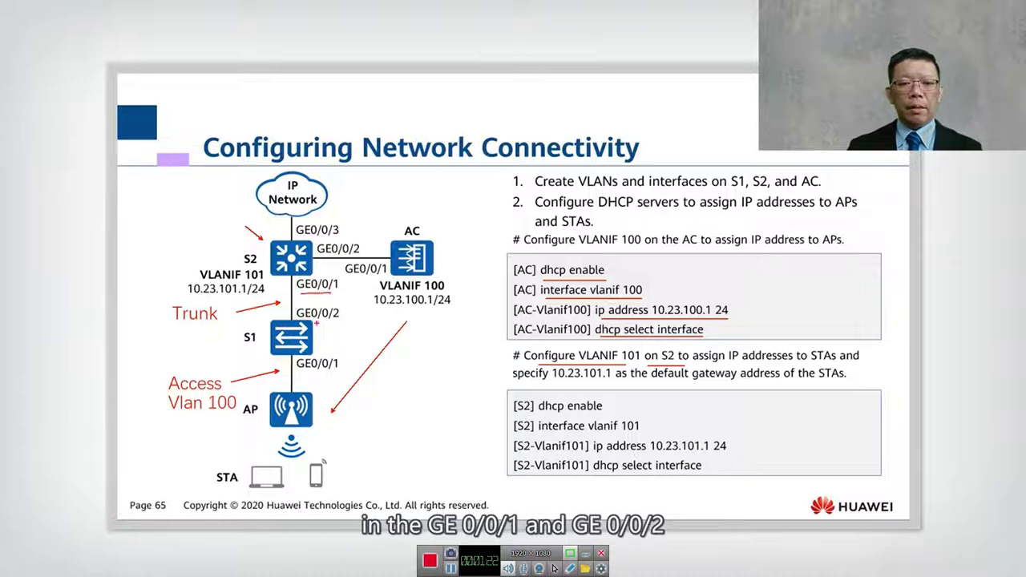
{"action": "left_click_drag", "start_coordinate": [321, 322], "coordinate": [334, 322]}
{"action": "left_click_drag", "start_coordinate": [298, 374], "coordinate": [340, 370]}
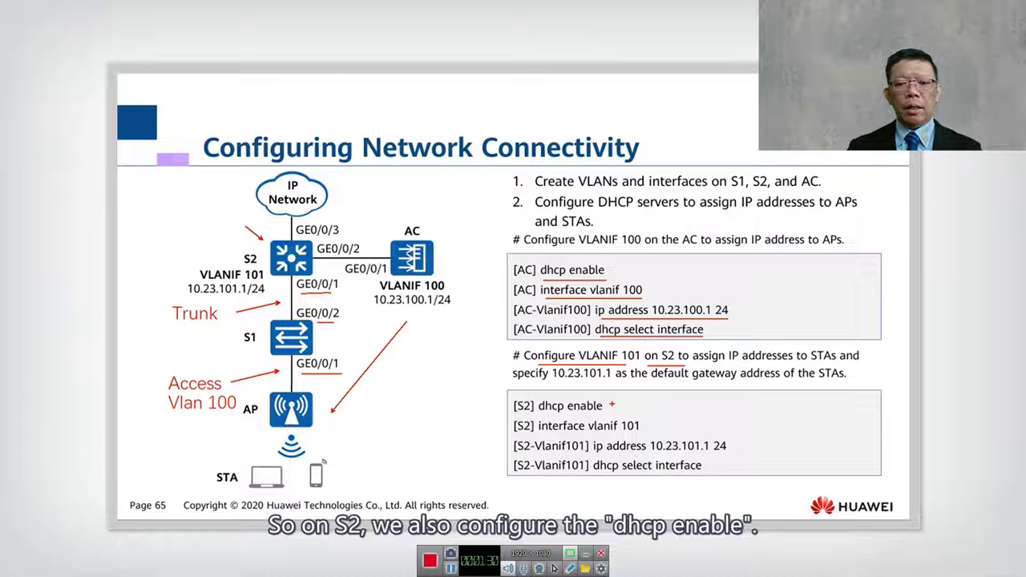
Step: Draw arrows to S2's dhcp enable line and from S2 to the STA, and label the interface vlanif 101 line "Data" with an arrow
{"action": "left_click_drag", "start_coordinate": [651, 404], "coordinate": [612, 405]}
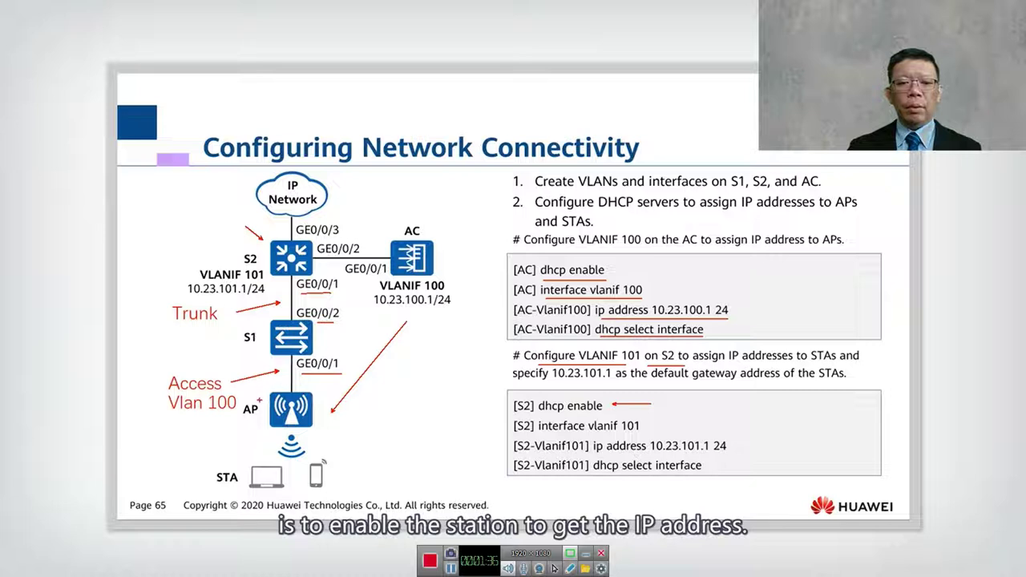
{"action": "left_click_drag", "start_coordinate": [254, 458], "coordinate": [277, 289]}
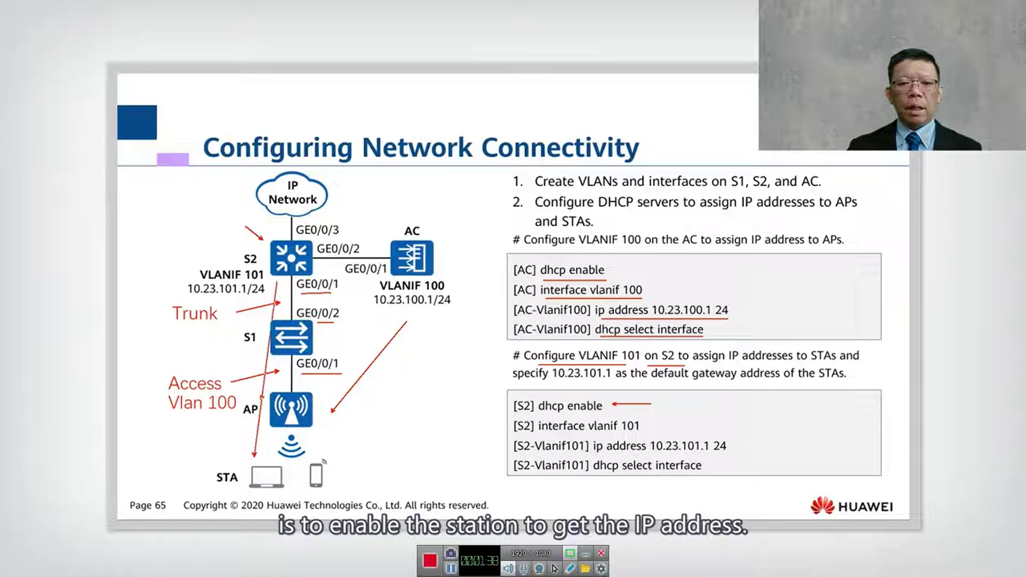
{"action": "left_click_drag", "start_coordinate": [655, 425], "coordinate": [702, 419]}
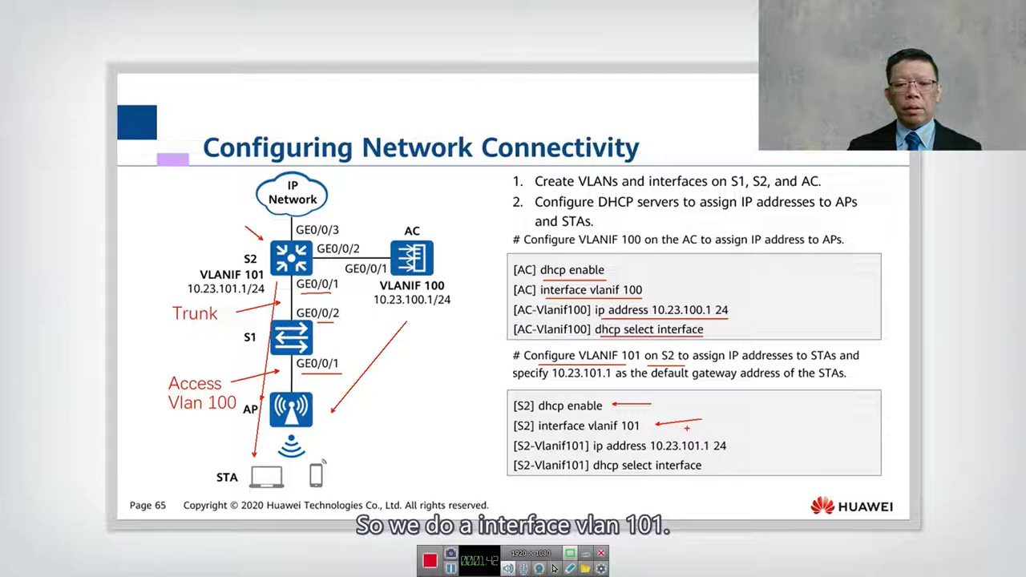
{"action": "left_click_drag", "start_coordinate": [711, 429], "coordinate": [710, 412]}
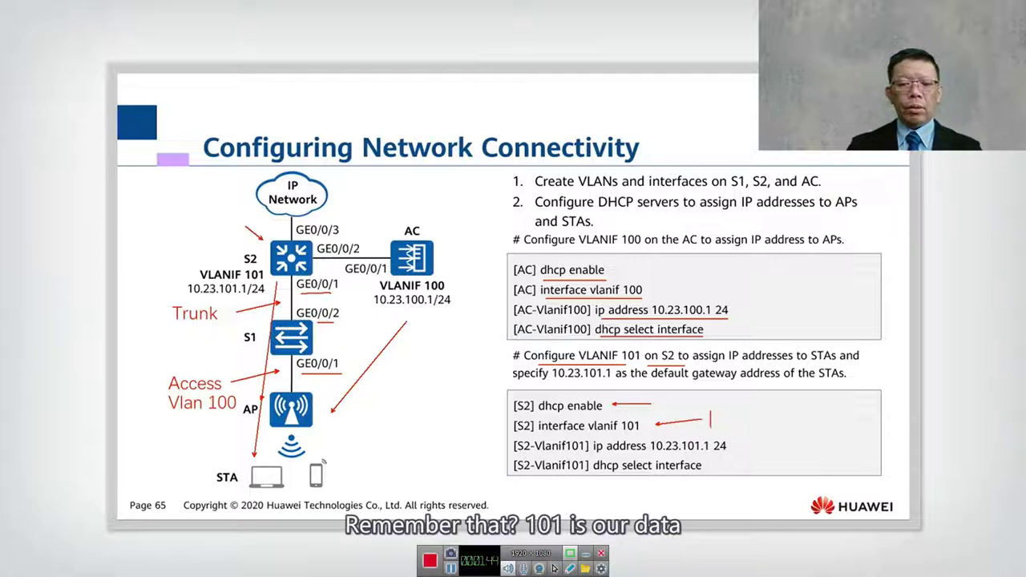
{"action": "type", "text": "Data"}
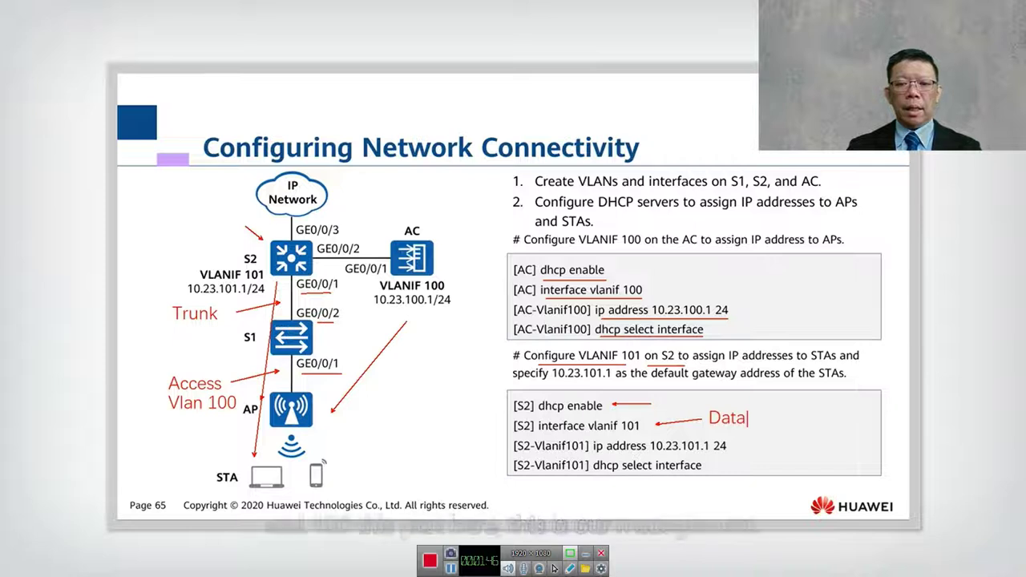
Step: Label the AC's interface vlanif 100 line "Management Vlan" with an arrow, and underline S2's IP address and dhcp select interface command
{"action": "left_click_drag", "start_coordinate": [700, 278], "coordinate": [651, 288]}
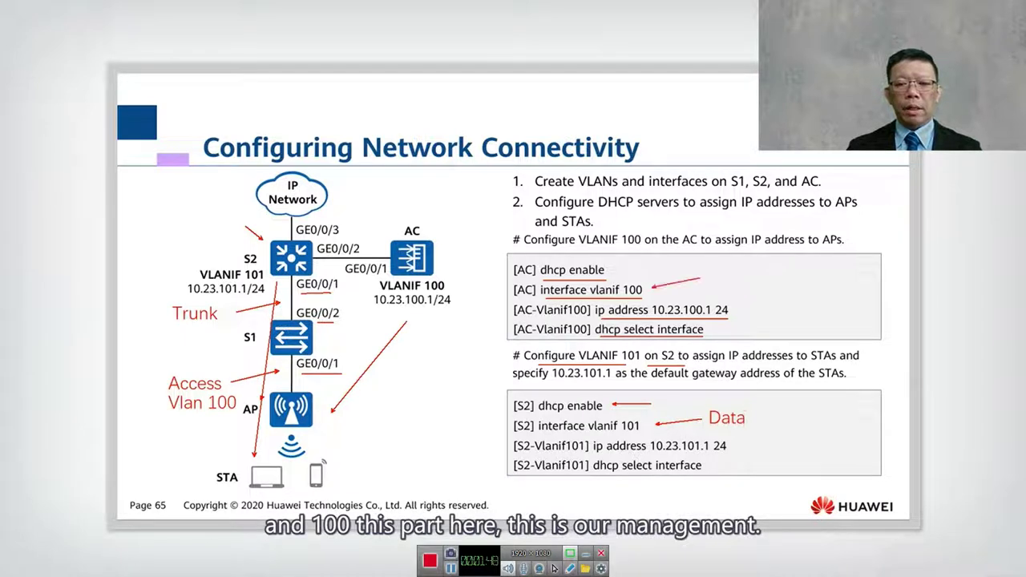
{"action": "type", "text": "tManageme"}
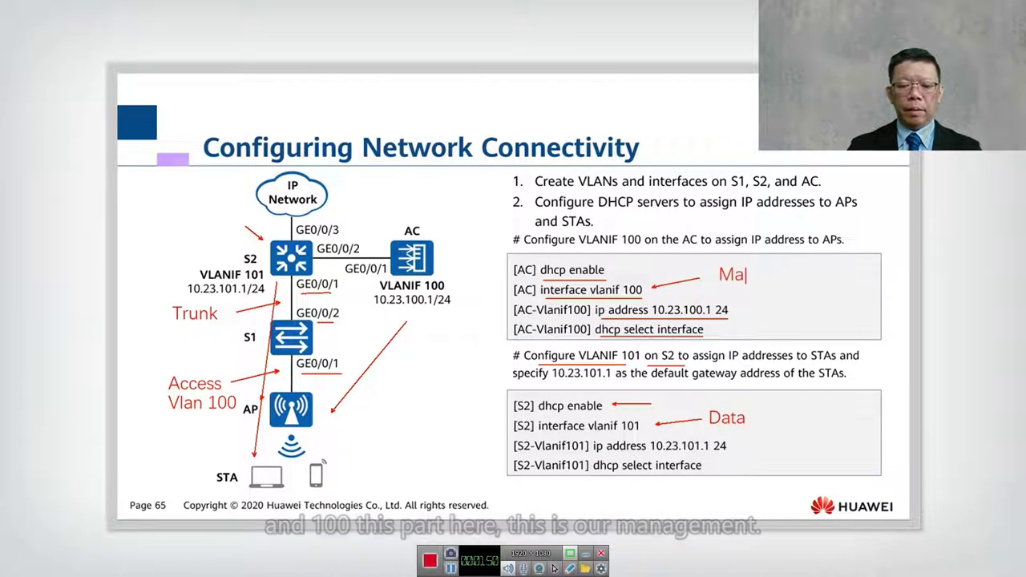
{"action": "type", "text": "nt Vlan"}
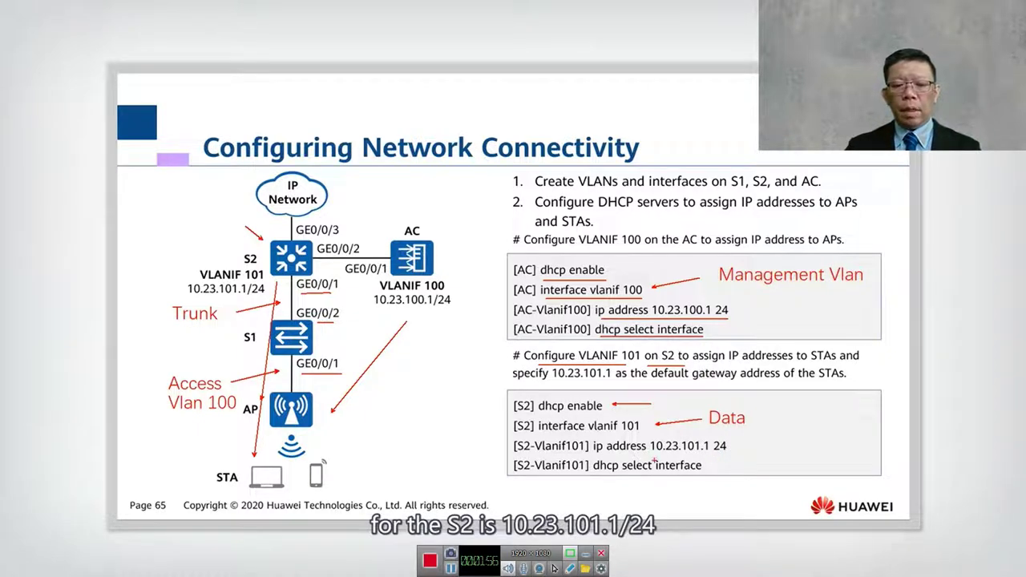
{"action": "left_click_drag", "start_coordinate": [654, 457], "coordinate": [730, 455]}
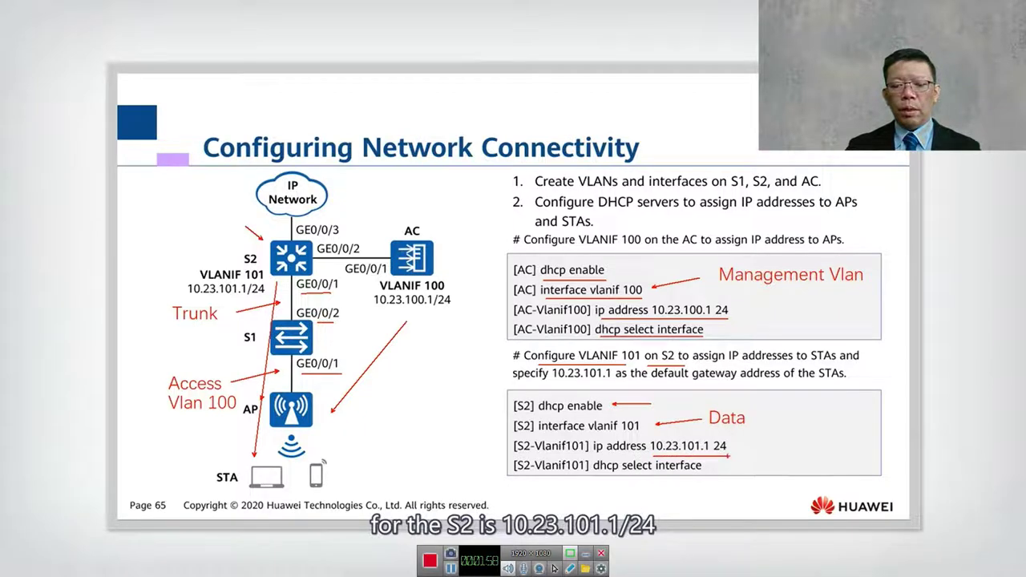
{"action": "left_click_drag", "start_coordinate": [598, 473], "coordinate": [701, 474]}
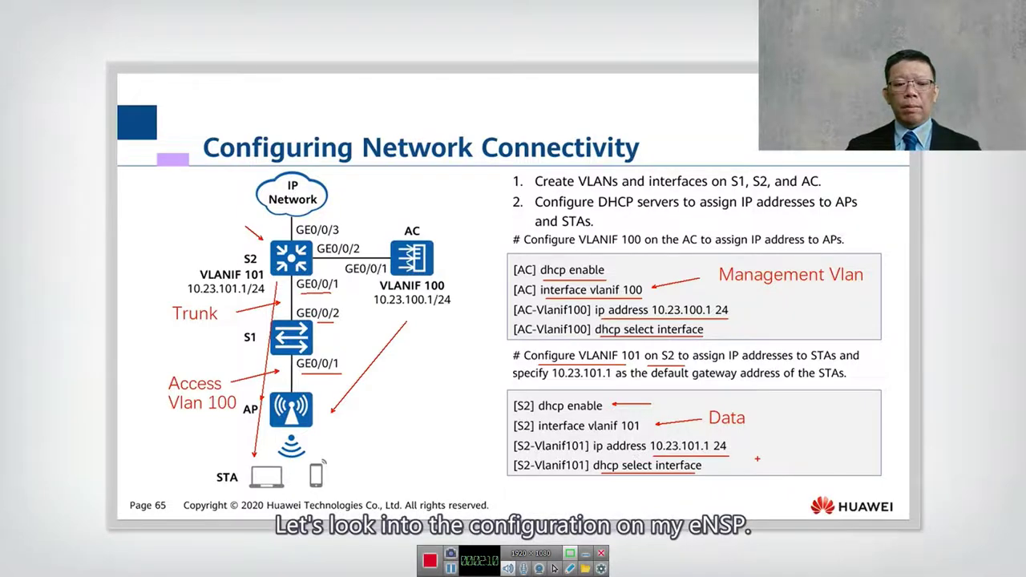
Step: Switch to the eNSP topology and mark AC1 and the dhcp enable, vlan batch and interface Vlanif100 lines of the notes with arrows
{"action": "key", "text": "alt+Tab"}
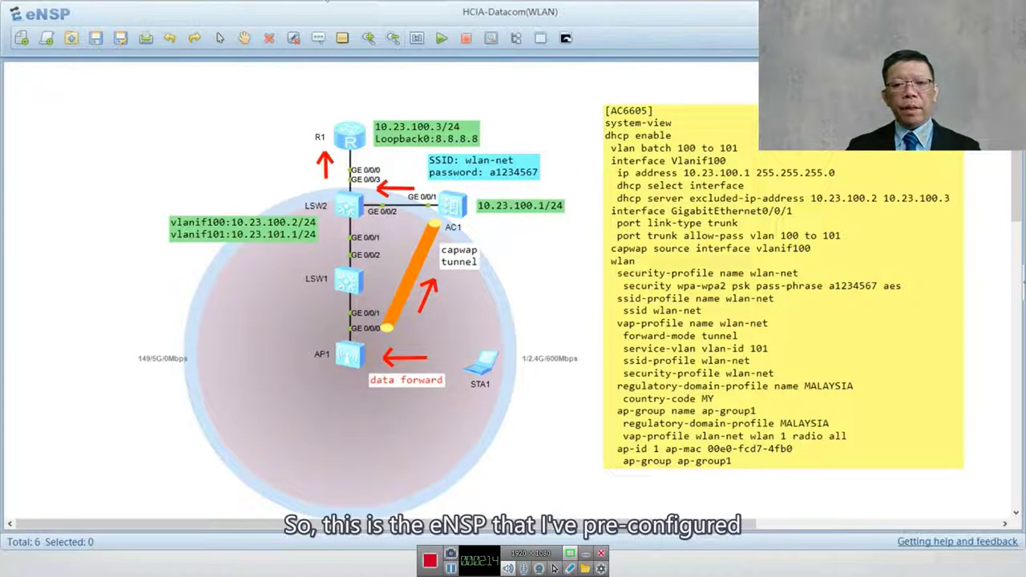
{"action": "left_click_drag", "start_coordinate": [473, 222], "coordinate": [517, 247]}
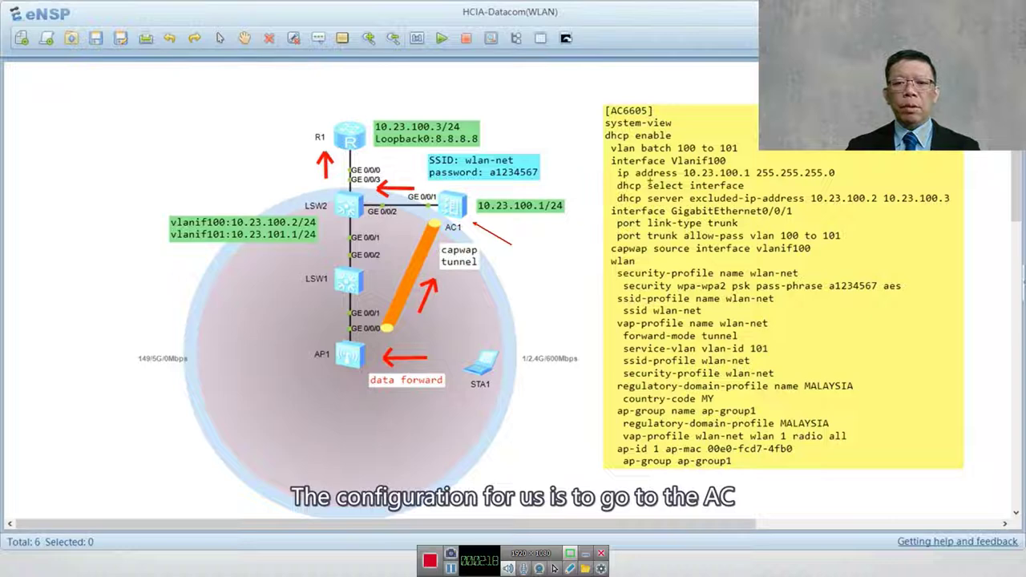
{"action": "mouse_move", "coordinate": [681, 136]}
{"action": "left_mouse_down"}
{"action": "mouse_move", "coordinate": [715, 125]}
{"action": "mouse_move", "coordinate": [748, 148]}
{"action": "left_mouse_up"}
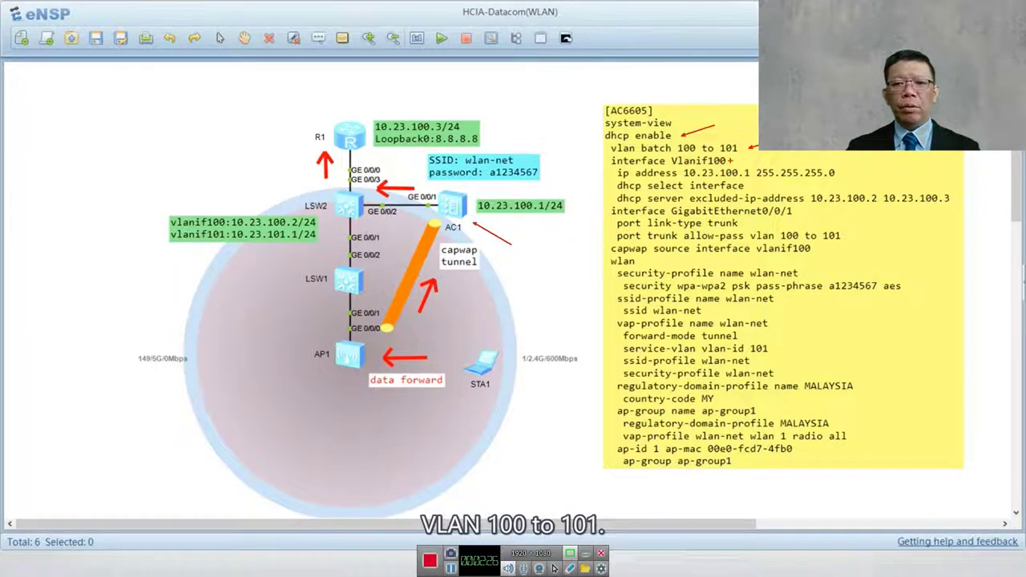
{"action": "left_click_drag", "start_coordinate": [771, 155], "coordinate": [738, 160]}
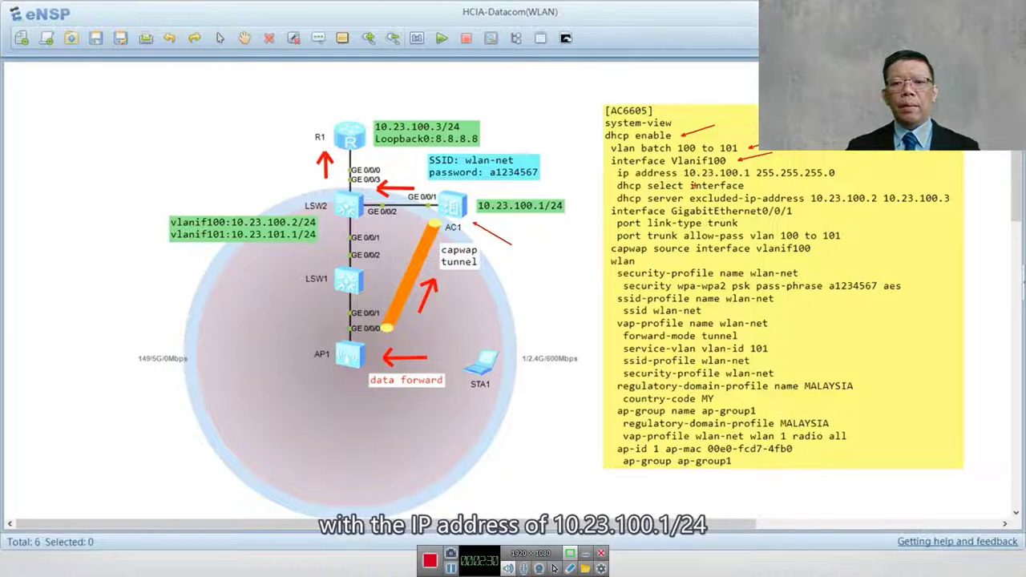
Step: Mark the Vlanif100 IP address and mask, the dhcp select interface line and the excluded IP addresses in the AC6605 notes
{"action": "left_click_drag", "start_coordinate": [689, 181], "coordinate": [839, 181]}
{"action": "left_click_drag", "start_coordinate": [770, 183], "coordinate": [840, 183]}
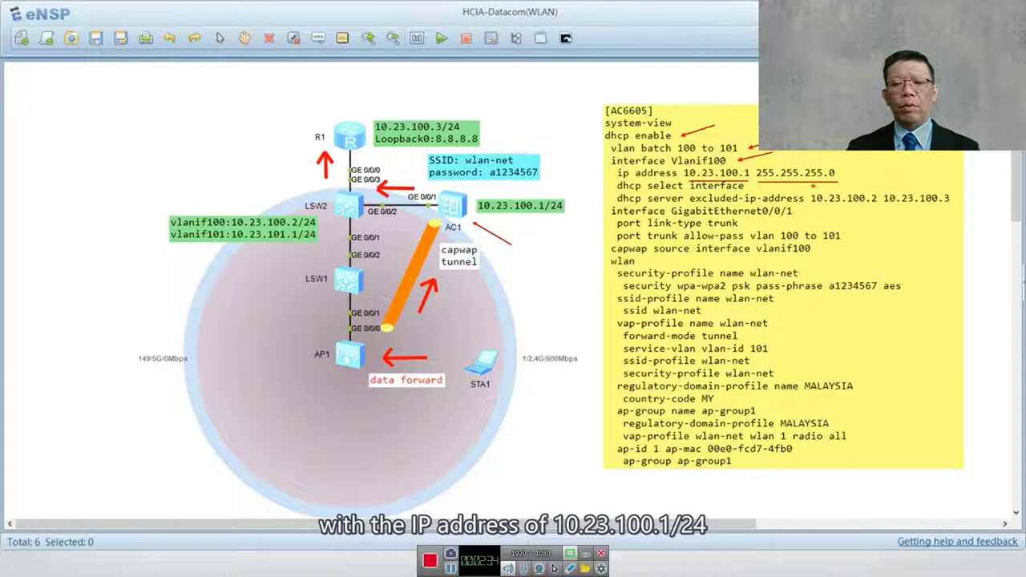
{"action": "left_click_drag", "start_coordinate": [755, 187], "coordinate": [775, 186]}
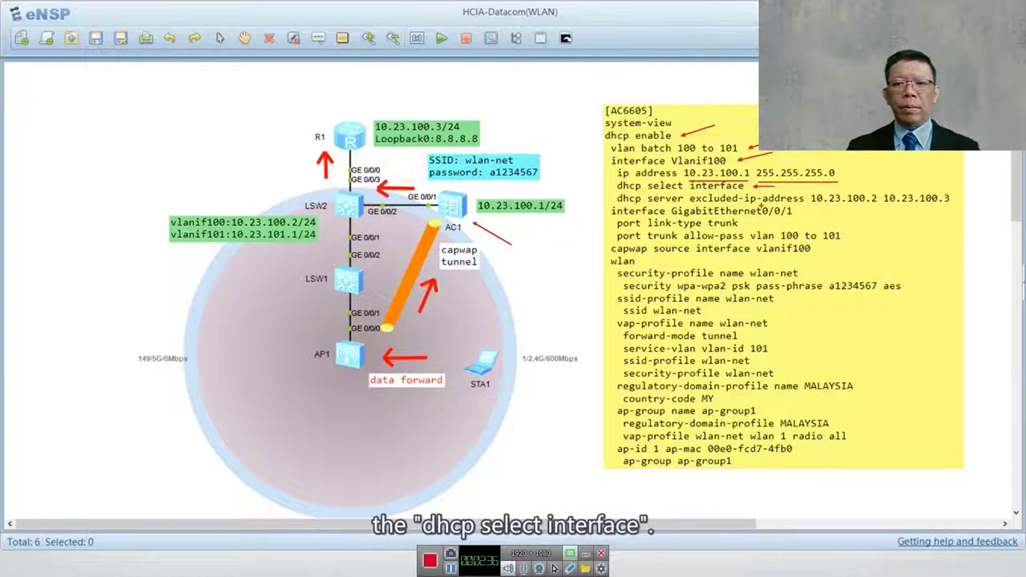
{"action": "left_click_drag", "start_coordinate": [814, 208], "coordinate": [947, 206]}
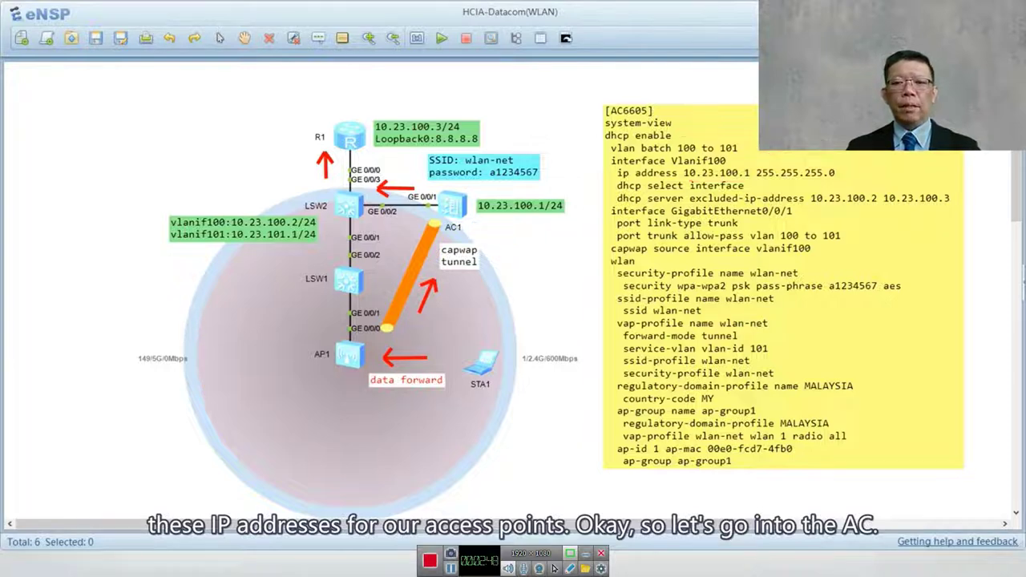
Step: Open the AC1 console, place it clear of the yellow configuration notes, and enter system view
{"action": "left_click", "coordinate": [566, 38]}
{"action": "left_click_drag", "start_coordinate": [449, 99], "coordinate": [197, 103]}
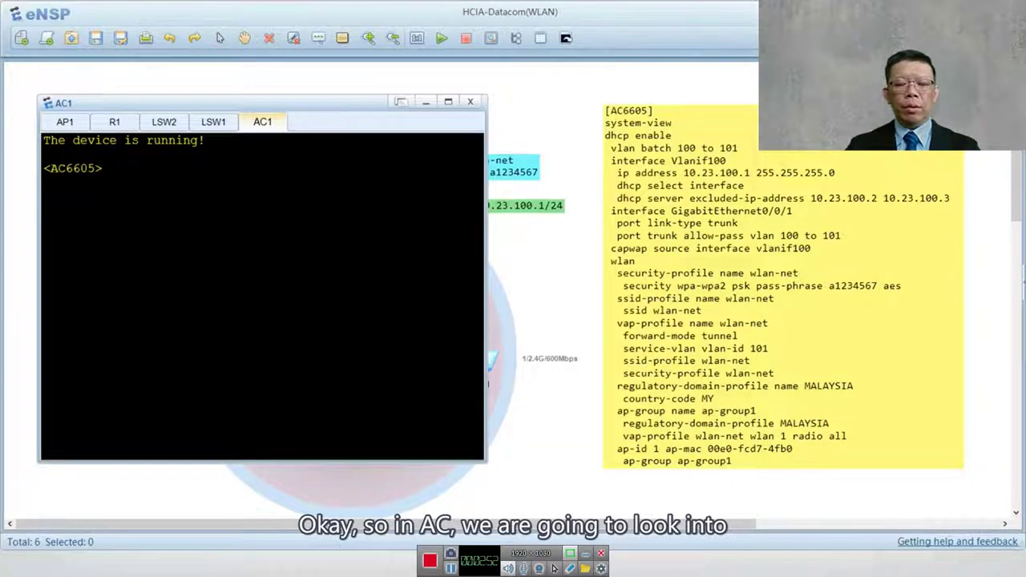
{"action": "type", "text": "sys"}
{"action": "key", "text": "Return"}
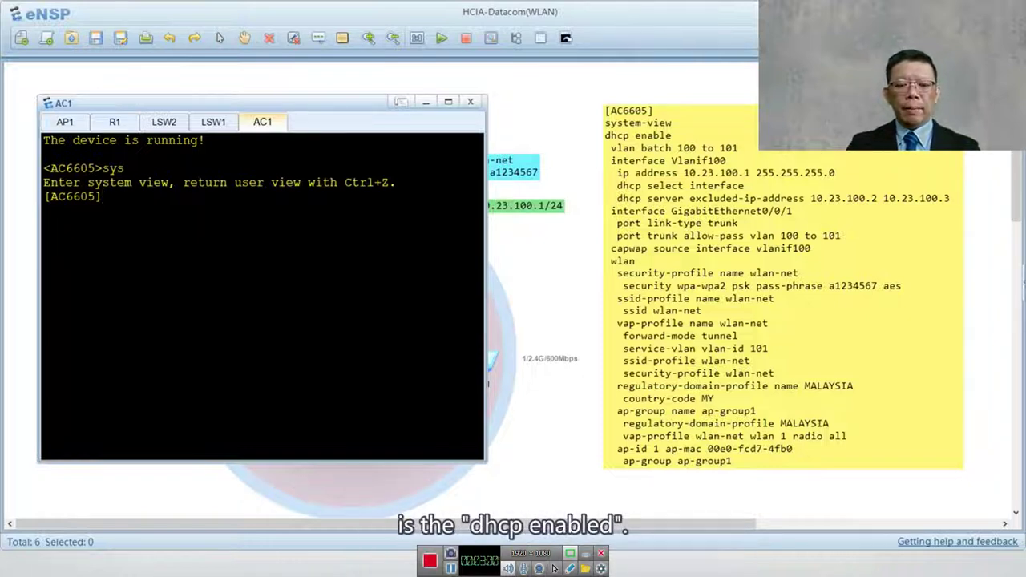
Step: Display AC1's current configuration and highlight its dhcp enable and vlan batch 100 to 101 lines
{"action": "type", "text": "dis cu"}
{"action": "key", "text": "Return"}
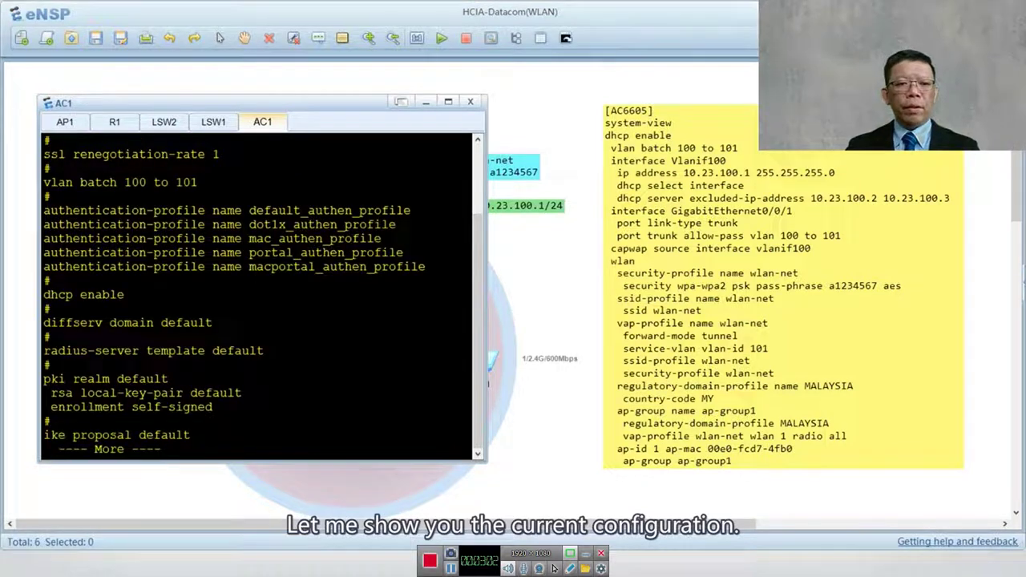
{"action": "left_click_drag", "start_coordinate": [125, 295], "coordinate": [43, 295]}
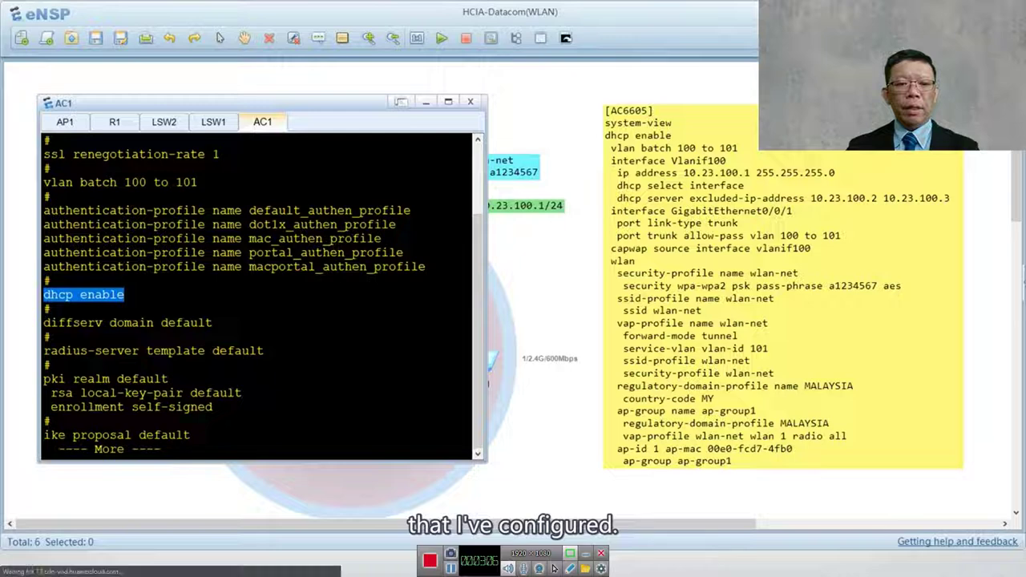
{"action": "left_click_drag", "start_coordinate": [197, 183], "coordinate": [43, 182]}
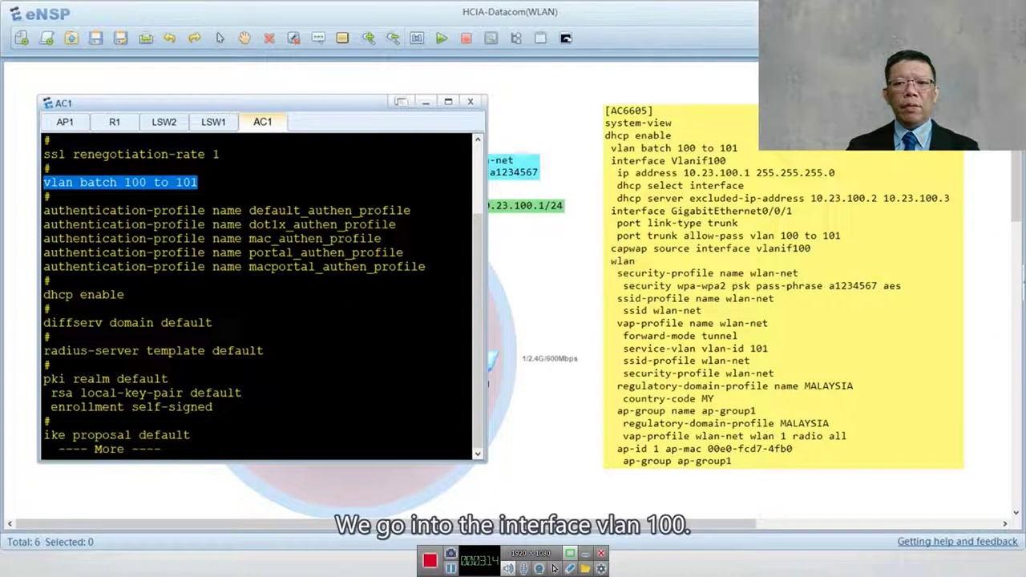
Step: Page through AC1's current configuration to interface Vlanif100 and highlight its IP address, dhcp select interface and excluded IP address lines
{"action": "key", "text": "Return"}
{"action": "key", "text": "Return"}
{"action": "key", "text": "Return"}
{"action": "key", "text": "Return"}
{"action": "key", "text": "Return"}
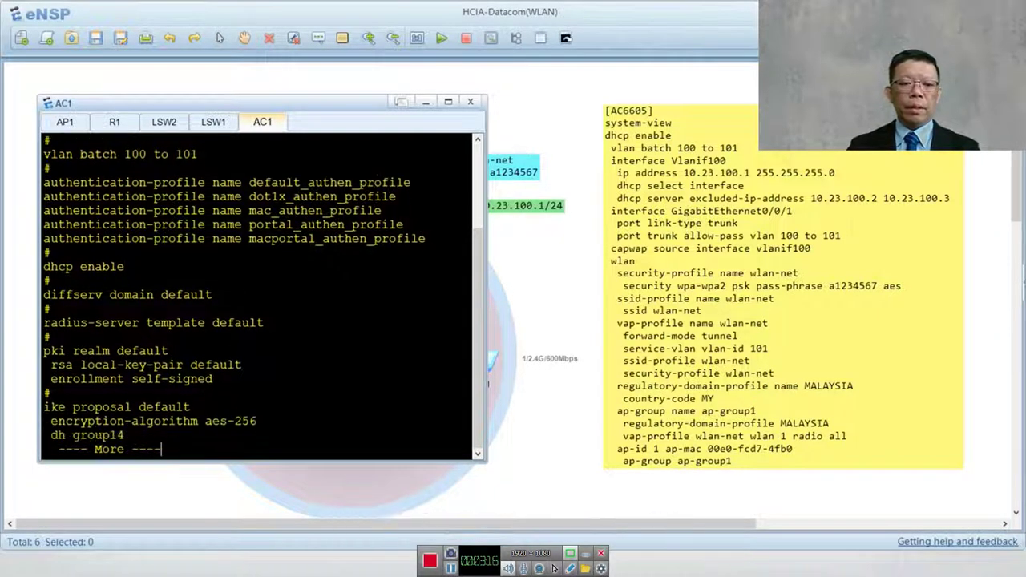
{"action": "key", "text": "Return"}
{"action": "key", "text": "Return"}
{"action": "key", "text": "Return"}
{"action": "key", "text": "Return"}
{"action": "key", "text": "Return"}
{"action": "key", "text": "Return"}
{"action": "key", "text": "Return"}
{"action": "key", "text": "Return"}
{"action": "key", "text": "Return"}
{"action": "key", "text": "Return"}
{"action": "key", "text": "Return"}
{"action": "key", "text": "Return"}
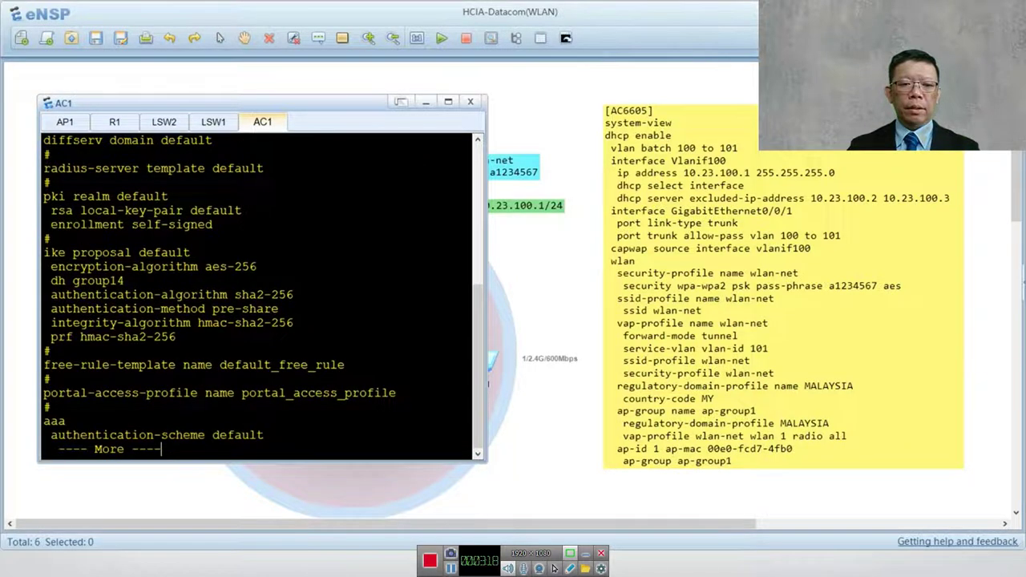
{"action": "key", "text": "Return"}
{"action": "key", "text": "Return"}
{"action": "key", "text": "Return"}
{"action": "key", "text": "space"}
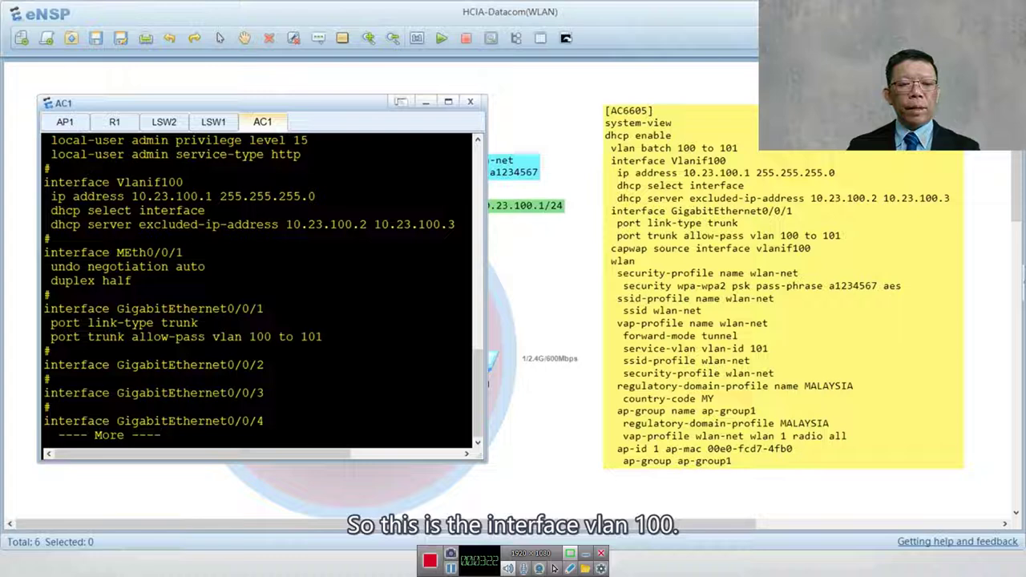
{"action": "left_click_drag", "start_coordinate": [455, 225], "coordinate": [44, 182]}
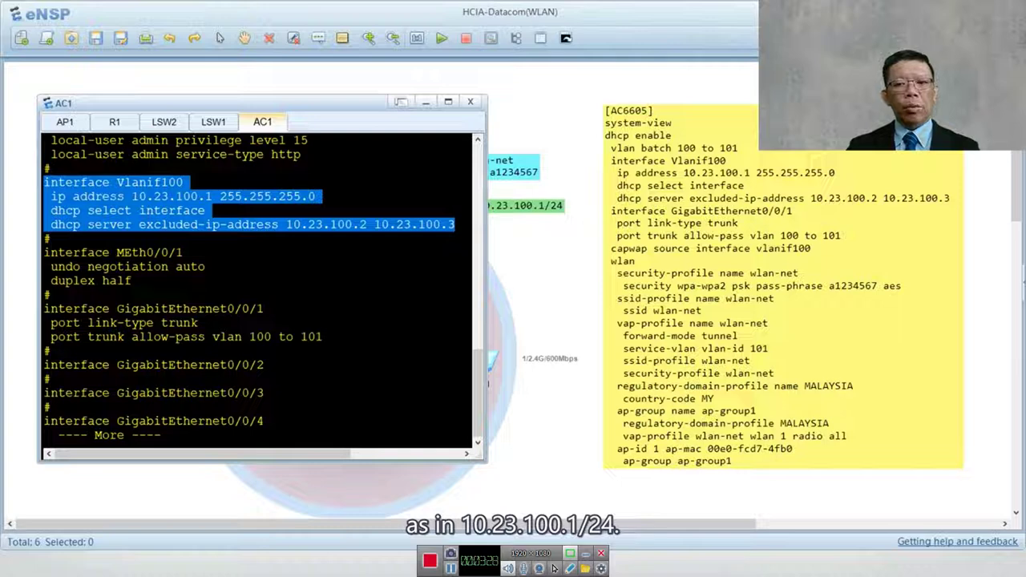
{"action": "left_click_drag", "start_coordinate": [206, 210], "coordinate": [455, 224]}
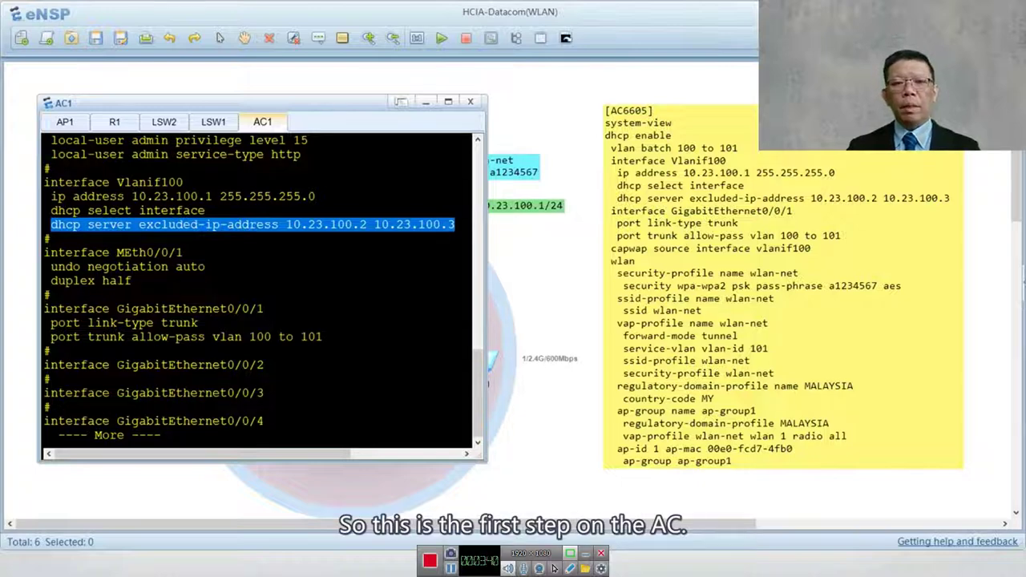
Step: Place the console clear of the topology, display S2's current configuration, and highlight its vlan batch 100 to 101 and dhcp enable lines
{"action": "left_click_drag", "start_coordinate": [240, 102], "coordinate": [738, 118]}
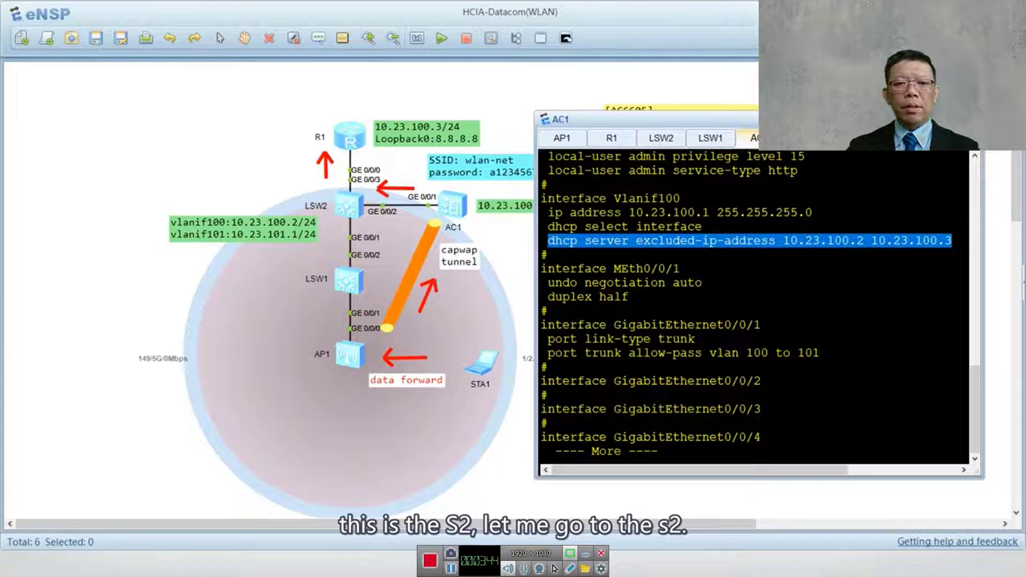
{"action": "left_click", "coordinate": [661, 138]}
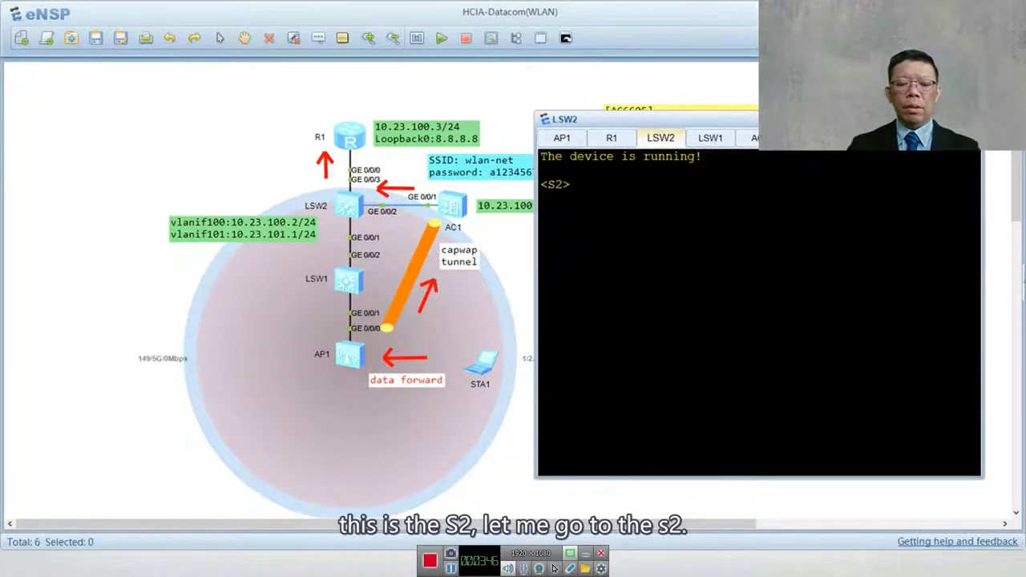
{"action": "type", "text": "dis cu"}
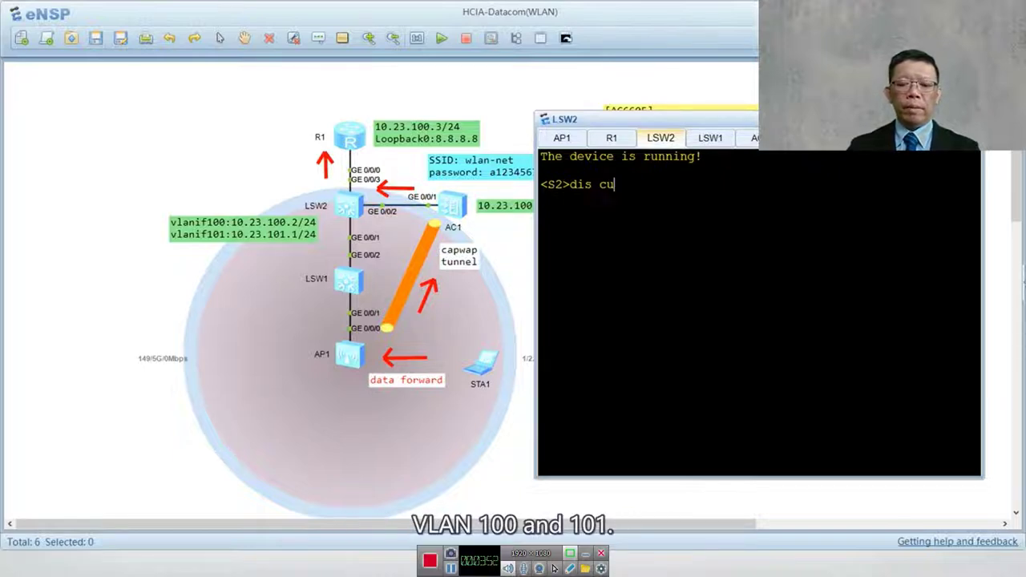
{"action": "key", "text": "Return"}
{"action": "left_click_drag", "start_coordinate": [695, 170], "coordinate": [541, 170]}
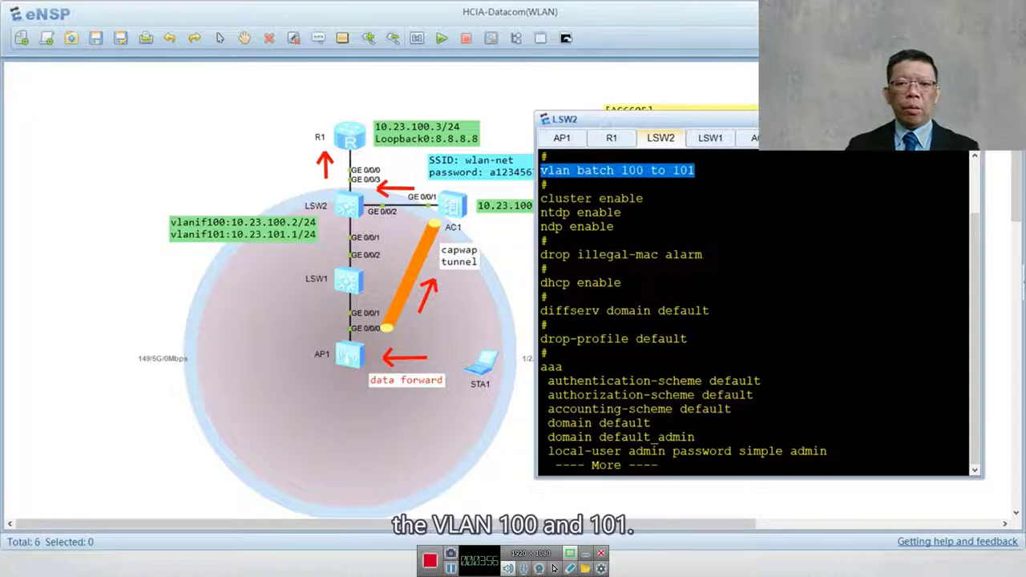
{"action": "left_click_drag", "start_coordinate": [621, 282], "coordinate": [540, 283]}
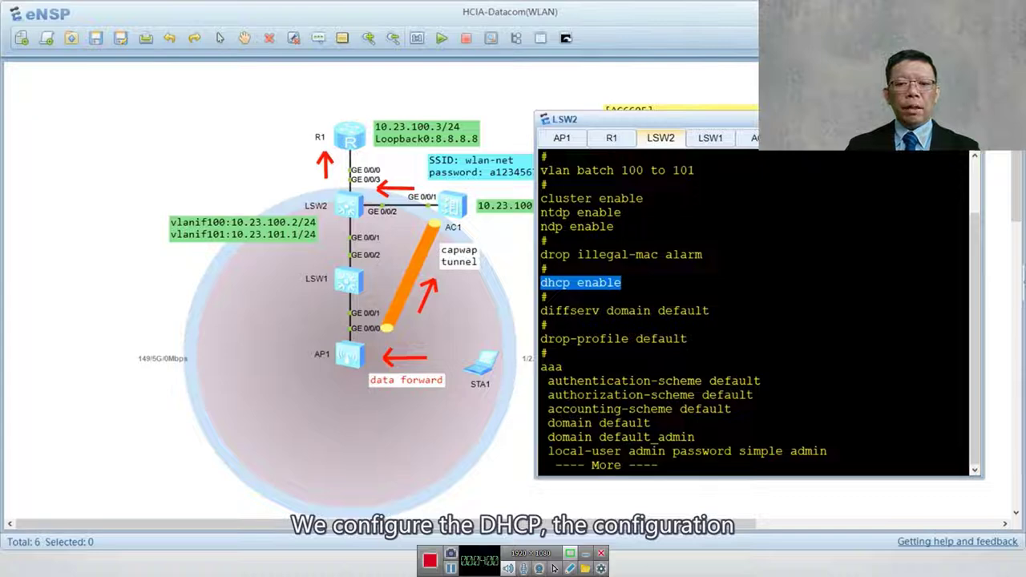
Step: Page to S2's interfaces and highlight the Vlanif100 address, Vlanif101's dhcp select interface line, and the GigabitEthernet0/0/1, 0/0/2 and 0/0/3 blocks
{"action": "key", "text": "space"}
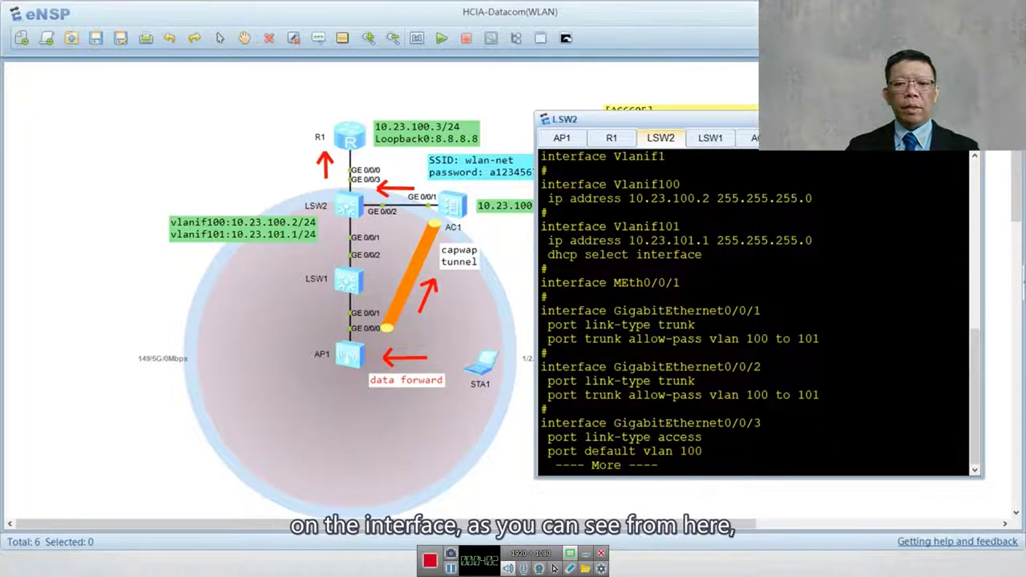
{"action": "left_click_drag", "start_coordinate": [813, 198], "coordinate": [540, 184]}
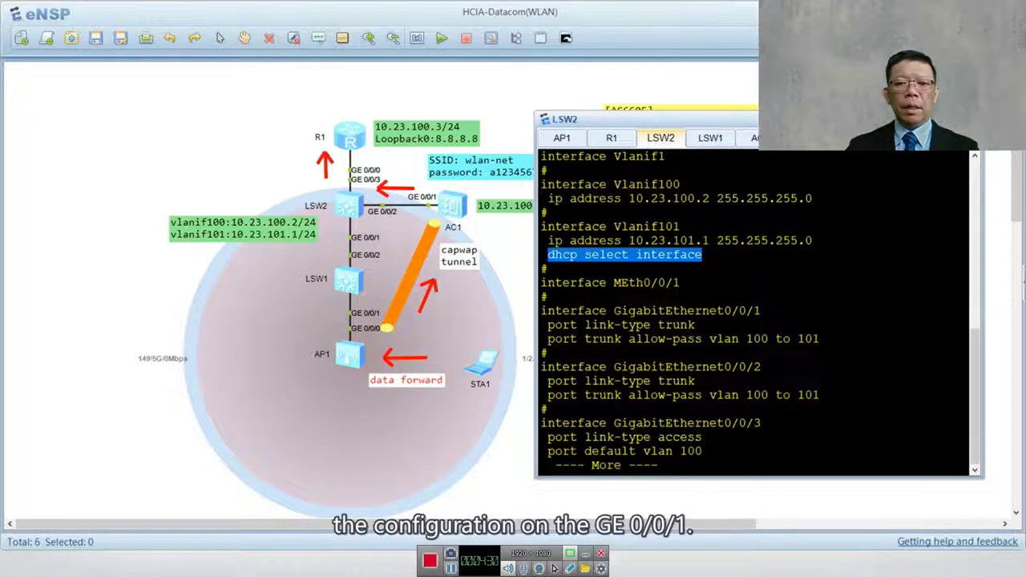
{"action": "left_click_drag", "start_coordinate": [819, 339], "coordinate": [542, 310]}
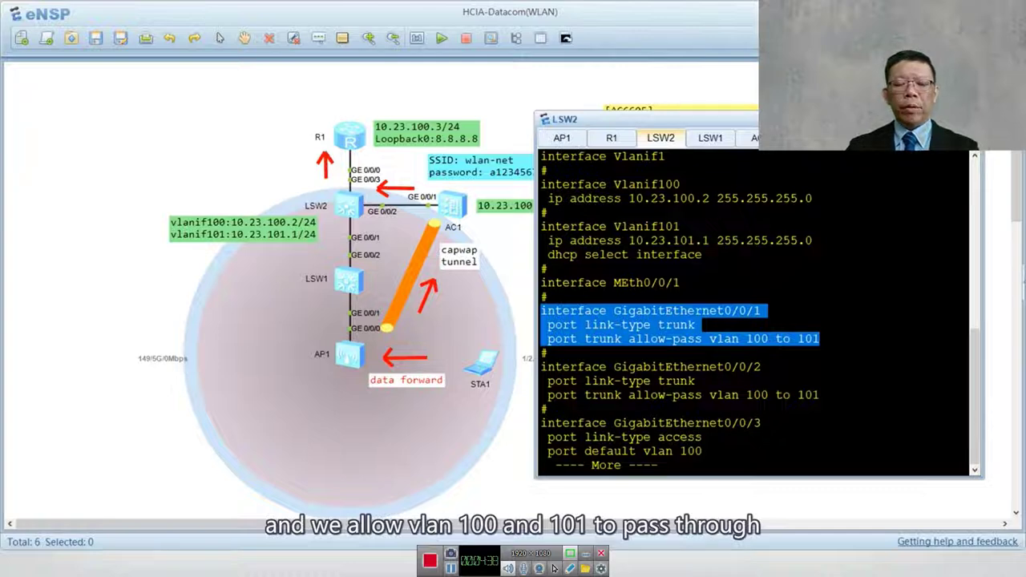
{"action": "left_click_drag", "start_coordinate": [818, 395], "coordinate": [542, 366]}
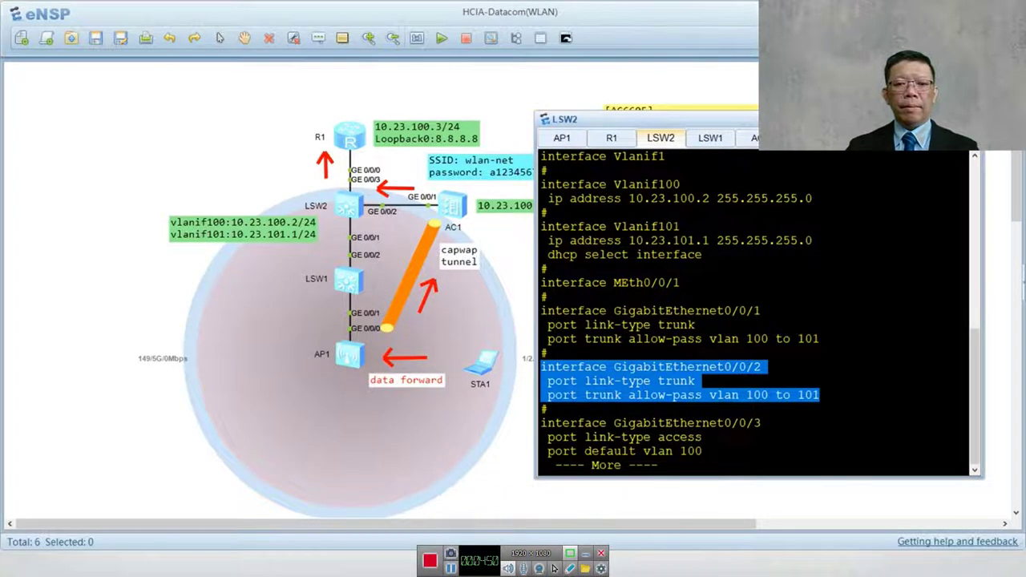
{"action": "left_click_drag", "start_coordinate": [703, 451], "coordinate": [547, 423]}
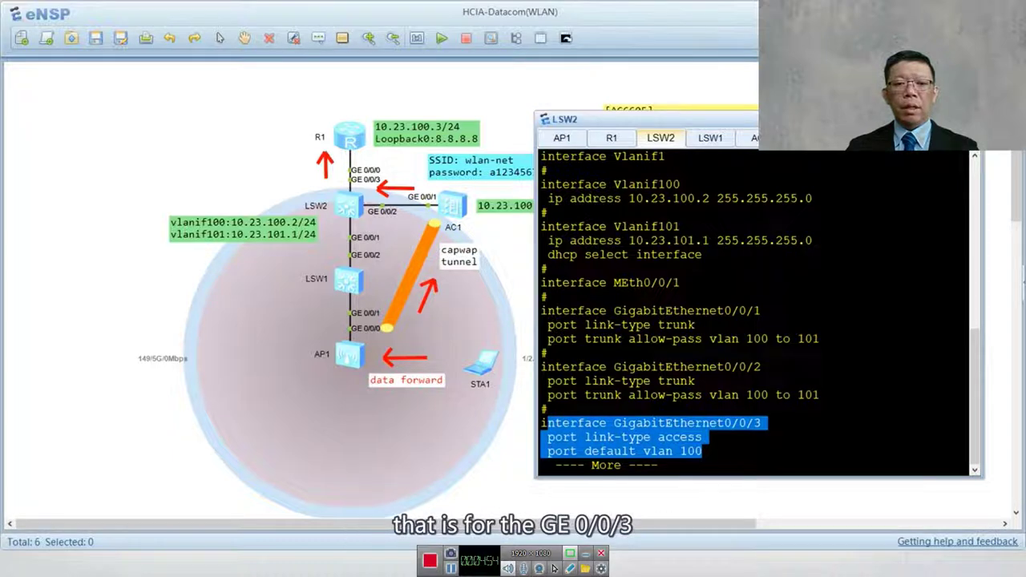
Step: Page to the end of S2's configuration and highlight the default static route to 10.23.100.3
{"action": "key", "text": "space"}
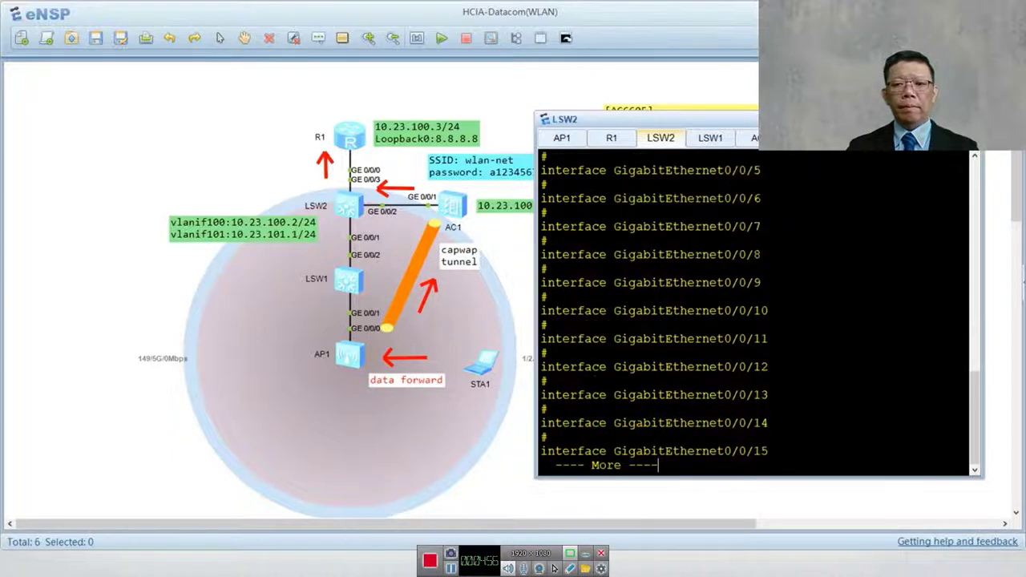
{"action": "key", "text": "space"}
{"action": "key", "text": "space"}
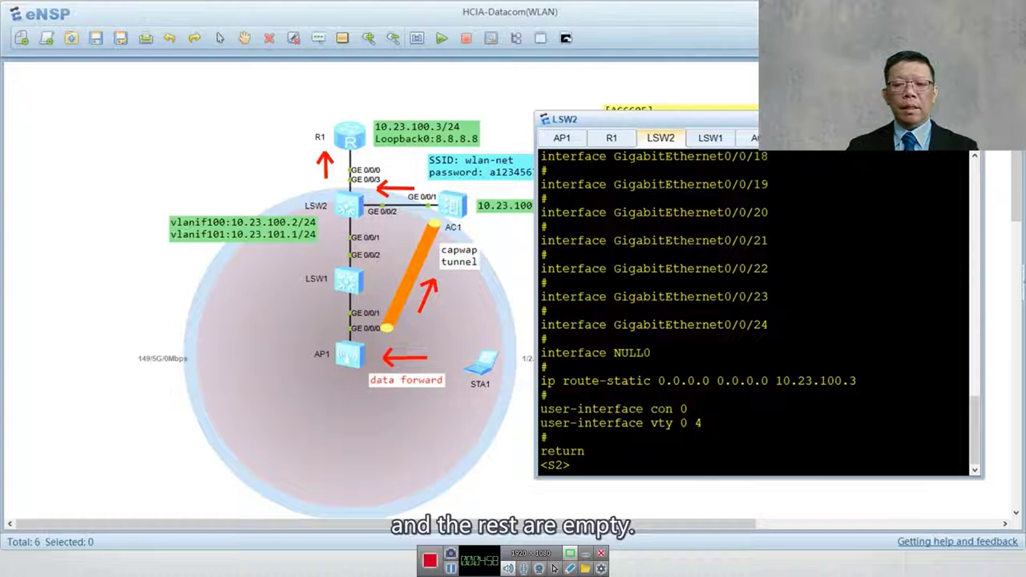
{"action": "left_click_drag", "start_coordinate": [856, 382], "coordinate": [540, 381]}
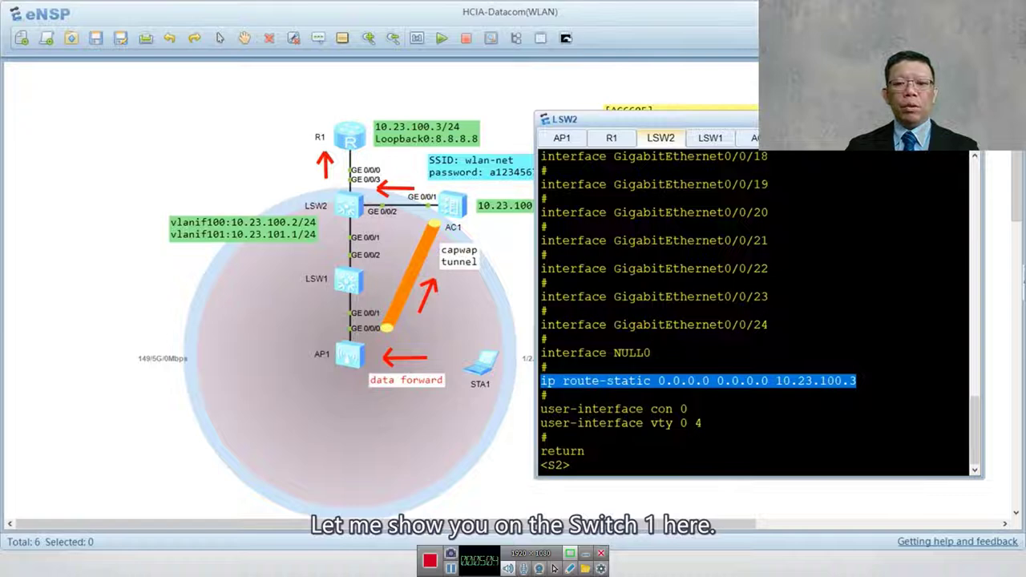
Step: Open the LSW1 console, display S1's current configuration and highlight its vlan batch 100 to 101 line
{"action": "left_click", "coordinate": [709, 138]}
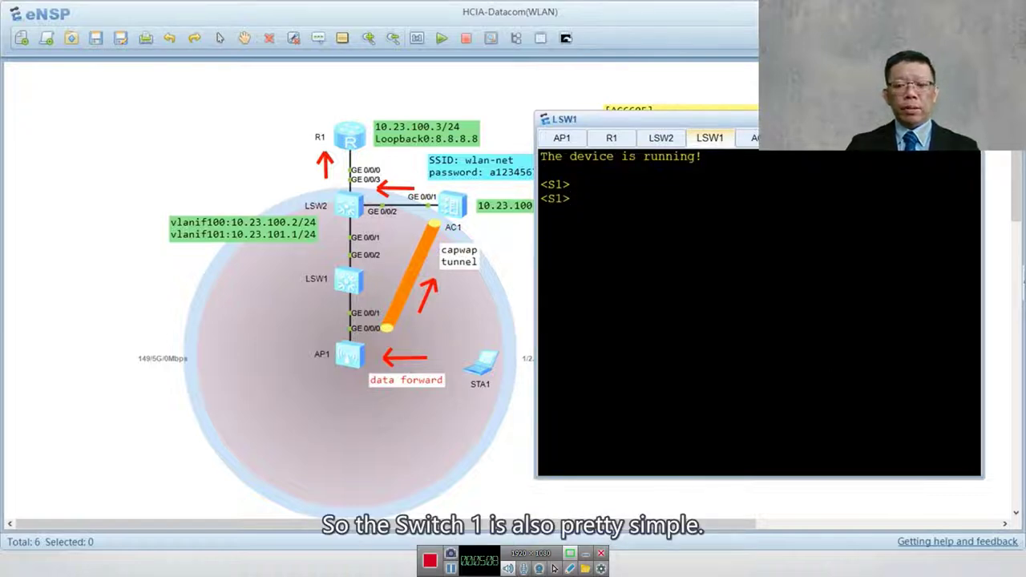
{"action": "key", "text": "Up"}
{"action": "key", "text": "Return"}
{"action": "left_click_drag", "start_coordinate": [696, 170], "coordinate": [540, 170]}
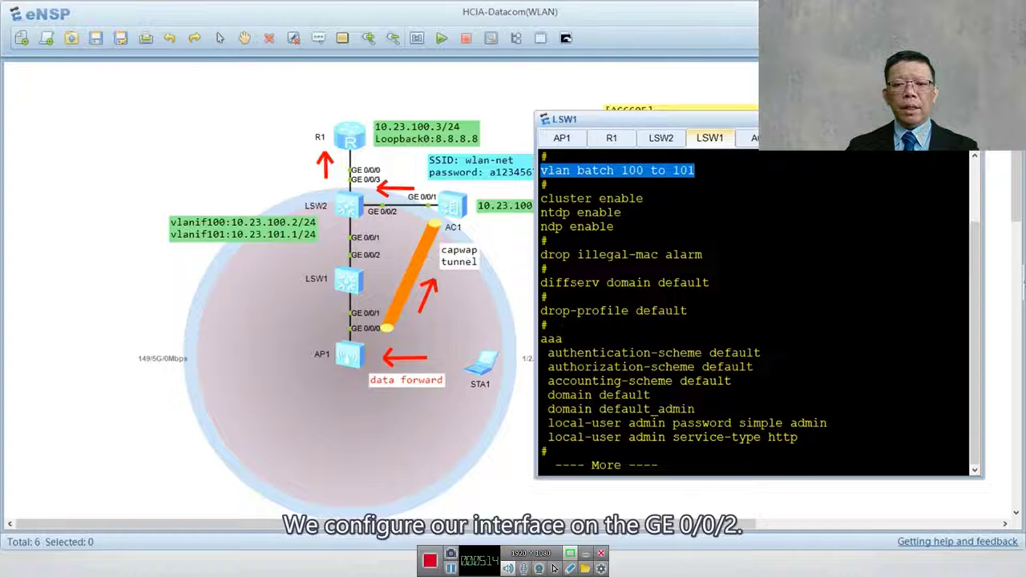
Step: Highlight S1's GigabitEthernet0/0/2 trunk and GigabitEthernet0/0/1 access port settings, and page to the end of the configuration
{"action": "key", "text": "space"}
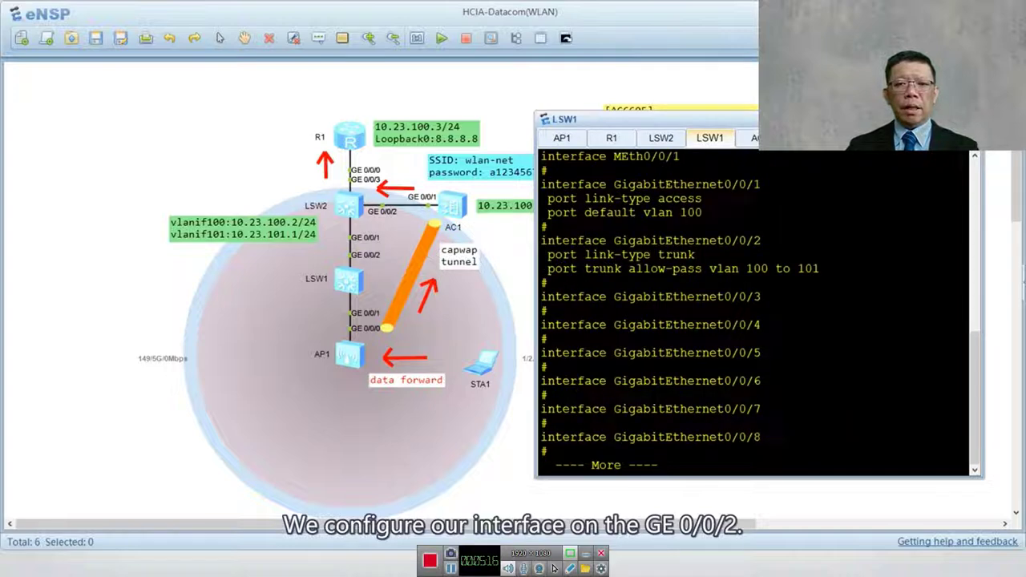
{"action": "left_click_drag", "start_coordinate": [819, 269], "coordinate": [542, 241]}
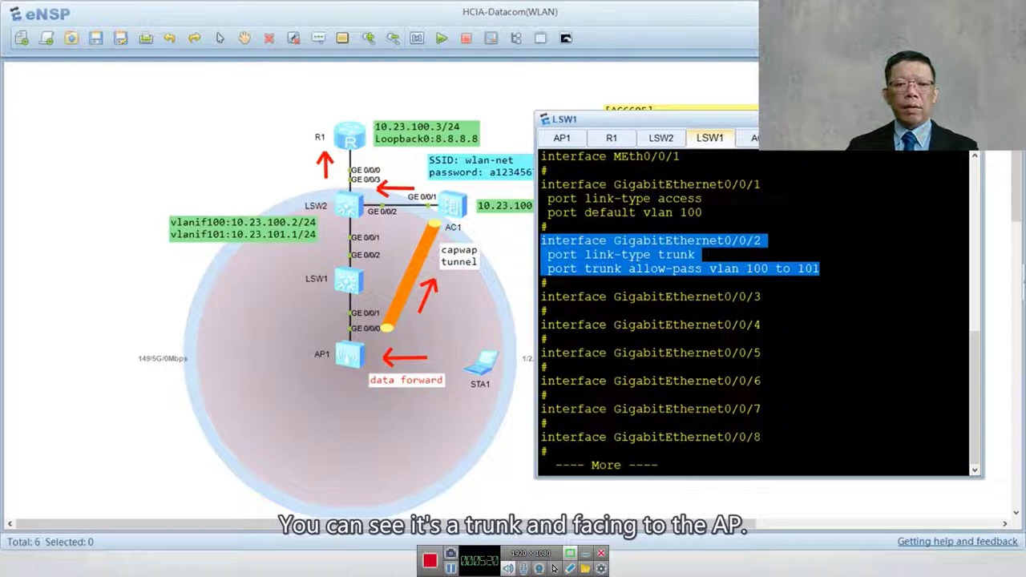
{"action": "left_click_drag", "start_coordinate": [702, 212], "coordinate": [542, 185]}
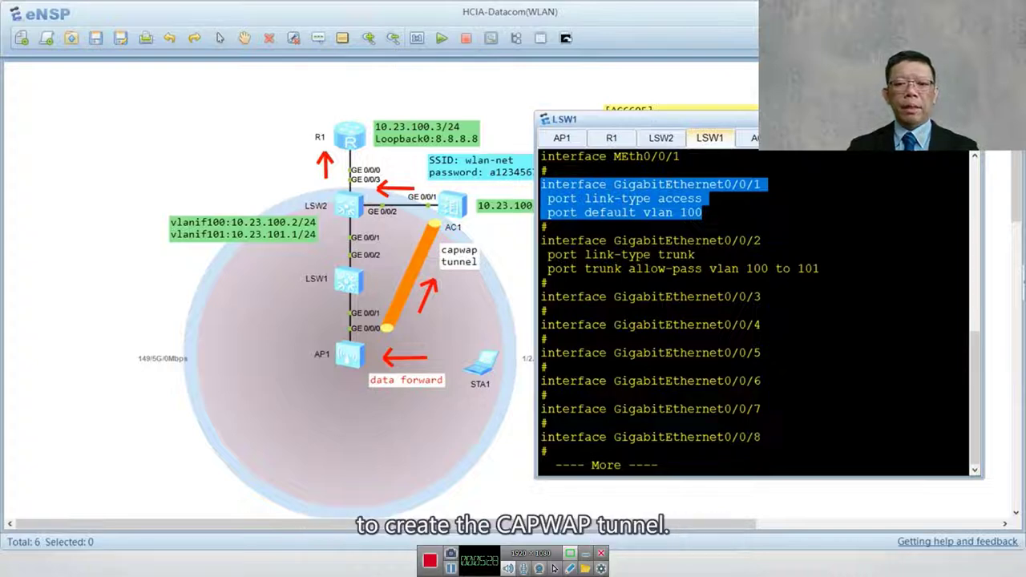
{"action": "key", "text": "space"}
{"action": "key", "text": "space"}
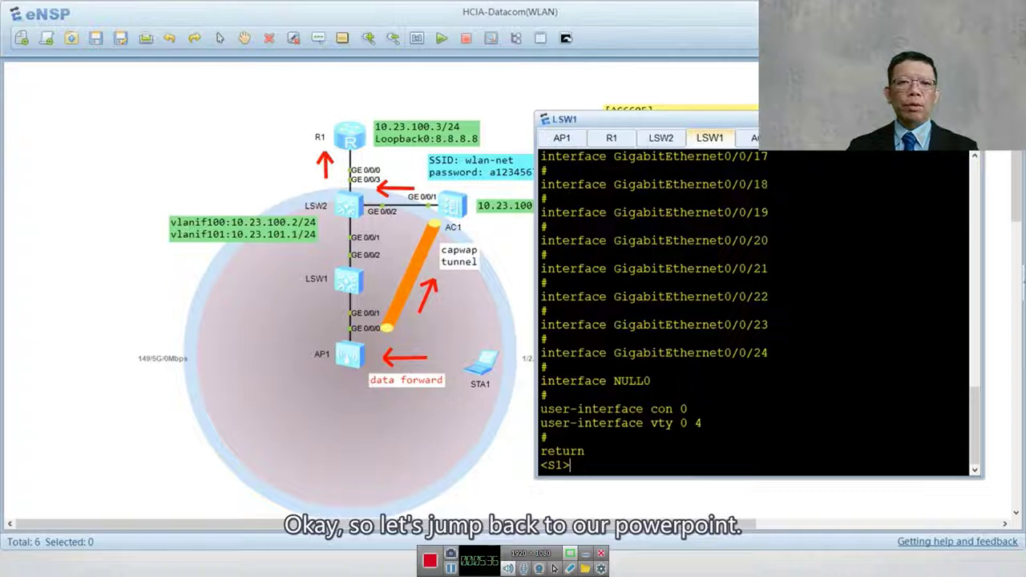
Step: Return to the slides and advance to the Configuring APs to Go Online (1) page
{"action": "key", "text": "alt+Tab"}
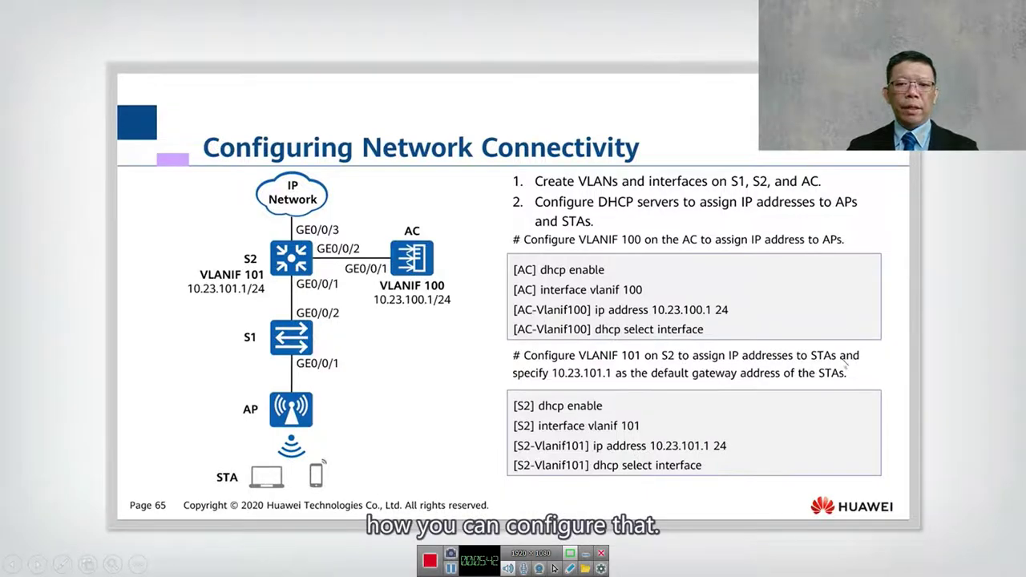
{"action": "left_click", "coordinate": [743, 309]}
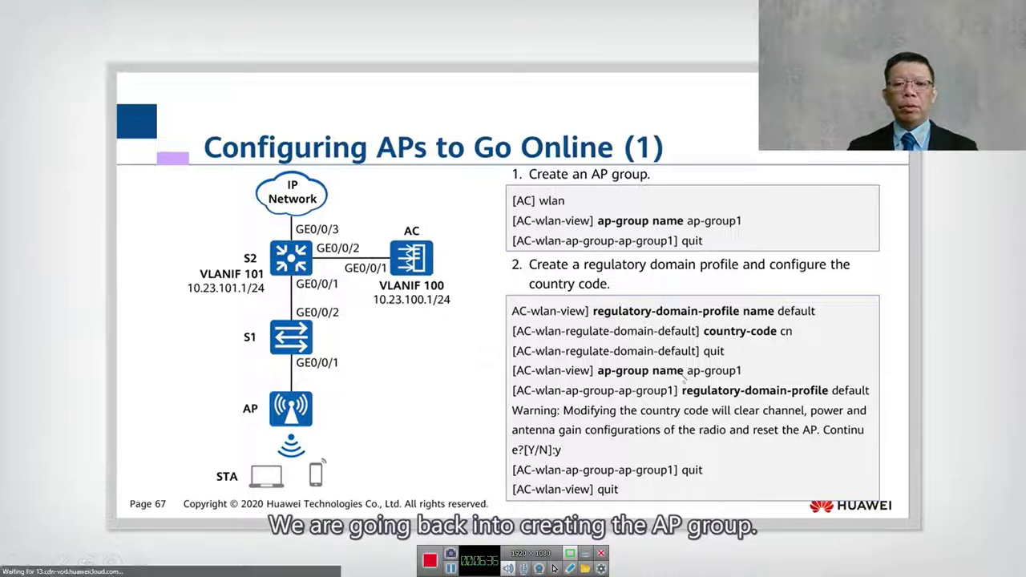
Step: Switch back to eNSP, bring up the AC1 console and place it clear of the yellow configuration notes
{"action": "key", "text": "Right"}
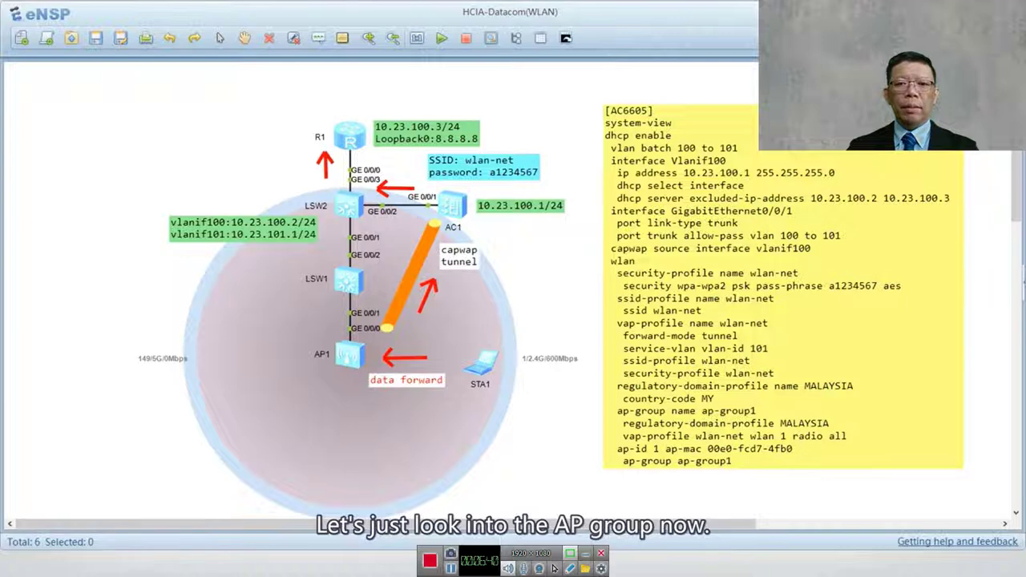
{"action": "key", "text": "Right"}
{"action": "left_click_drag", "start_coordinate": [690, 119], "coordinate": [253, 107]}
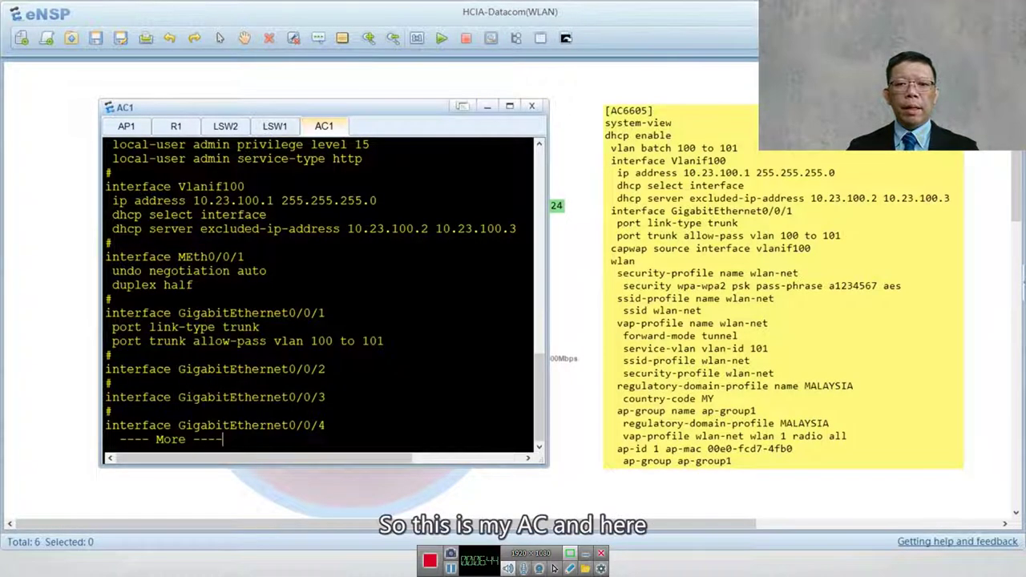
Step: In the AC6605 notes, highlight the MALAYSIA regulatory domain profile, country-code MY, and the profile line under ap-group1
{"action": "key", "text": "Right"}
{"action": "left_click", "coordinate": [671, 136]}
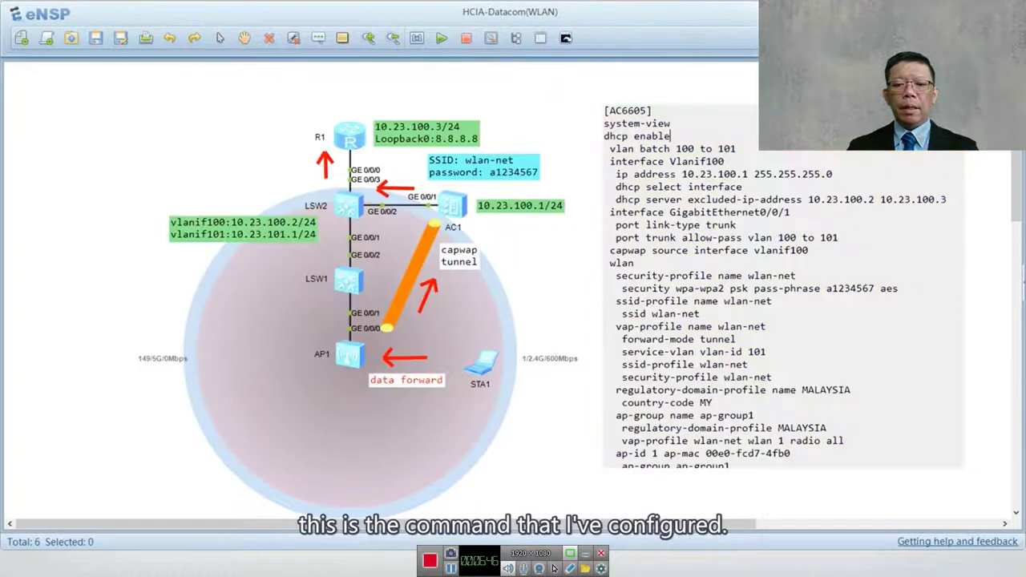
{"action": "mouse_move", "coordinate": [605, 403]}
{"action": "left_mouse_down"}
{"action": "mouse_move", "coordinate": [628, 416]}
{"action": "mouse_move", "coordinate": [611, 415]}
{"action": "left_mouse_up"}
{"action": "left_click_drag", "start_coordinate": [851, 390], "coordinate": [615, 390]}
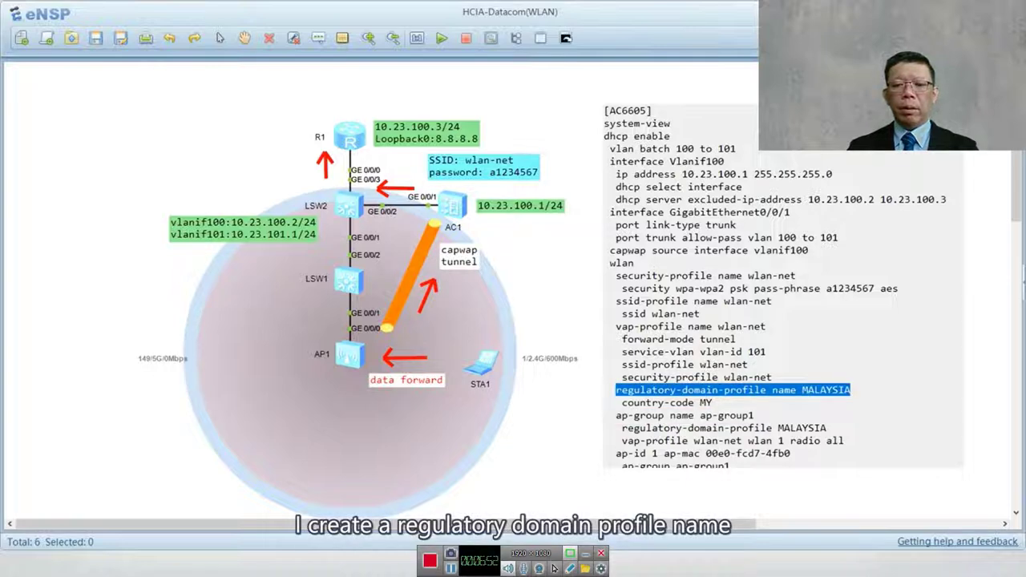
{"action": "left_click_drag", "start_coordinate": [712, 402], "coordinate": [623, 402]}
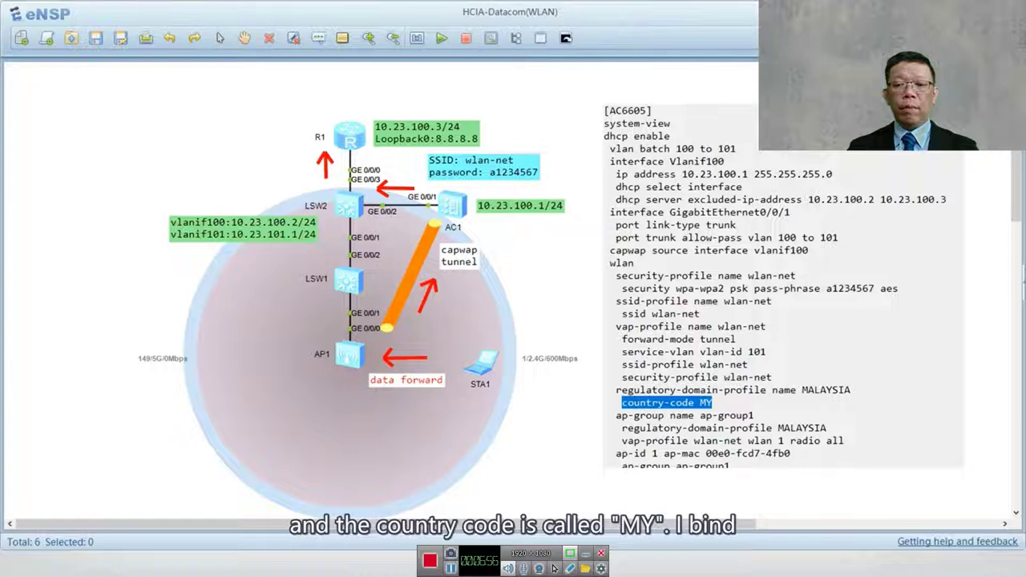
{"action": "left_click_drag", "start_coordinate": [826, 428], "coordinate": [622, 428]}
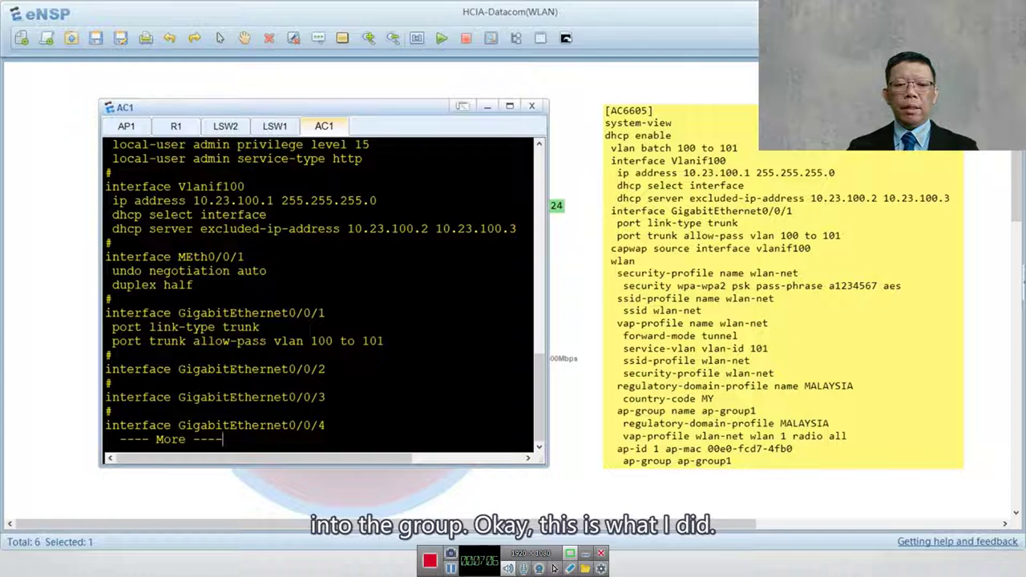
Step: Page AC1's configuration on to the WLAN section and highlight ap-group1's name and its regulatory-domain-profile MALAYSIA line
{"action": "key", "text": "space"}
{"action": "key", "text": "space"}
{"action": "key", "text": "space"}
{"action": "key", "text": "space"}
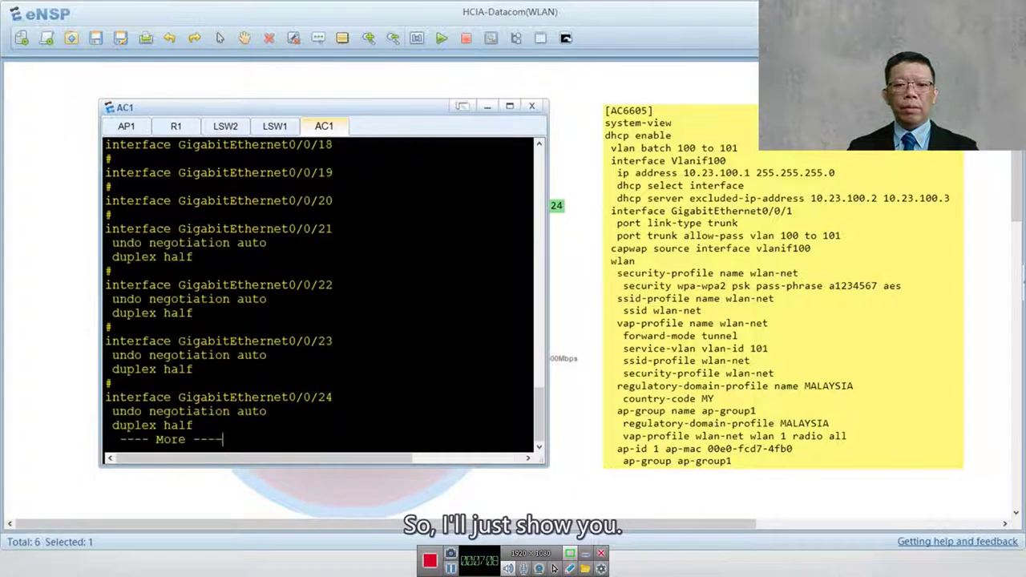
{"action": "key", "text": "space"}
{"action": "left_click_drag", "start_coordinate": [279, 256], "coordinate": [111, 257]}
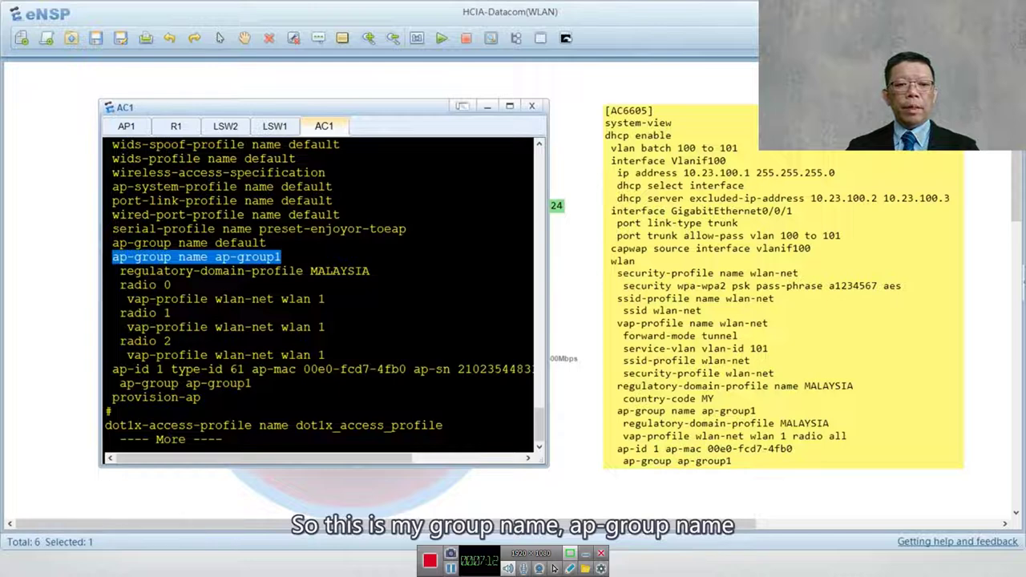
{"action": "left_click_drag", "start_coordinate": [370, 271], "coordinate": [113, 271]}
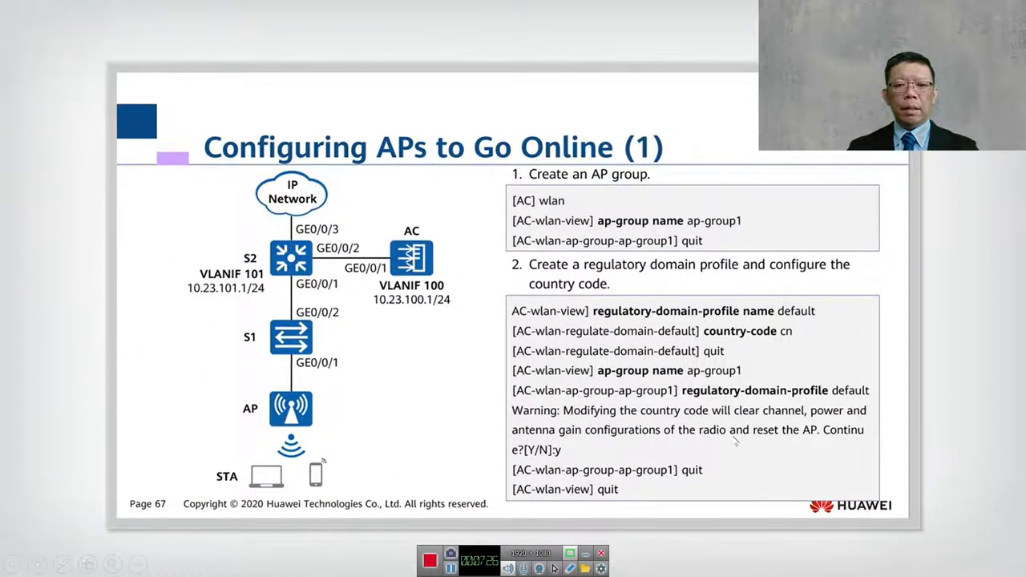
Step: Advance the slides to Configuring APs to Go Online (2), and highlight the MAC address in AP1's console prompt in eNSP
{"action": "key", "text": "Right"}
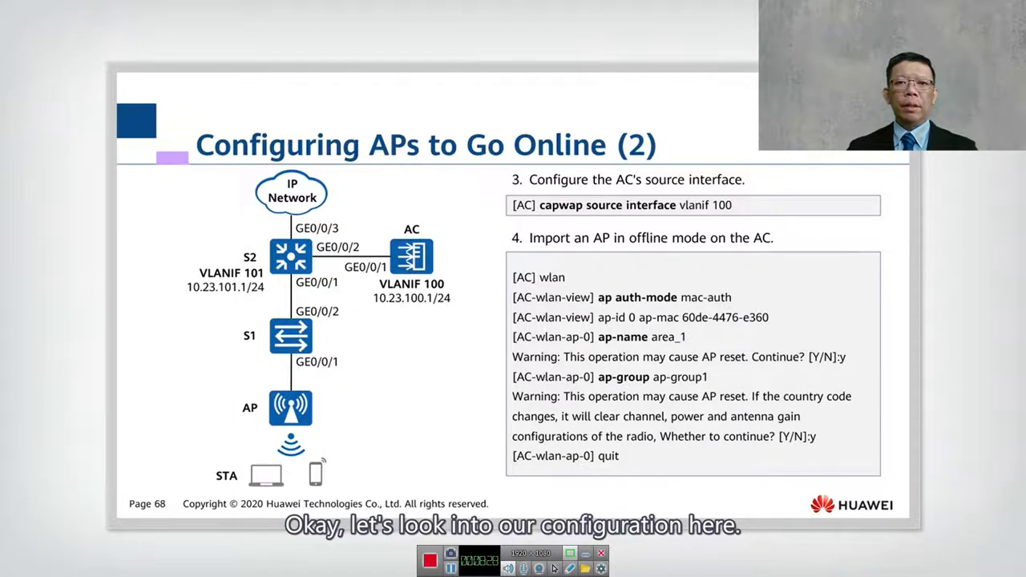
{"action": "key", "text": "alt+Tab"}
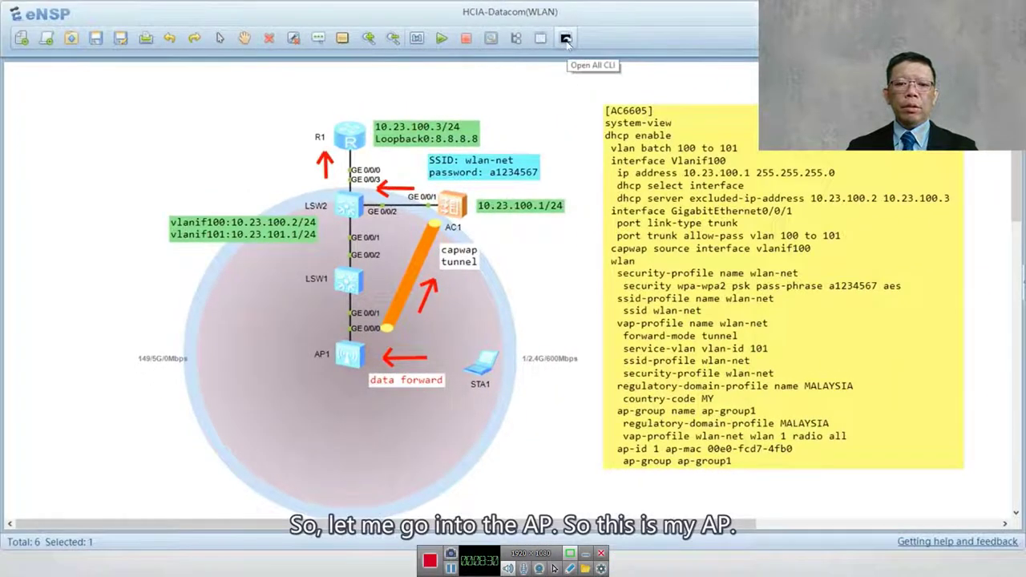
{"action": "left_click", "coordinate": [566, 38]}
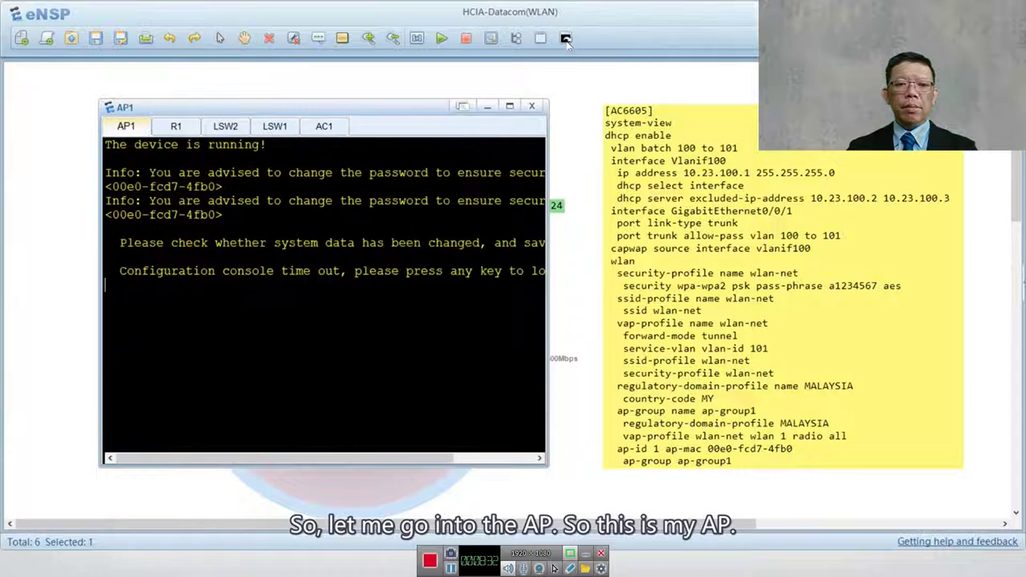
{"action": "left_click_drag", "start_coordinate": [216, 215], "coordinate": [112, 215]}
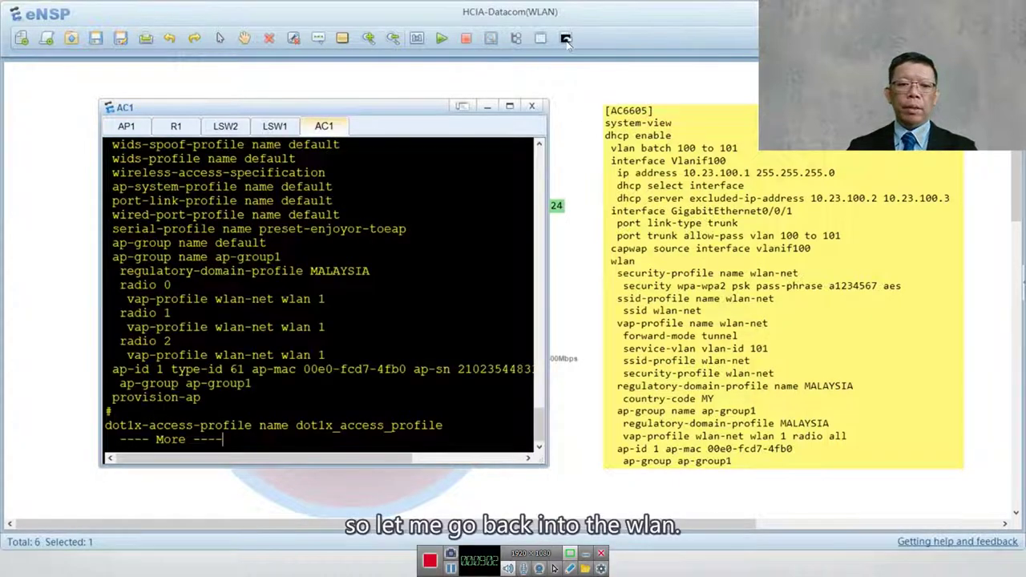
Step: On AC1, leave the paged output, enter the WLAN view with wlan, and list its configuration with dis this
{"action": "key", "text": "space"}
{"action": "type", "text": "wlan"}
{"action": "key", "text": "Return"}
{"action": "type", "text": "dis "}
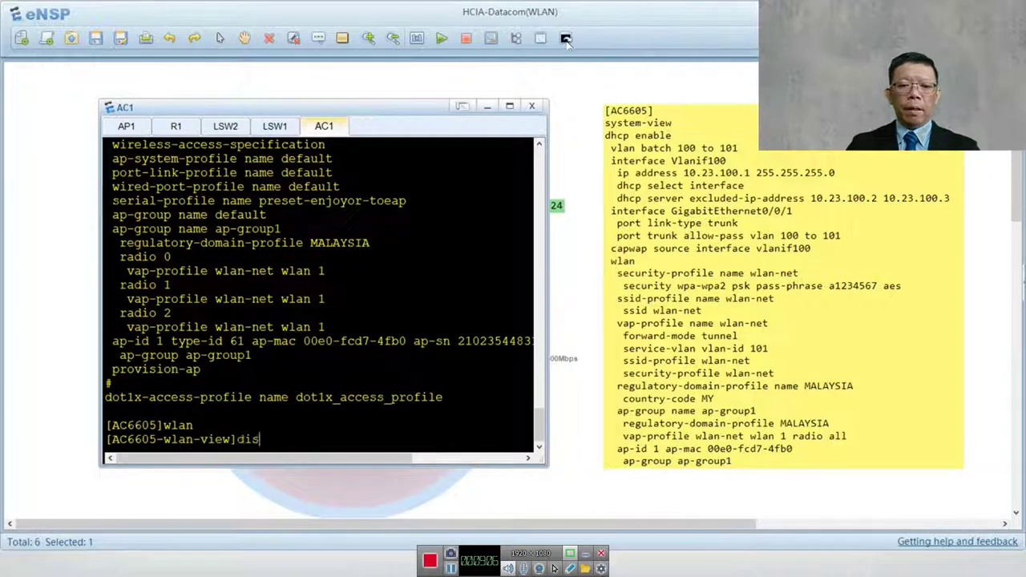
{"action": "type", "text": "this"}
{"action": "key", "text": "Return"}
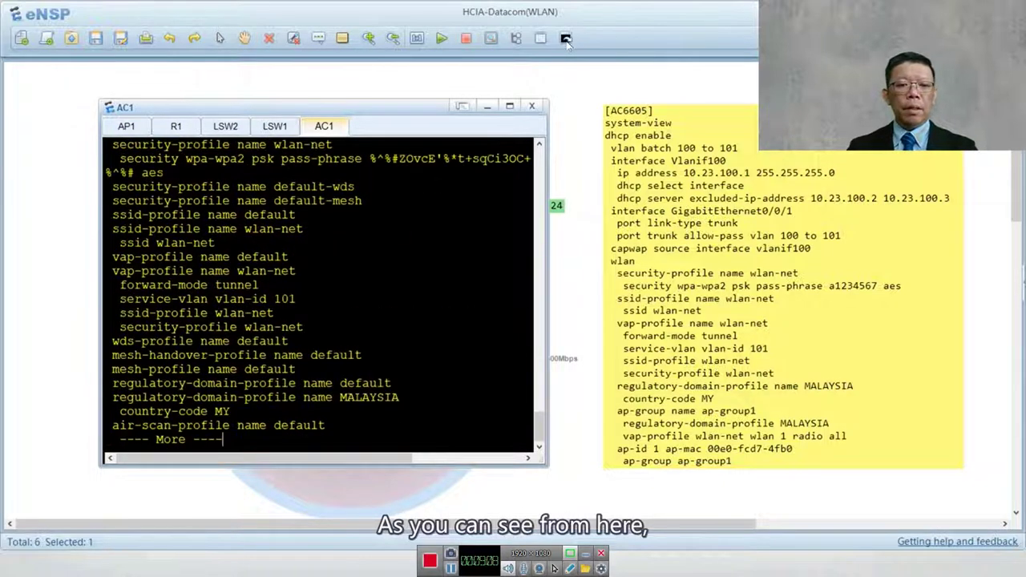
Step: Page through AC1's WLAN configuration and highlight the ap-id 1 line, its ap-group line, and the dis this command
{"action": "key", "text": "space"}
{"action": "left_click_drag", "start_coordinate": [112, 369], "coordinate": [532, 371]}
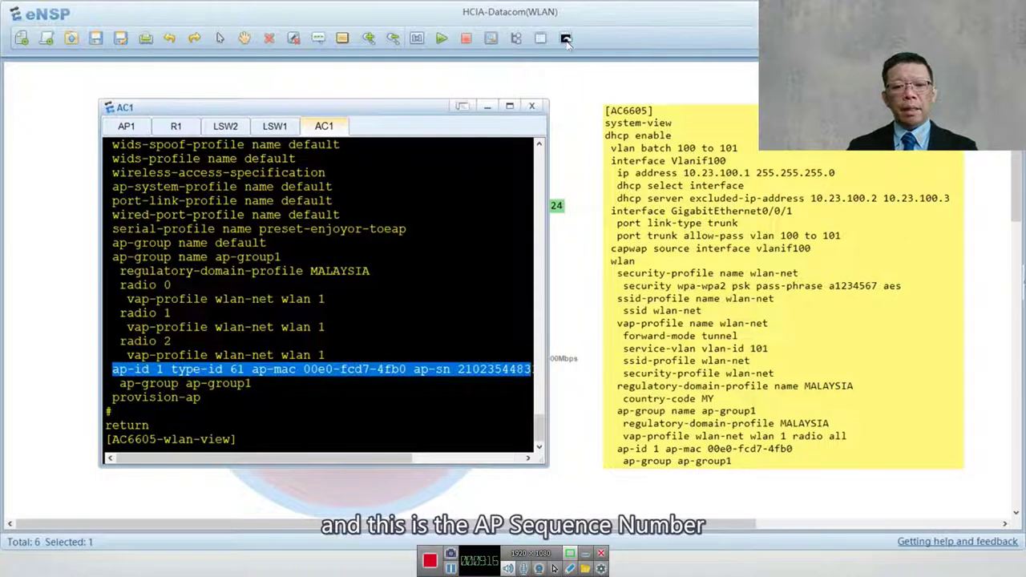
{"action": "left_click_drag", "start_coordinate": [251, 383], "coordinate": [112, 383]}
{"action": "scroll", "coordinate": [321, 305], "scroll_direction": "up", "scroll_amount": 5}
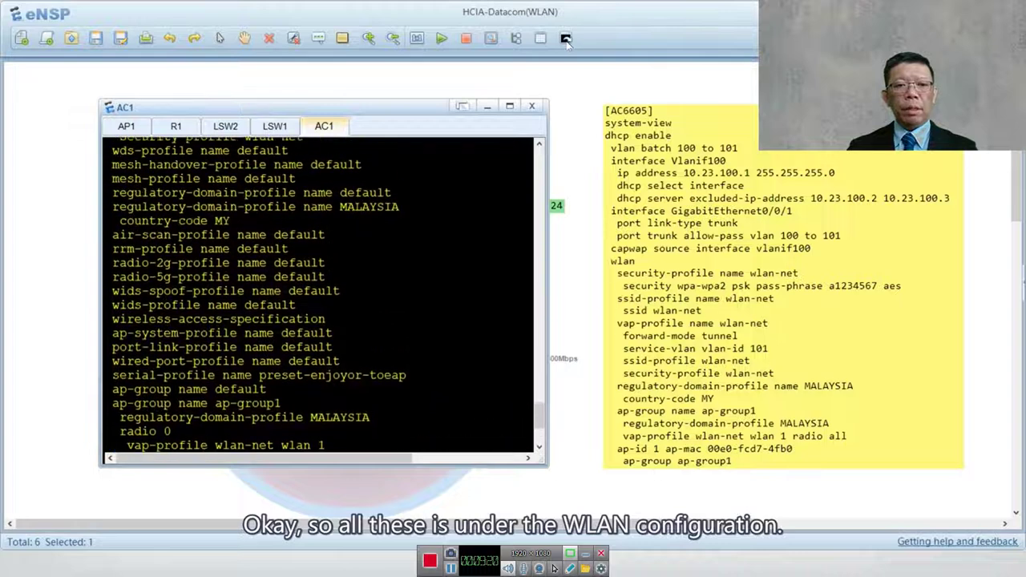
{"action": "scroll", "coordinate": [321, 296], "scroll_direction": "up", "scroll_amount": 5}
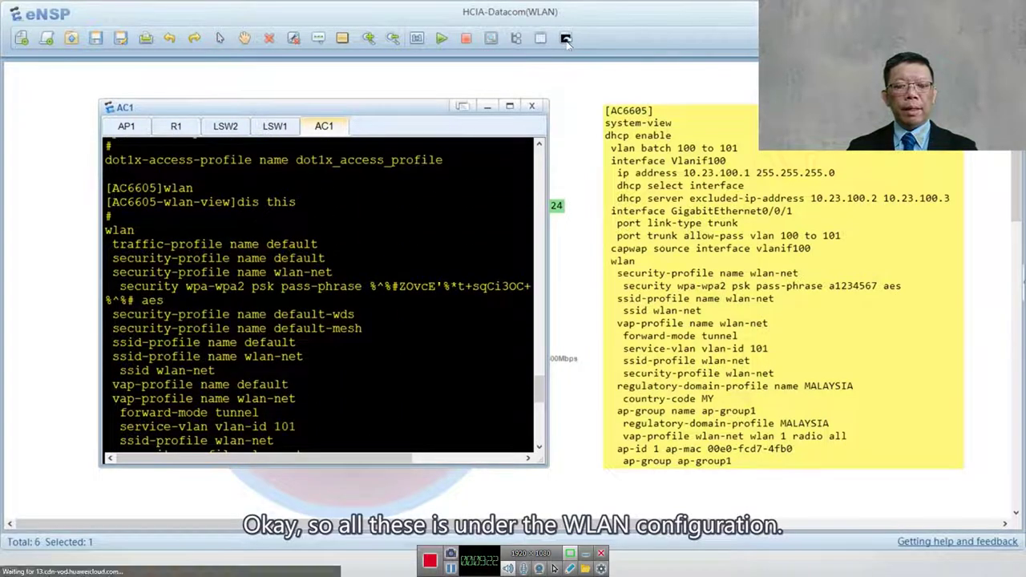
{"action": "left_click_drag", "start_coordinate": [296, 202], "coordinate": [239, 202]}
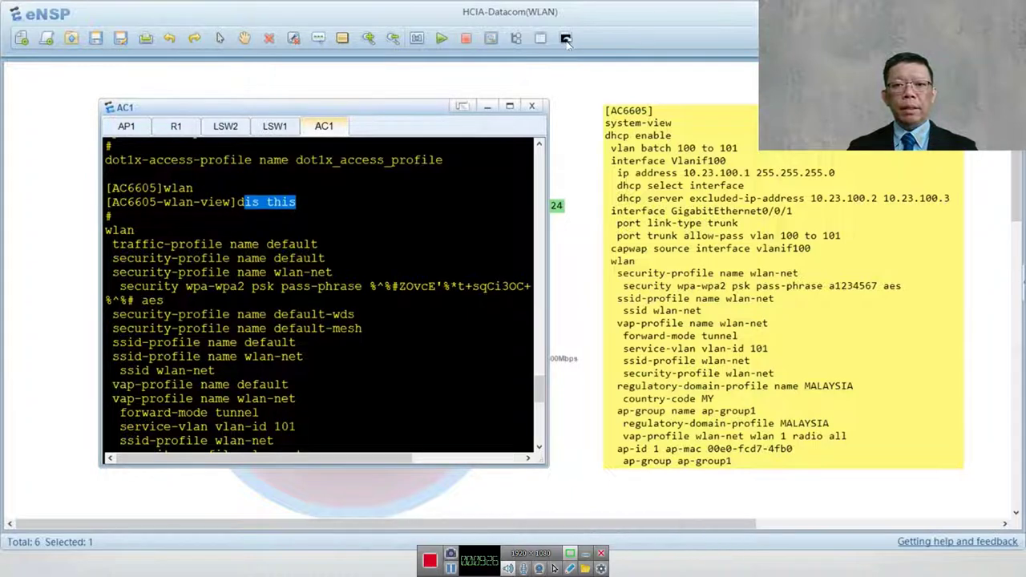
Step: Hide the consoles, highlight the capwap source interface line in the AC6605 notes, and advance the slides to Verifying the AP Onboarding Configuration
{"action": "left_click", "coordinate": [566, 40]}
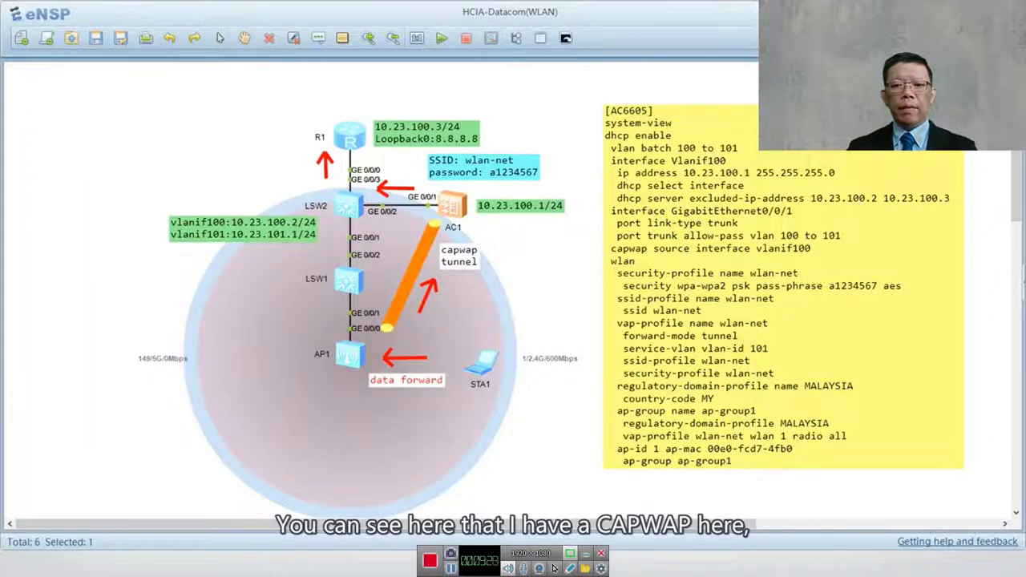
{"action": "mouse_move", "coordinate": [784, 286]}
{"action": "left_mouse_down"}
{"action": "mouse_move", "coordinate": [727, 284]}
{"action": "mouse_move", "coordinate": [770, 281]}
{"action": "left_mouse_up"}
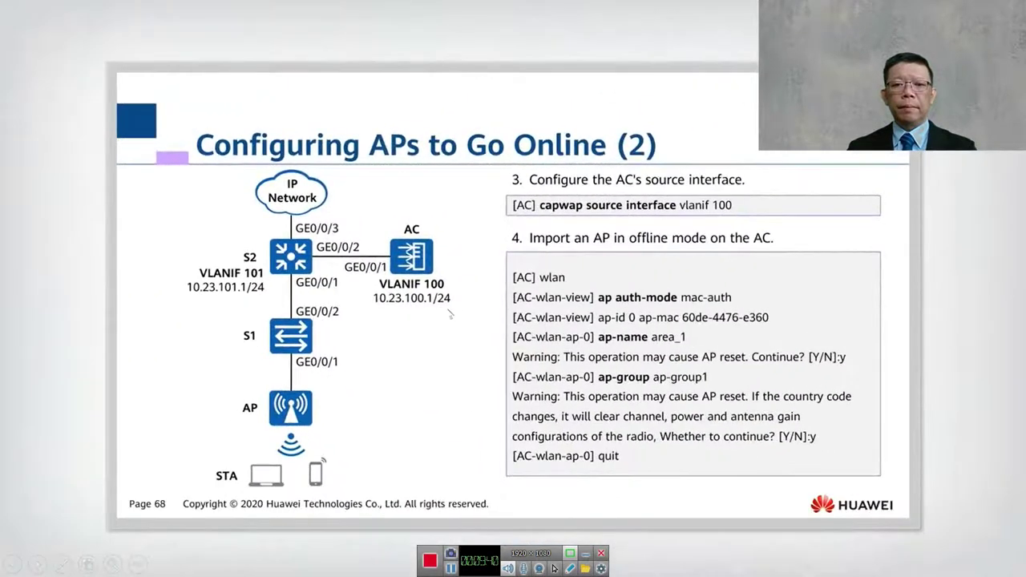
{"action": "left_click", "coordinate": [446, 321]}
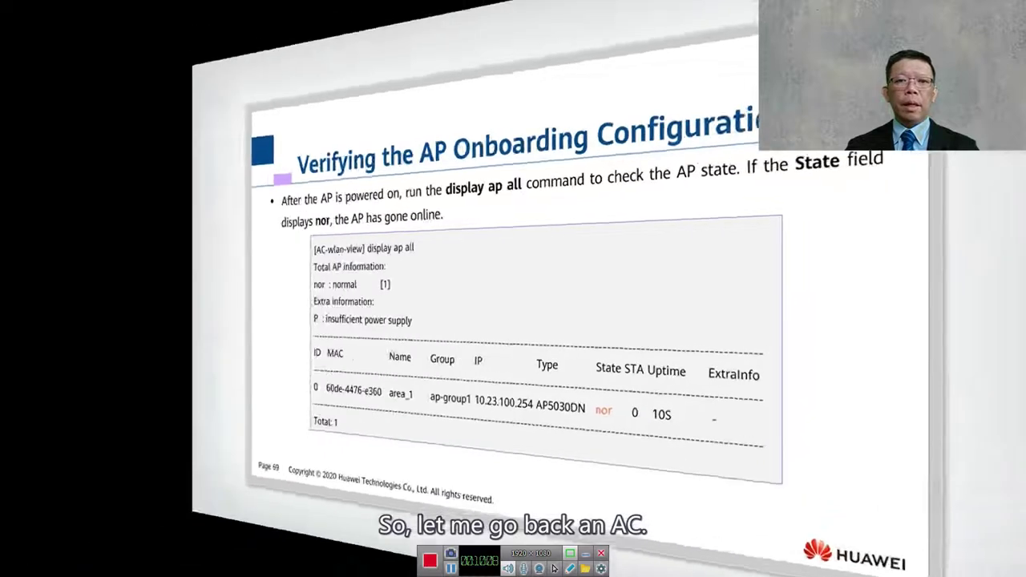
Step: Bring the AC1 console back in eNSP, quit the WLAN view, and list the registered access points with dis ap all
{"action": "left_click", "coordinate": [565, 38]}
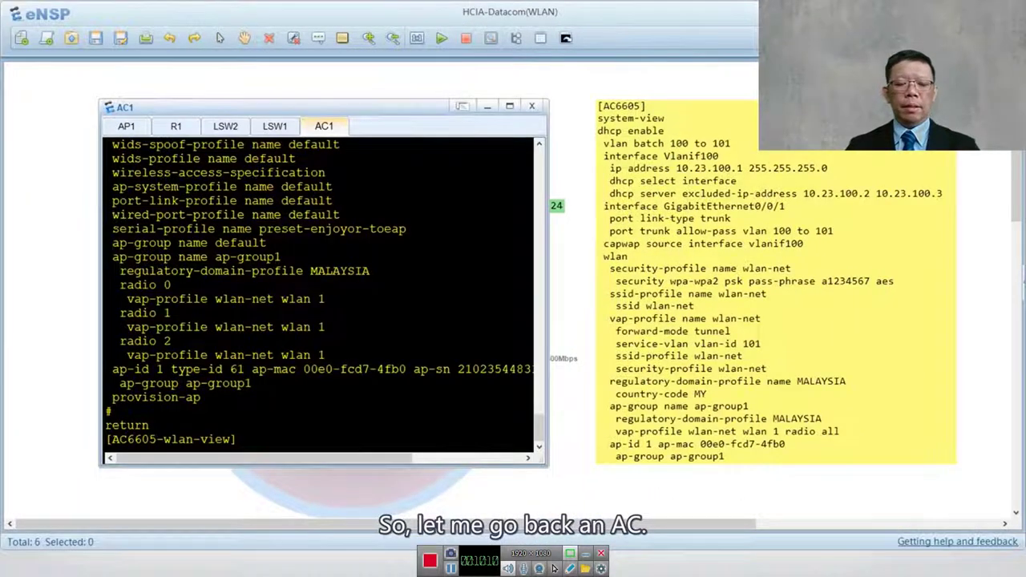
{"action": "type", "text": "q"}
{"action": "key", "text": "Return"}
{"action": "type", "text": "di"}
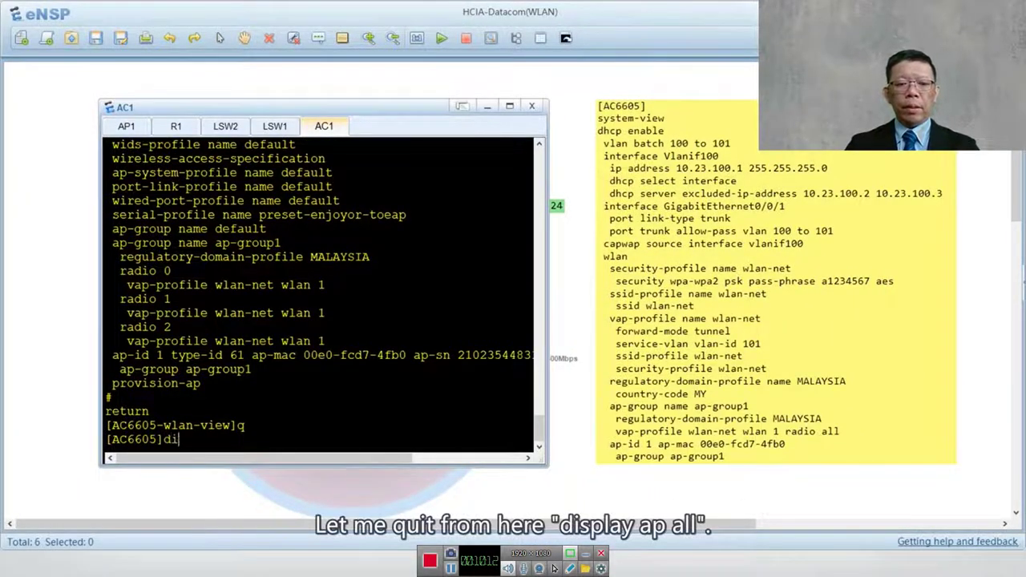
{"action": "type", "text": "s ap all"}
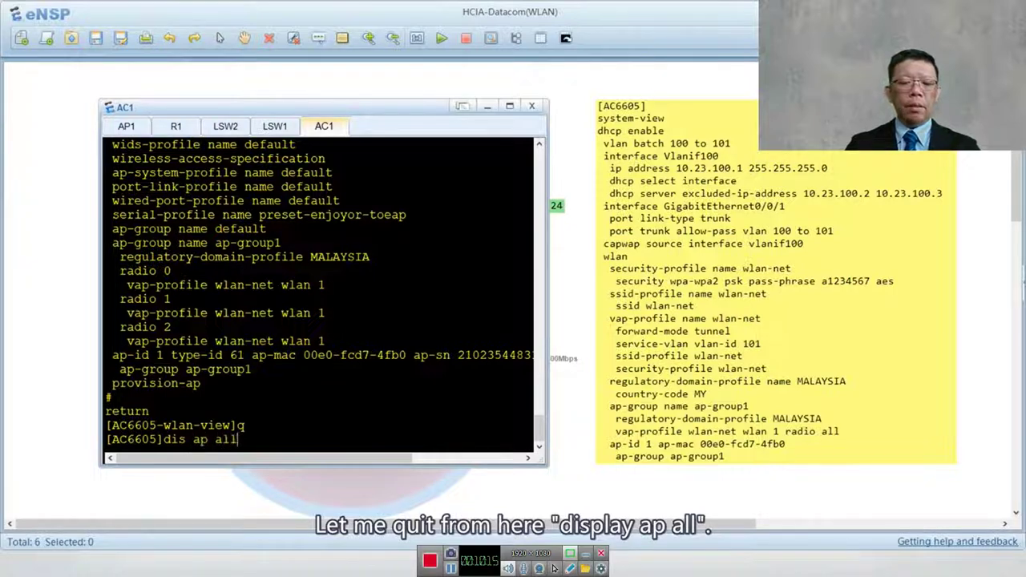
{"action": "key", "text": "Return"}
Step: Highlight the AP's MAC, name, group, IP address, uptime and ID in the AP table, and its Total line
{"action": "left_click_drag", "start_coordinate": [142, 369], "coordinate": [245, 369]}
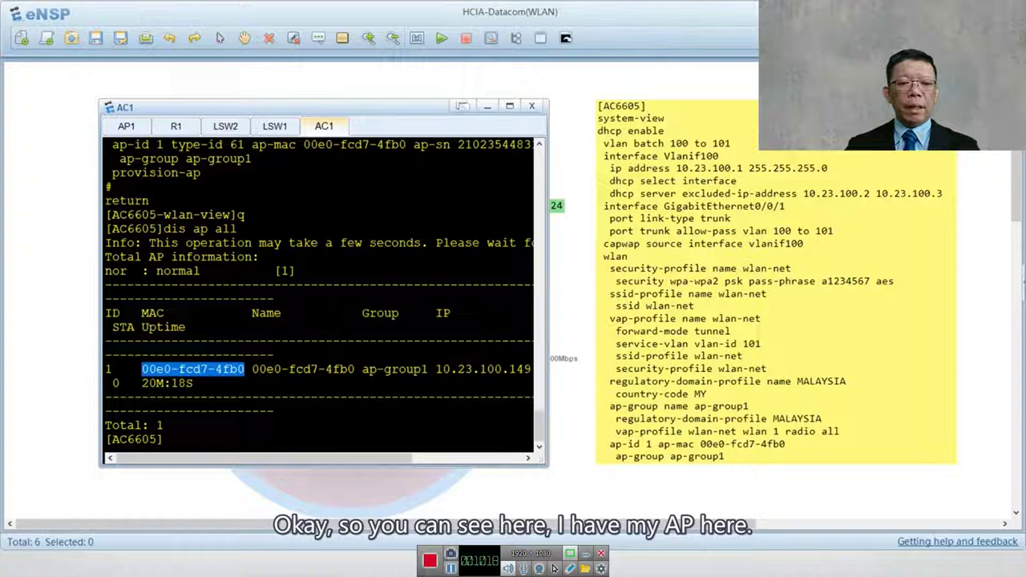
{"action": "left_click_drag", "start_coordinate": [253, 369], "coordinate": [349, 369]}
{"action": "left_click_drag", "start_coordinate": [362, 368], "coordinate": [530, 369]}
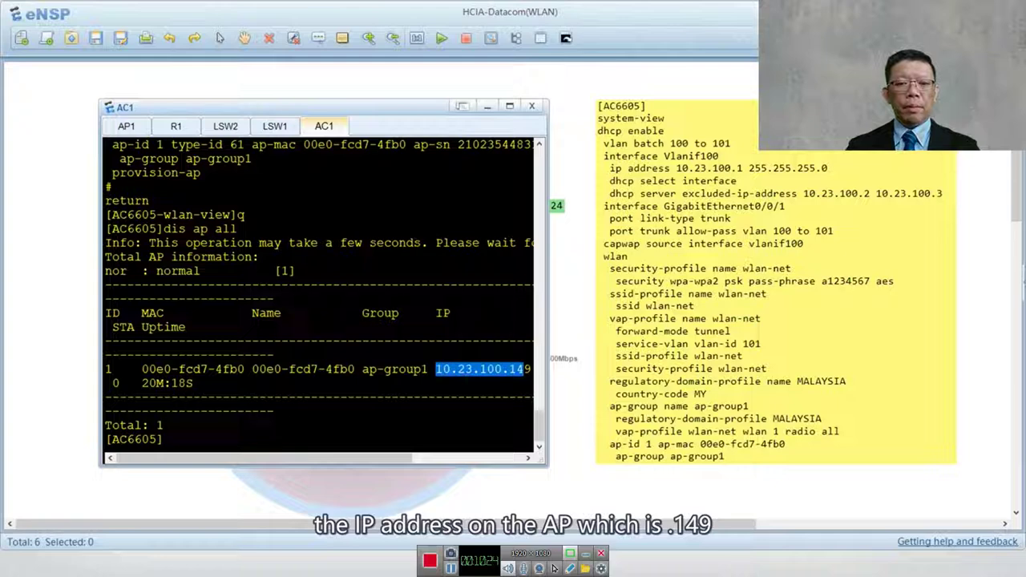
{"action": "left_click_drag", "start_coordinate": [194, 383], "coordinate": [105, 368]}
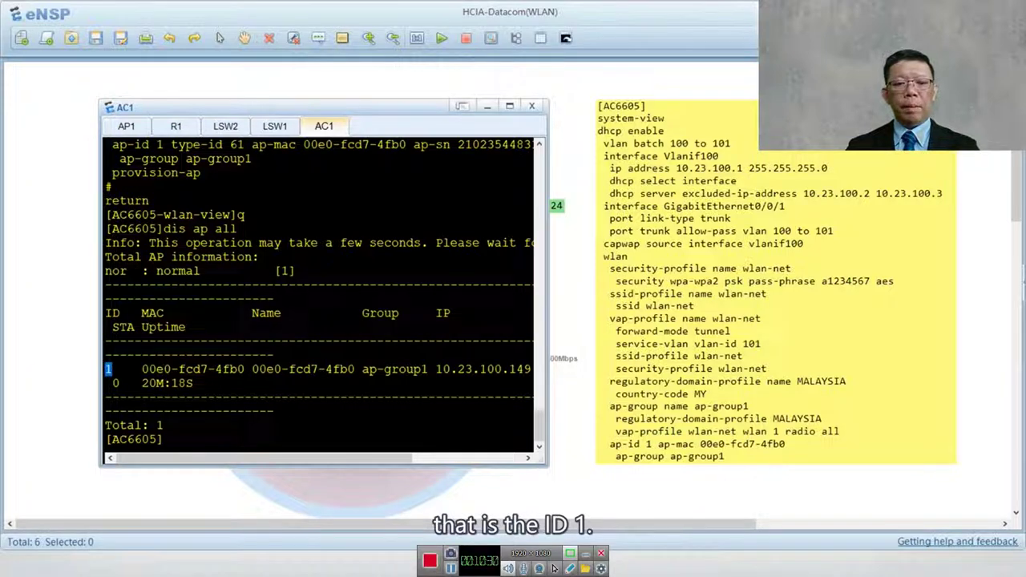
{"action": "left_click_drag", "start_coordinate": [163, 425], "coordinate": [105, 412]}
{"action": "left_click", "coordinate": [107, 411]}
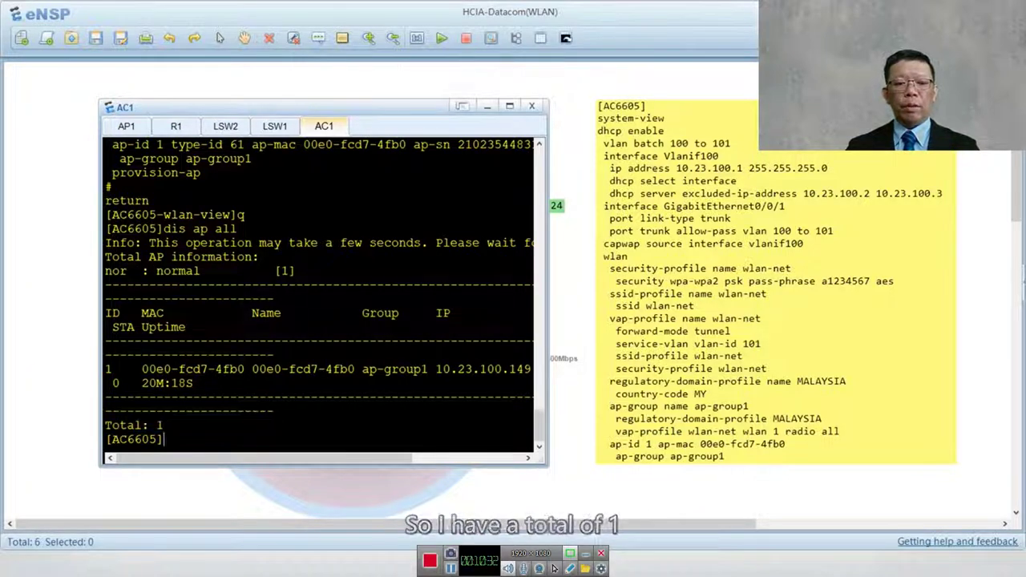
Step: Return to the slides, advance to Configuring WLAN Service Parameters (1), and switch back to eNSP
{"action": "key", "text": "alt+Tab"}
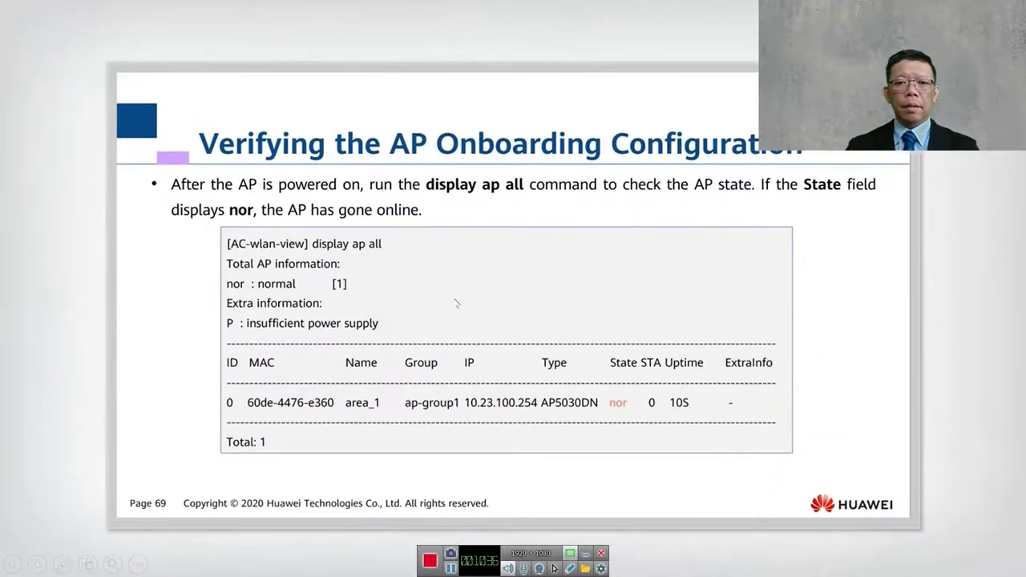
{"action": "key", "text": "Right"}
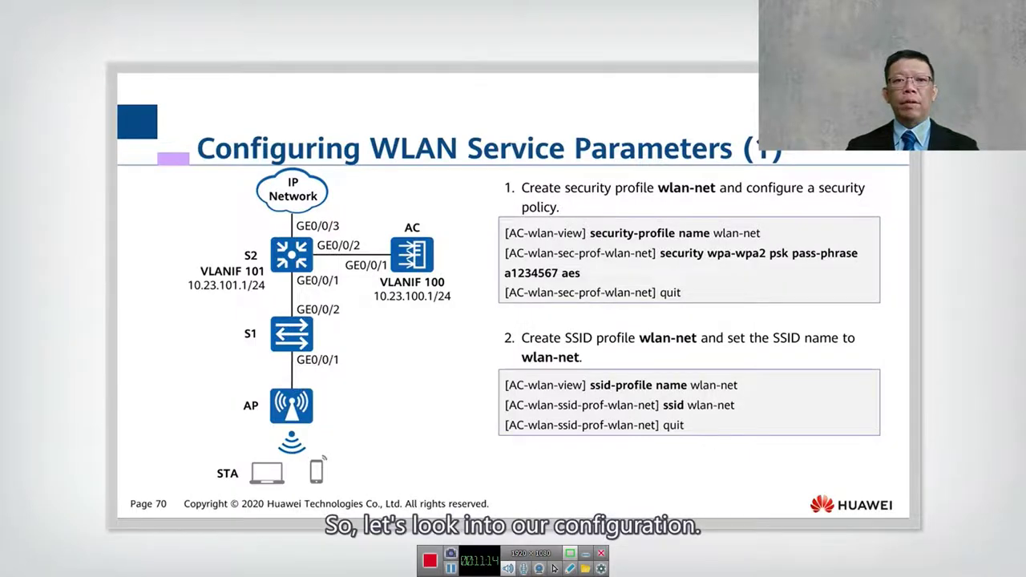
{"action": "key", "text": "alt+Tab"}
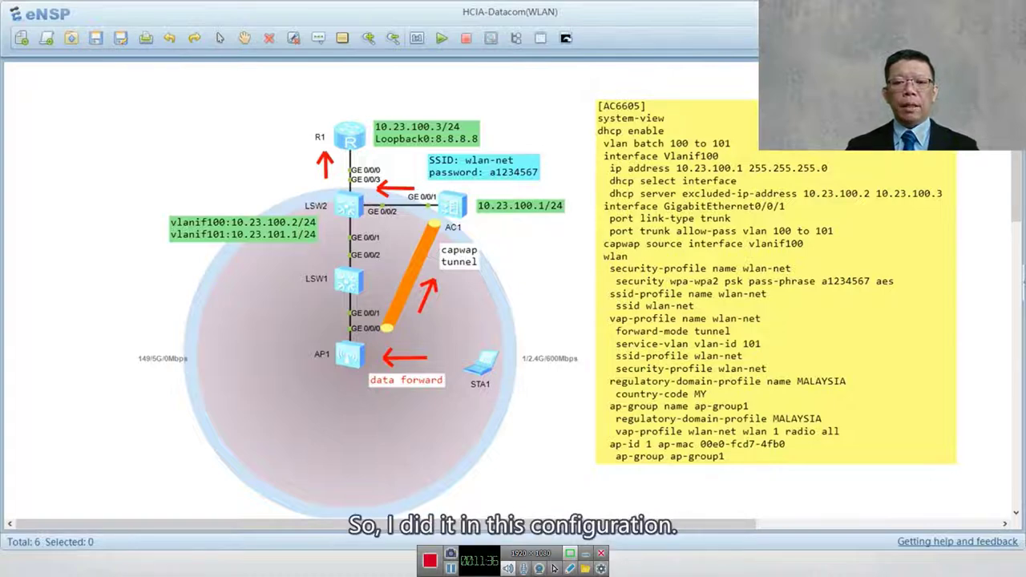
Step: Reopen the AC1 console, enter the WLAN view with wlan, and show its settings with dis this
{"action": "left_click", "coordinate": [566, 38]}
{"action": "type", "text": "wlan"}
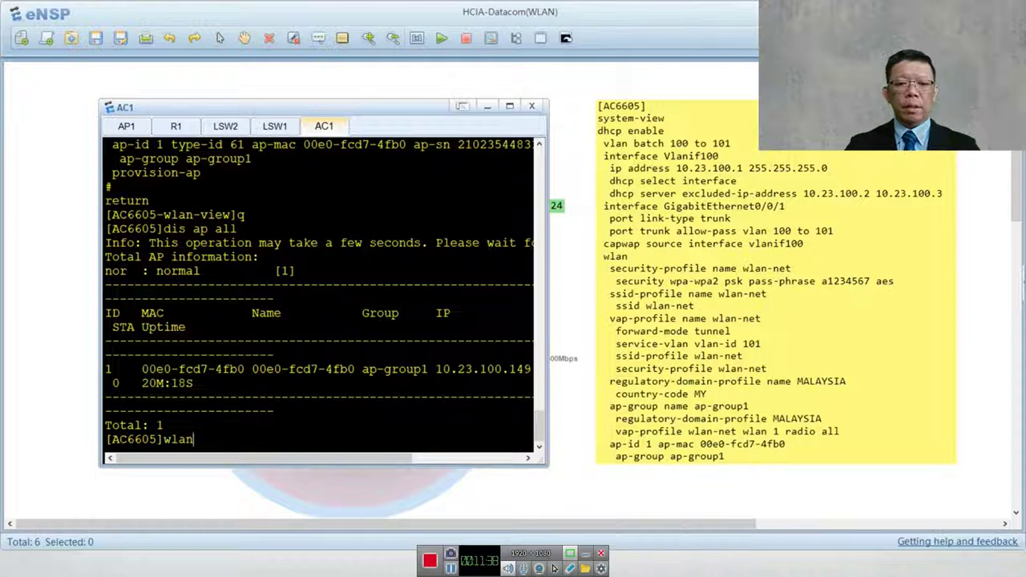
{"action": "key", "text": "Return"}
{"action": "type", "text": "dis this"}
{"action": "key", "text": "Return"}
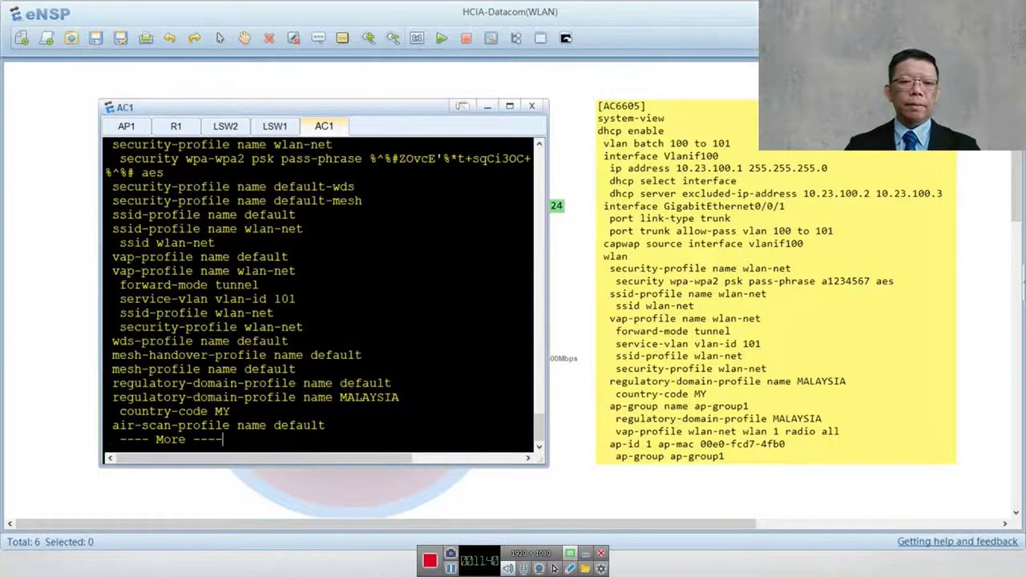
Step: Highlight the wlan-net security profile's WPA-WPA2 PSK line and the ssid-profile name wlan-net line in AC1's output
{"action": "scroll", "coordinate": [319, 292], "scroll_direction": "up", "scroll_amount": 1}
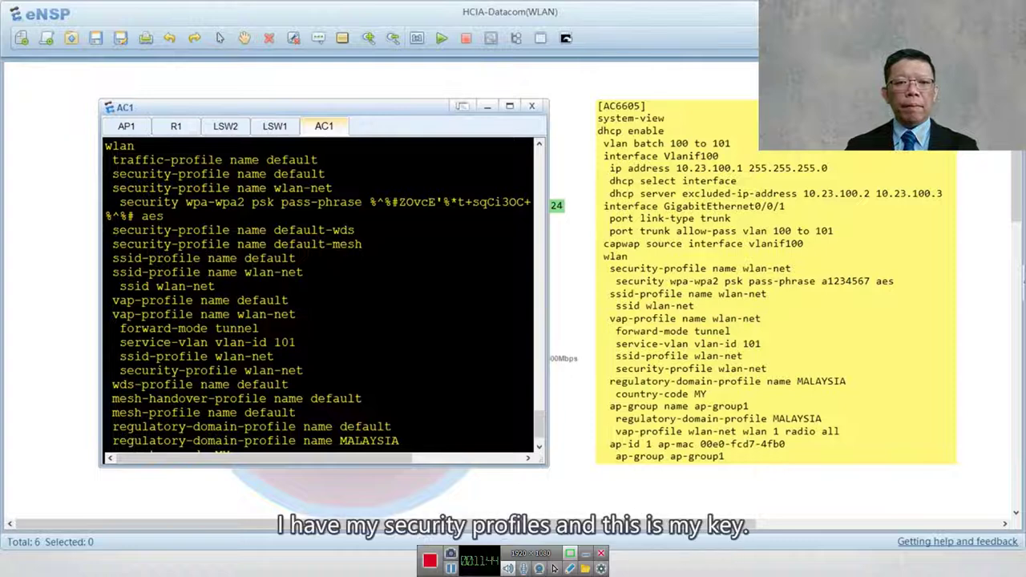
{"action": "left_click_drag", "start_coordinate": [112, 188], "coordinate": [517, 202]}
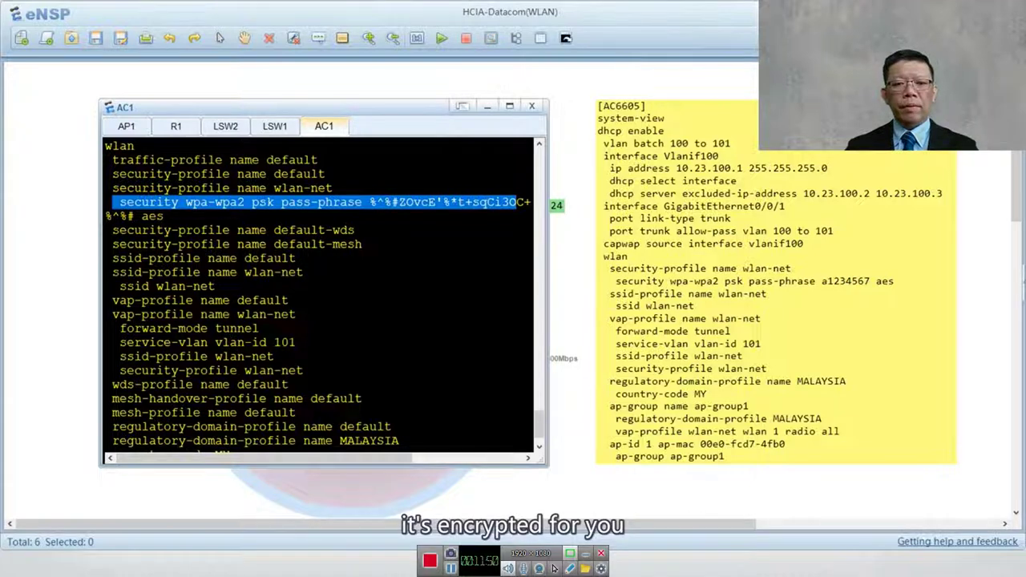
{"action": "left_click_drag", "start_coordinate": [303, 272], "coordinate": [105, 272]}
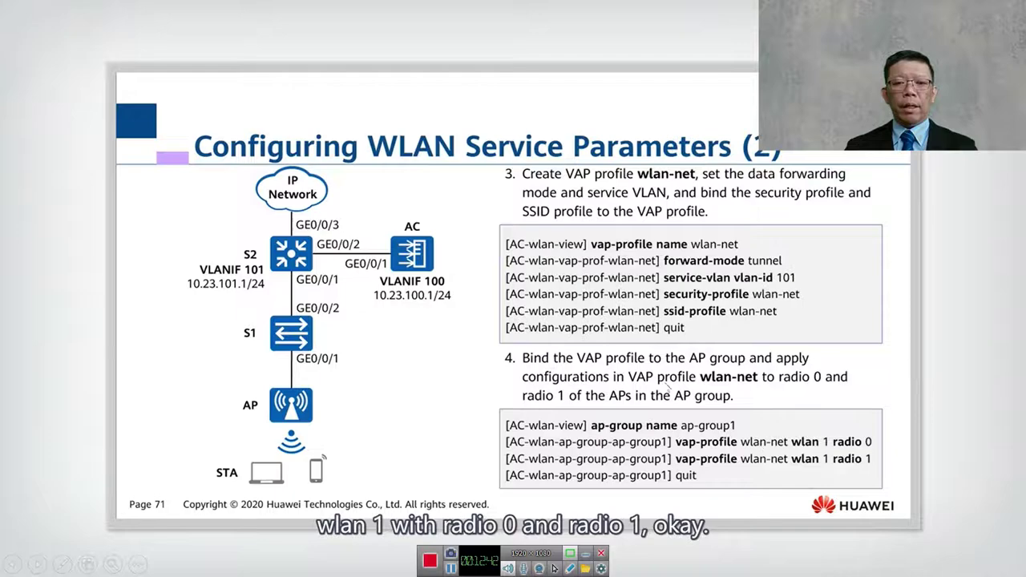
Step: Advance the slides to Checking VAP Profile Information, switch back to eNSP, and open the AC6605 notes for text selection
{"action": "left_click", "coordinate": [660, 392]}
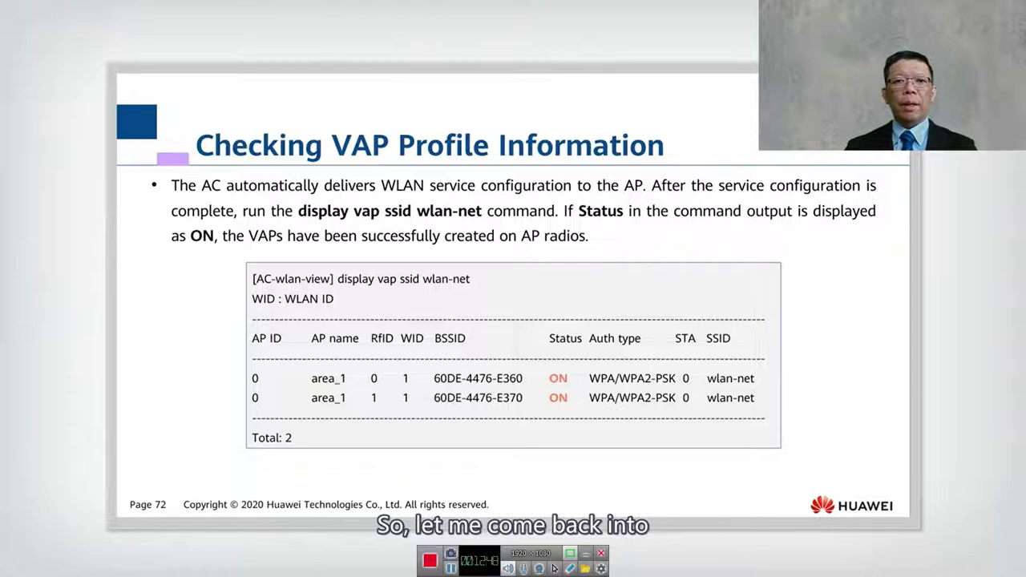
{"action": "key", "text": "ctrl+shift+Left"}
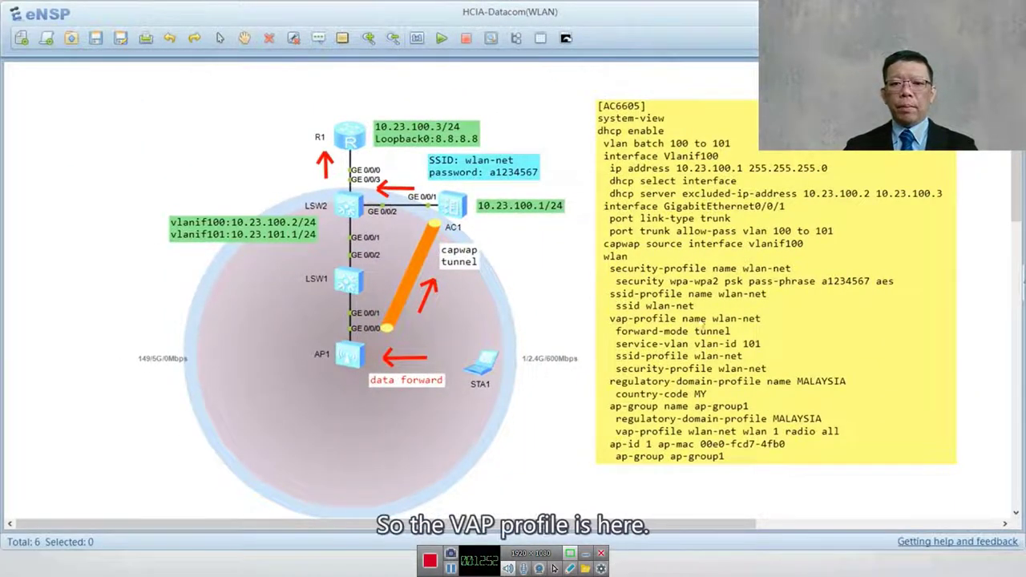
{"action": "key", "text": "Right"}
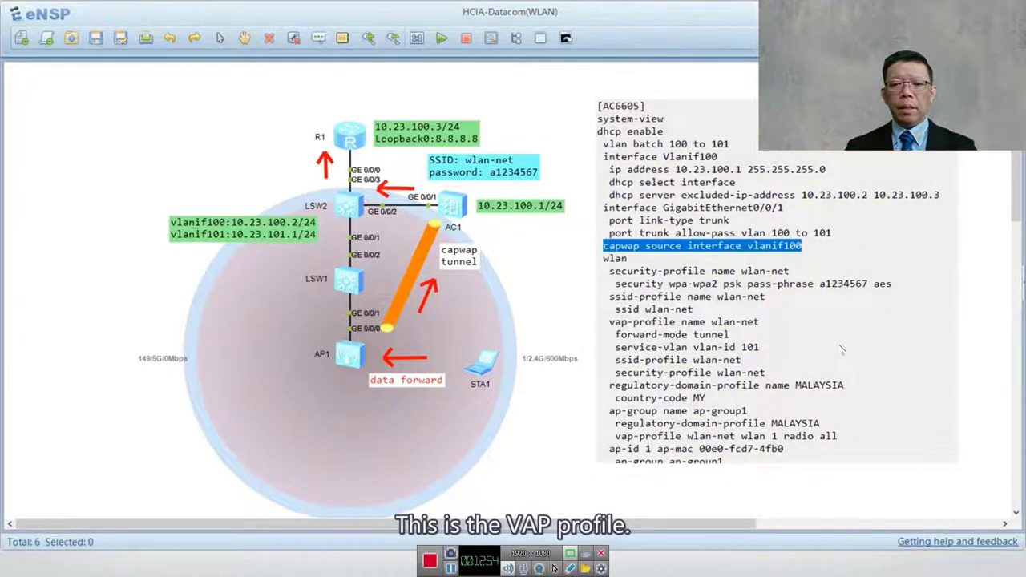
Step: In the AC6605 notes, highlight the wlan-net VAP profile's name, service VLAN 101, SSID and security profile lines, and the security profile definition
{"action": "left_click_drag", "start_coordinate": [610, 321], "coordinate": [693, 334]}
{"action": "key", "text": "Right"}
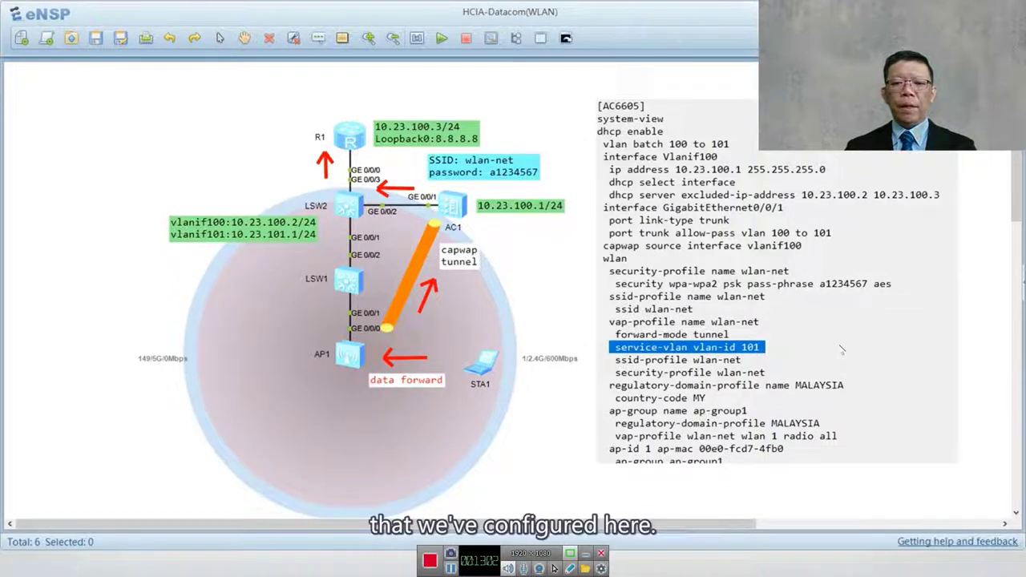
{"action": "key", "text": "Right"}
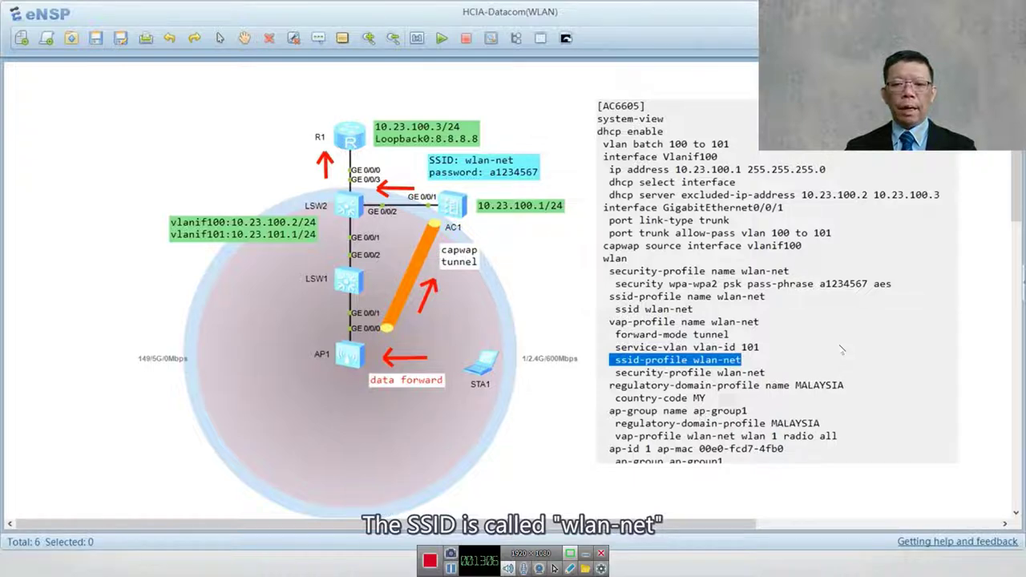
{"action": "key", "text": "Right"}
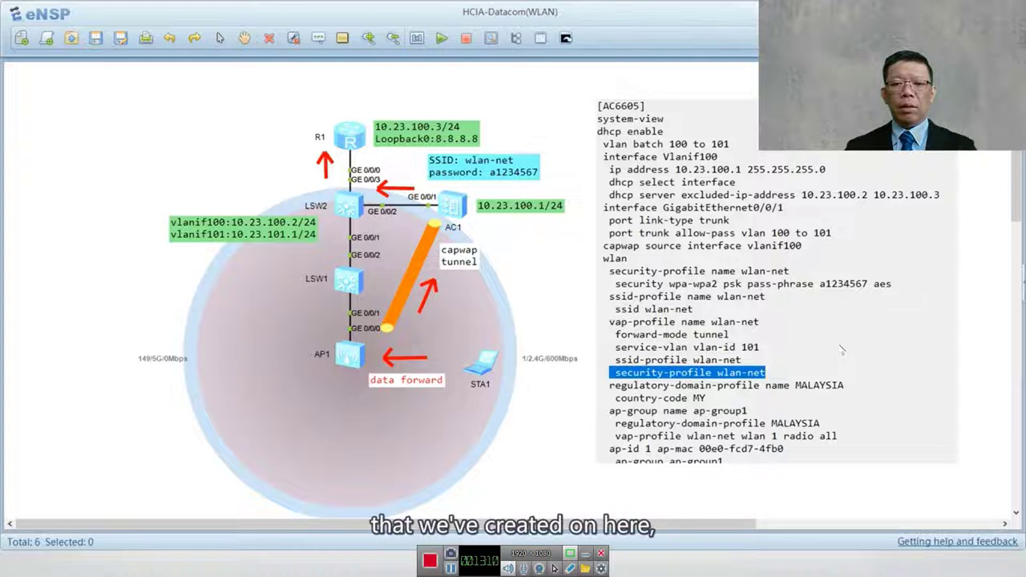
{"action": "key", "text": "Right"}
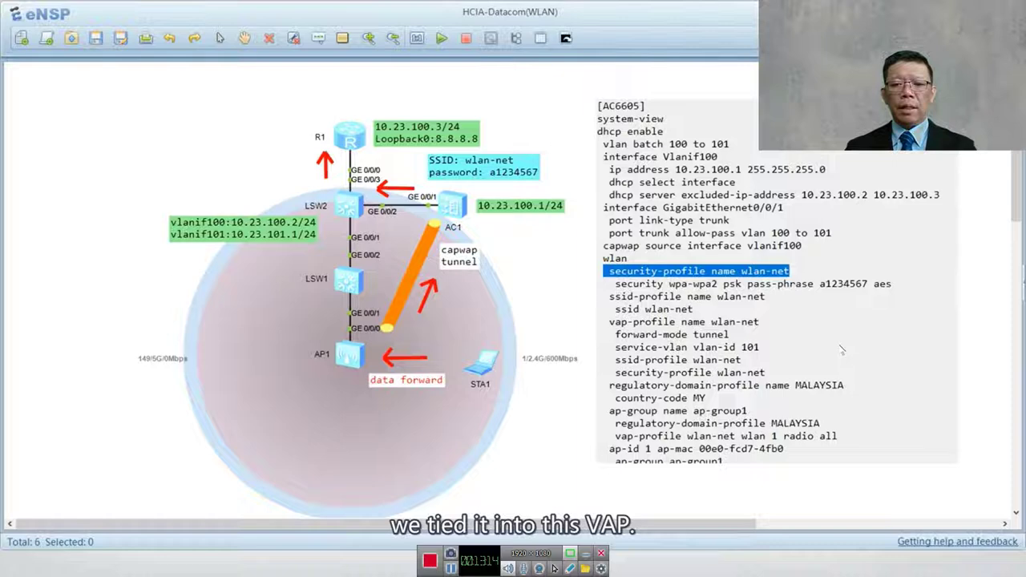
Step: In the AC6605 notes, highlight the wlan-net VAP profile's tunnel forward mode, service VLAN 101 and security profile lines
{"action": "key", "text": "Right"}
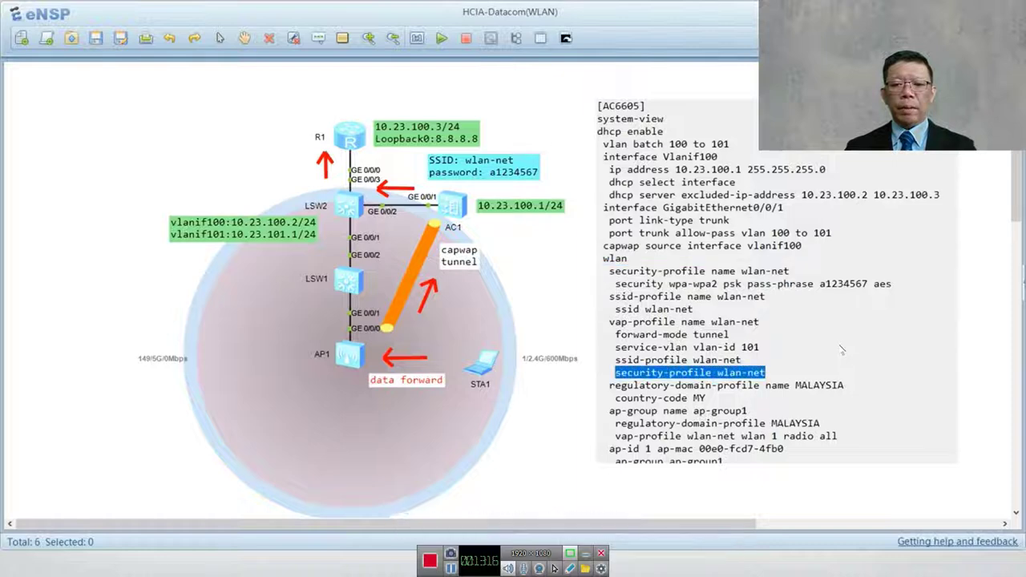
{"action": "key", "text": "Right"}
{"action": "key", "text": "Right"}
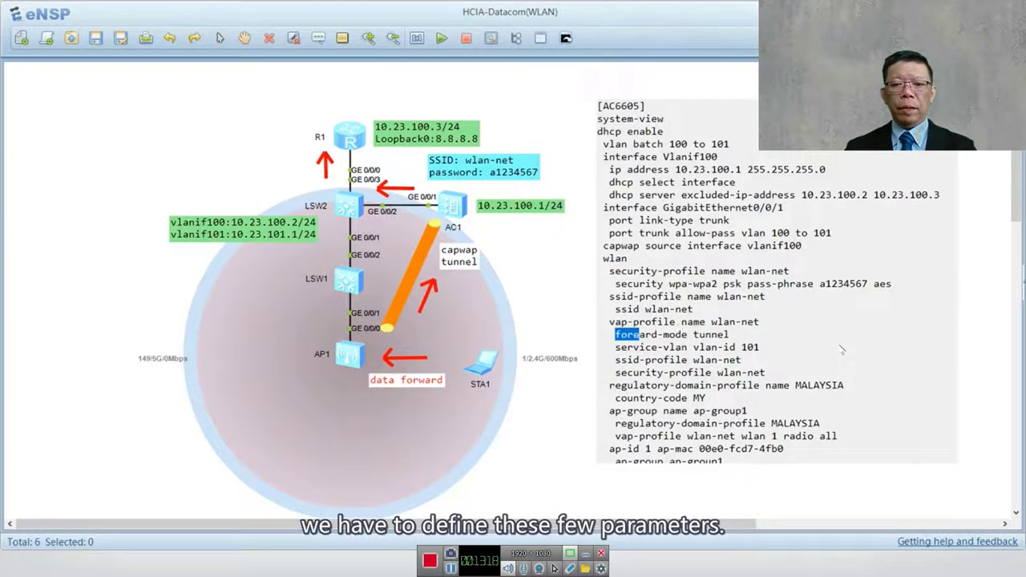
{"action": "key", "text": "Right"}
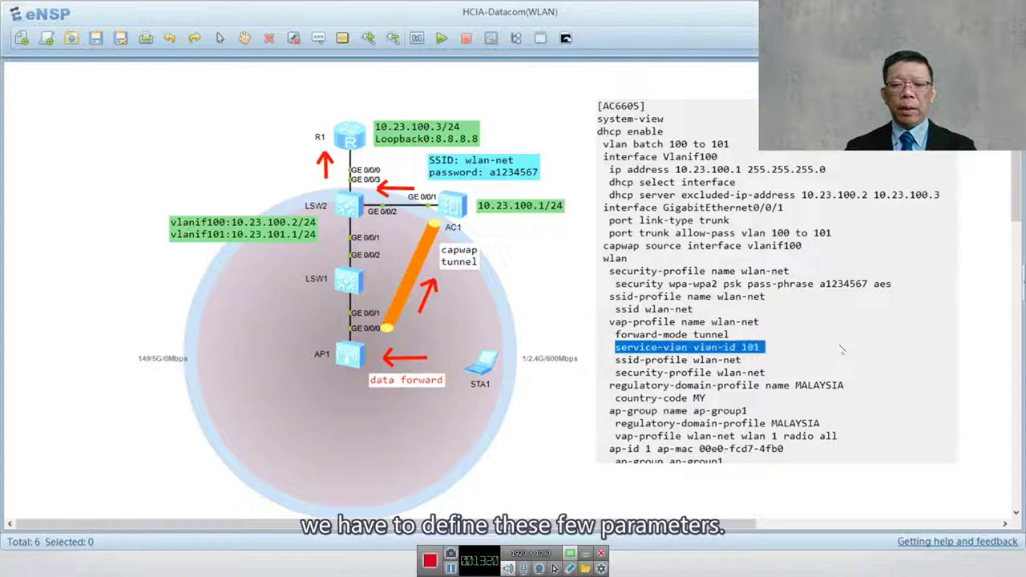
{"action": "key", "text": "Right"}
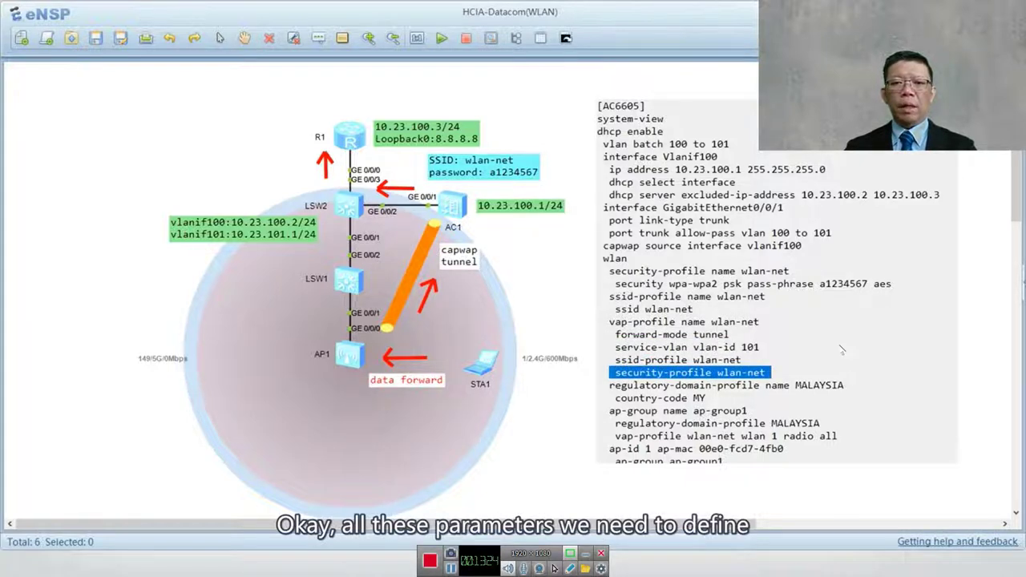
Step: Bring back the AC1 console, highlight the wlan-net VAP profile lines including its security profile, and end the paged listing
{"action": "key", "text": "Right"}
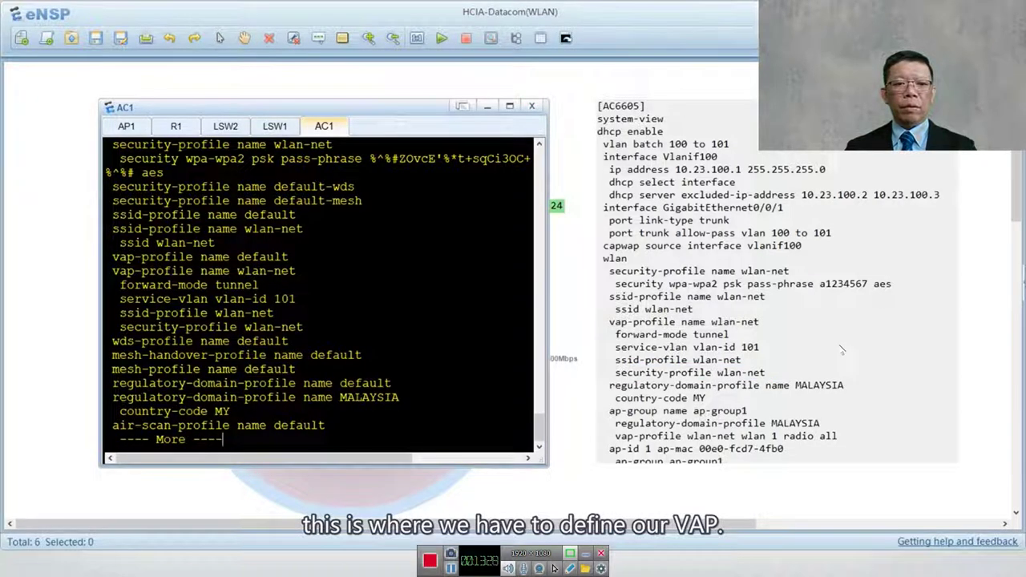
{"action": "left_click_drag", "start_coordinate": [112, 271], "coordinate": [302, 271]}
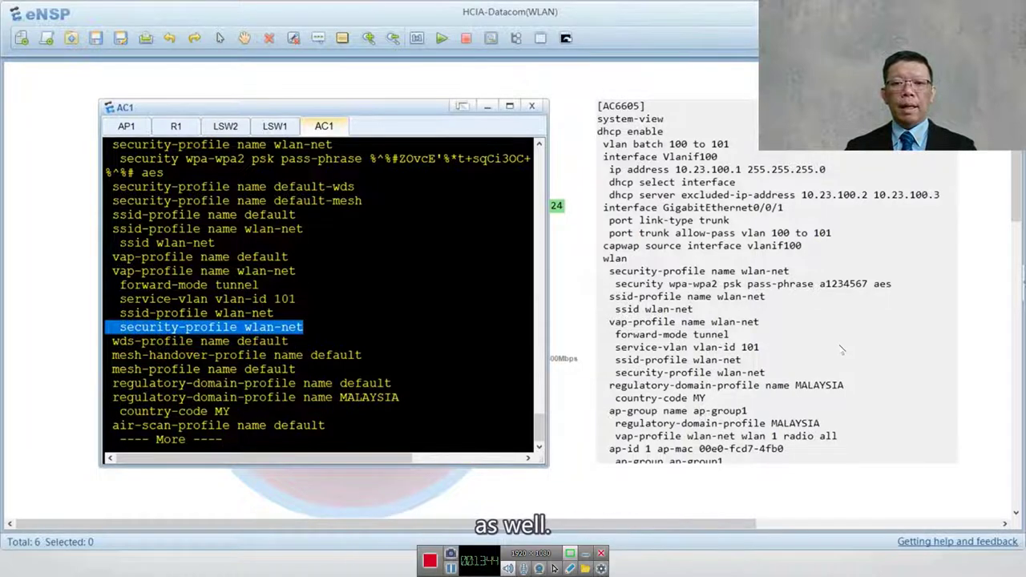
{"action": "key", "text": "ctrl+c"}
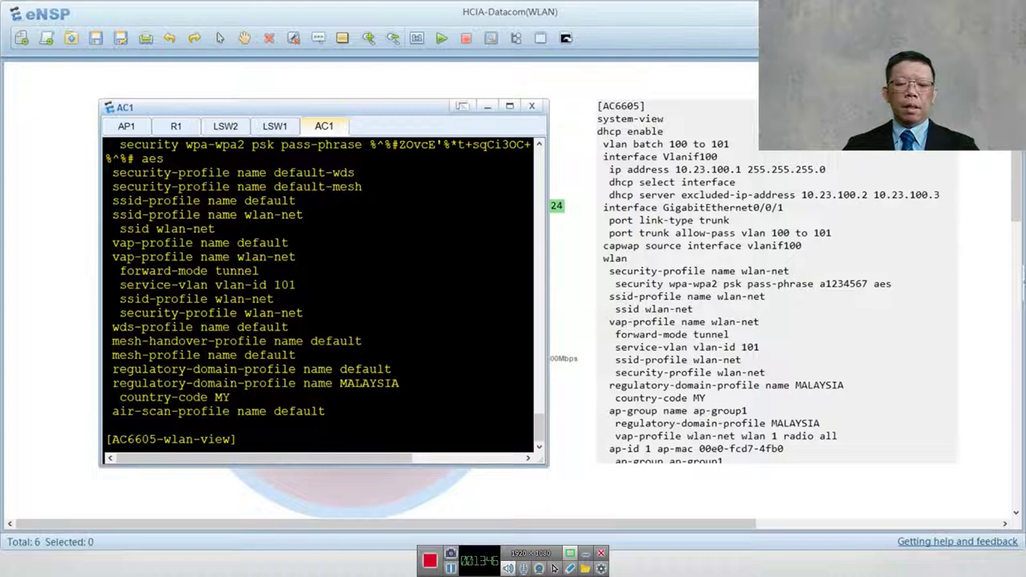
Step: Quit the WLAN view on AC1, check the available dis vap options, and run dis vap all
{"action": "type", "text": "q"}
{"action": "key", "text": "Return"}
{"action": "key", "text": "Return"}
{"action": "key", "text": "Return"}
{"action": "type", "text": "di"}
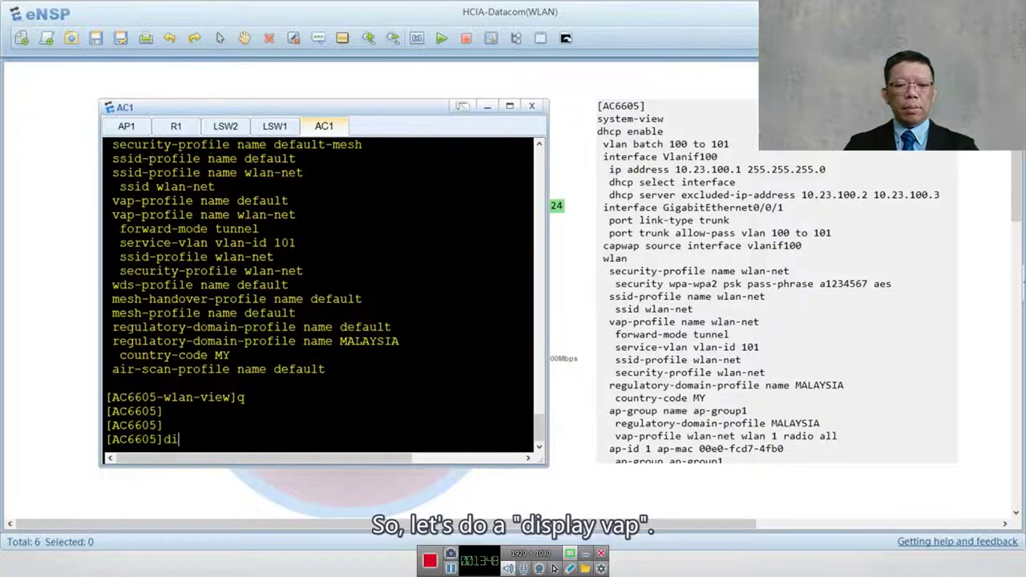
{"action": "type", "text": "s vap "}
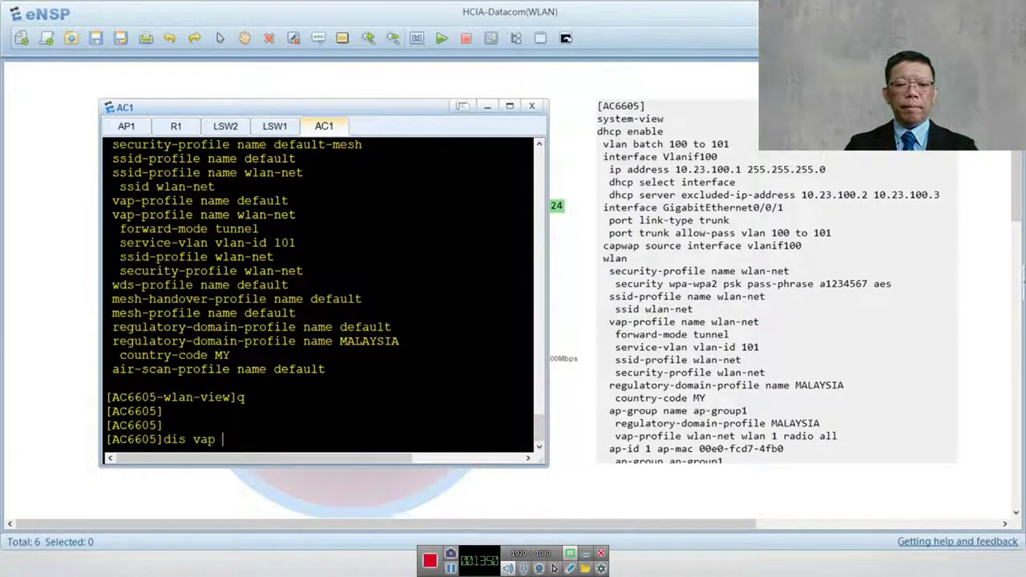
{"action": "type", "text": "?all"}
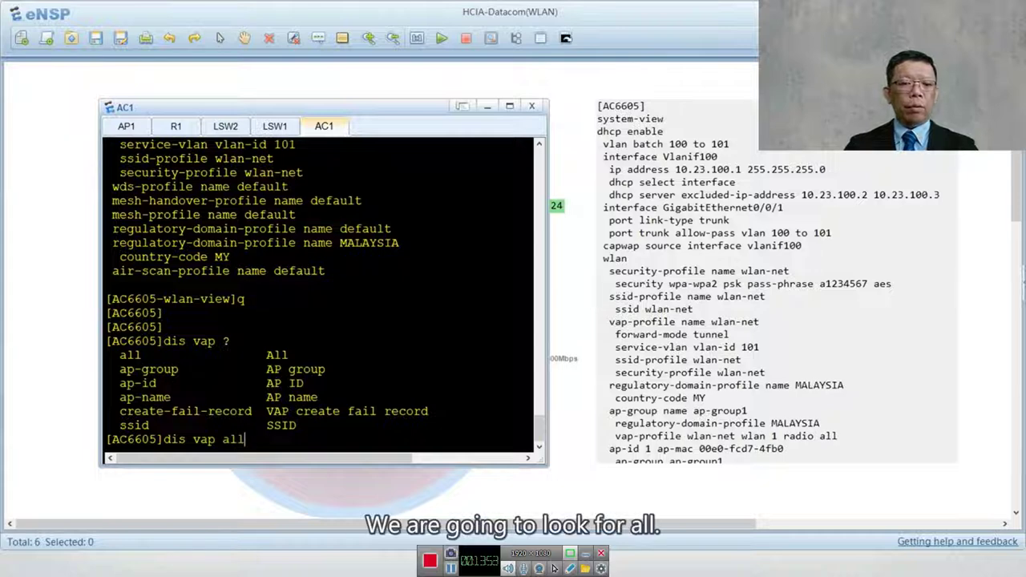
{"action": "key", "text": "Return"}
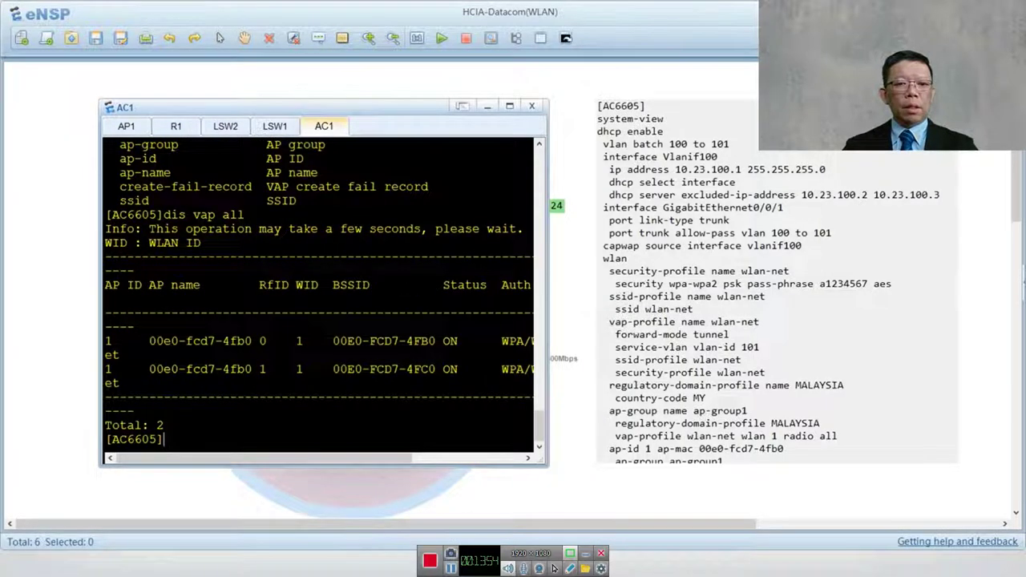
Step: In AC1's VAP output, highlight the dis vap all command and the first entry's AP name, BSSID, authentication type and SSID
{"action": "left_click_drag", "start_coordinate": [245, 215], "coordinate": [163, 215]}
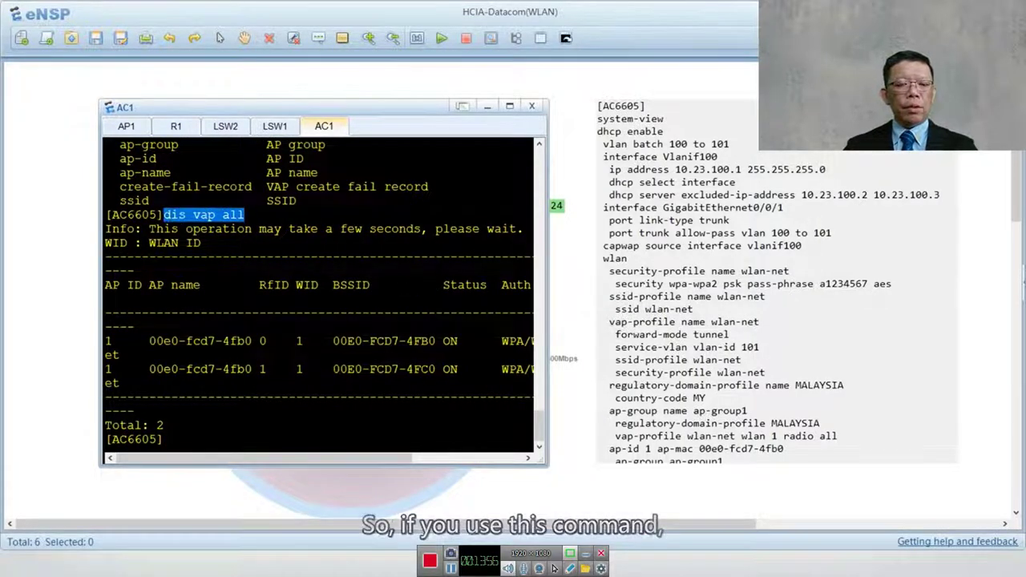
{"action": "left_click", "coordinate": [143, 341]}
{"action": "left_click_drag", "start_coordinate": [143, 341], "coordinate": [269, 340]}
{"action": "left_click_drag", "start_coordinate": [324, 341], "coordinate": [536, 340]}
{"action": "left_click_drag", "start_coordinate": [282, 458], "coordinate": [375, 457]}
{"action": "left_click_drag", "start_coordinate": [436, 341], "coordinate": [341, 341]}
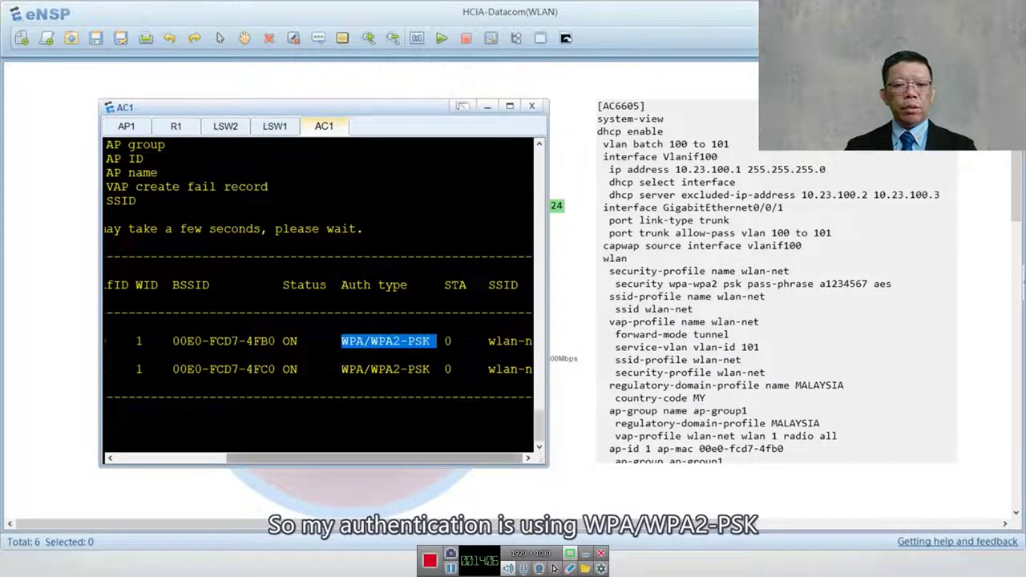
{"action": "left_click_drag", "start_coordinate": [481, 341], "coordinate": [531, 340]}
{"action": "left_click_drag", "start_coordinate": [375, 458], "coordinate": [264, 458]}
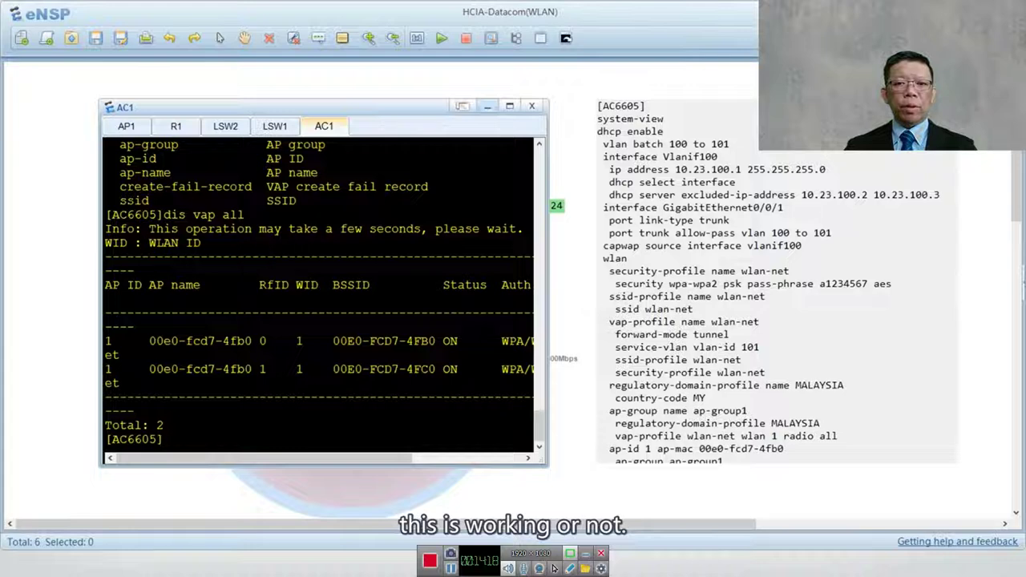
Step: Minimize the AC1 console, open STA1's VAP list, and place its window beside the AC6605 notes
{"action": "left_click", "coordinate": [487, 106]}
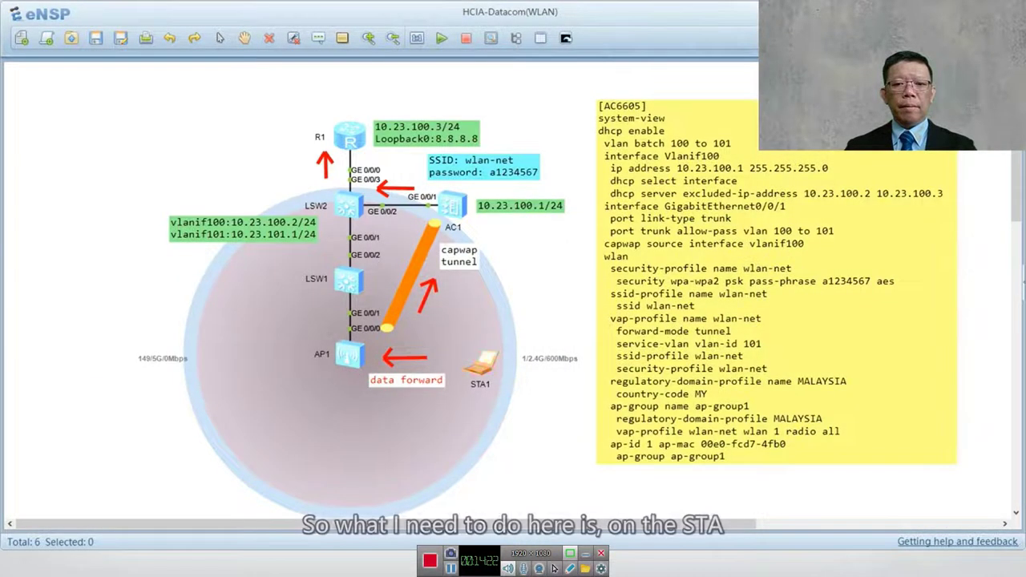
{"action": "double_click", "coordinate": [481, 363]}
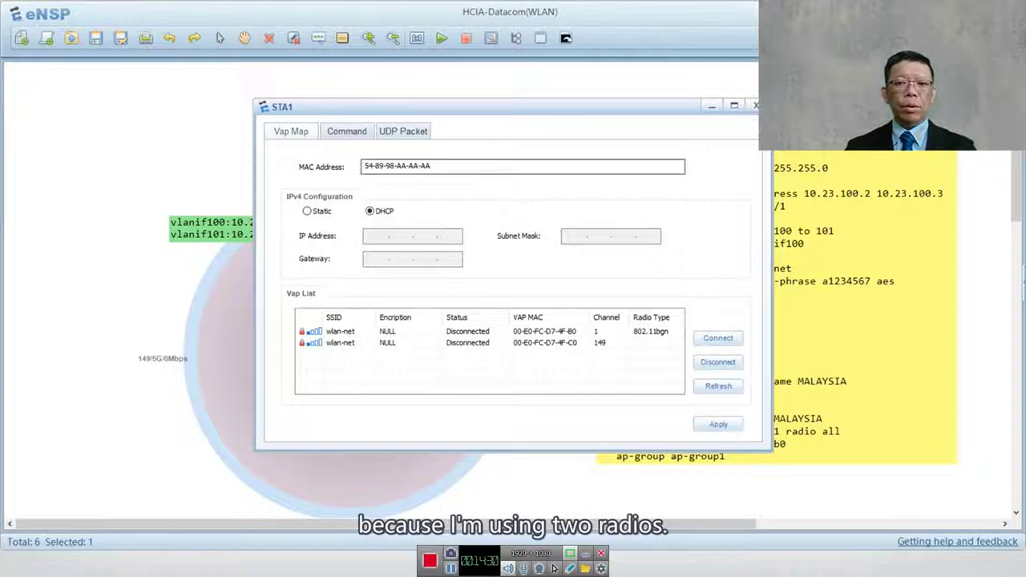
{"action": "left_click_drag", "start_coordinate": [497, 106], "coordinate": [270, 120]}
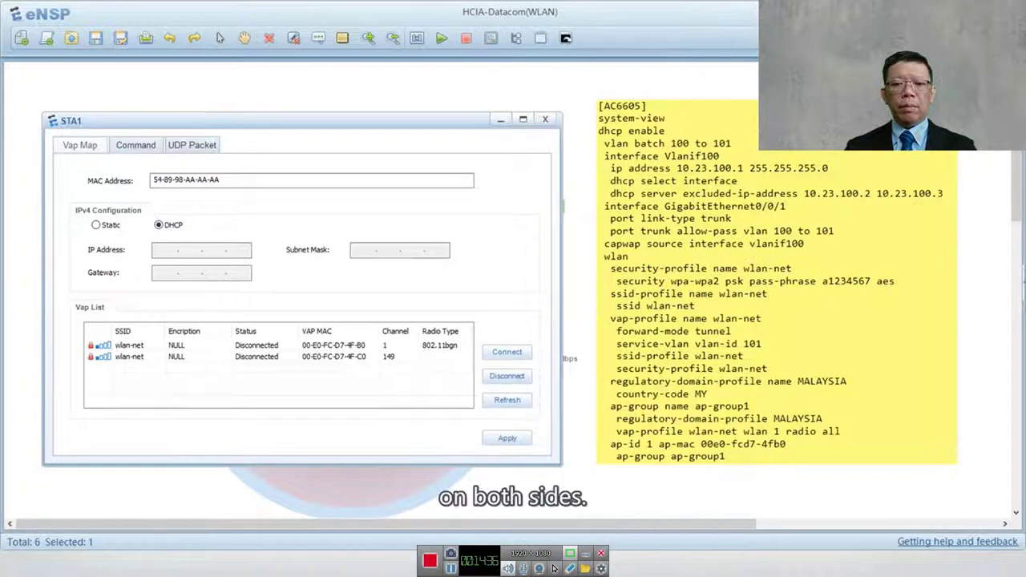
Step: Connect STA1 to the wlan-net VAP on channel 1, entering the wireless network password
{"action": "left_click", "coordinate": [278, 345]}
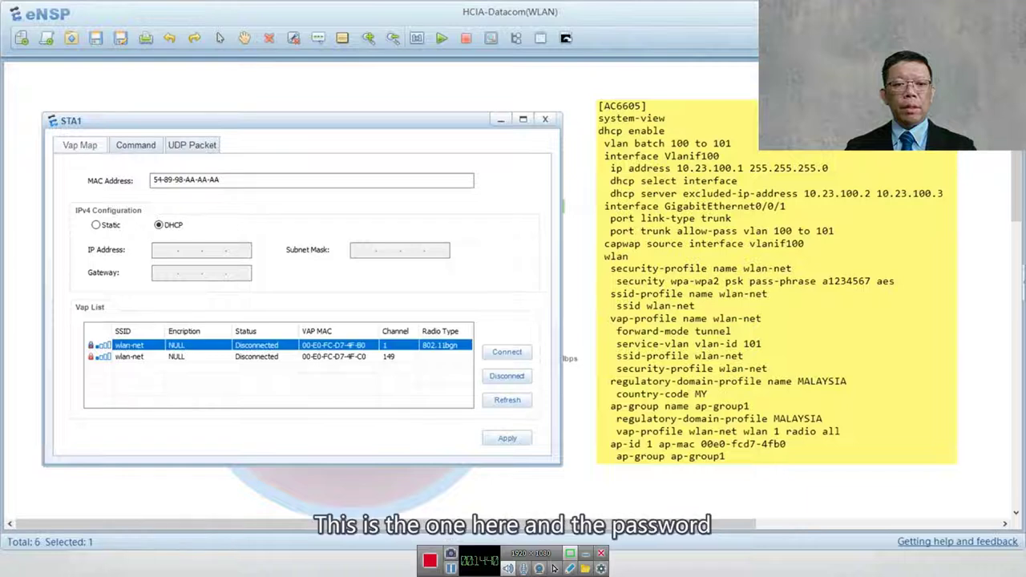
{"action": "left_click", "coordinate": [506, 352]}
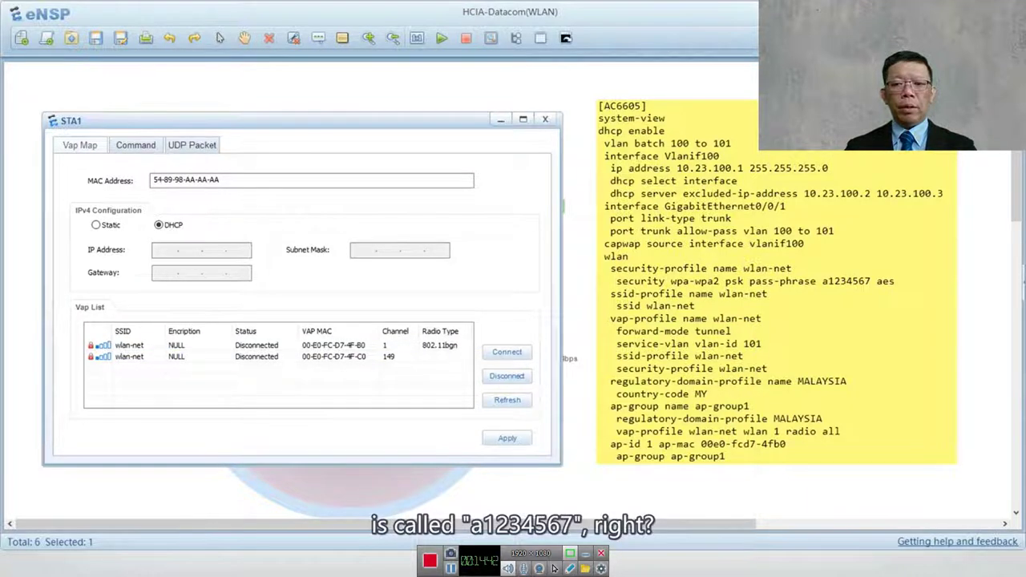
{"action": "left_click", "coordinate": [278, 345]}
{"action": "left_click", "coordinate": [506, 352]}
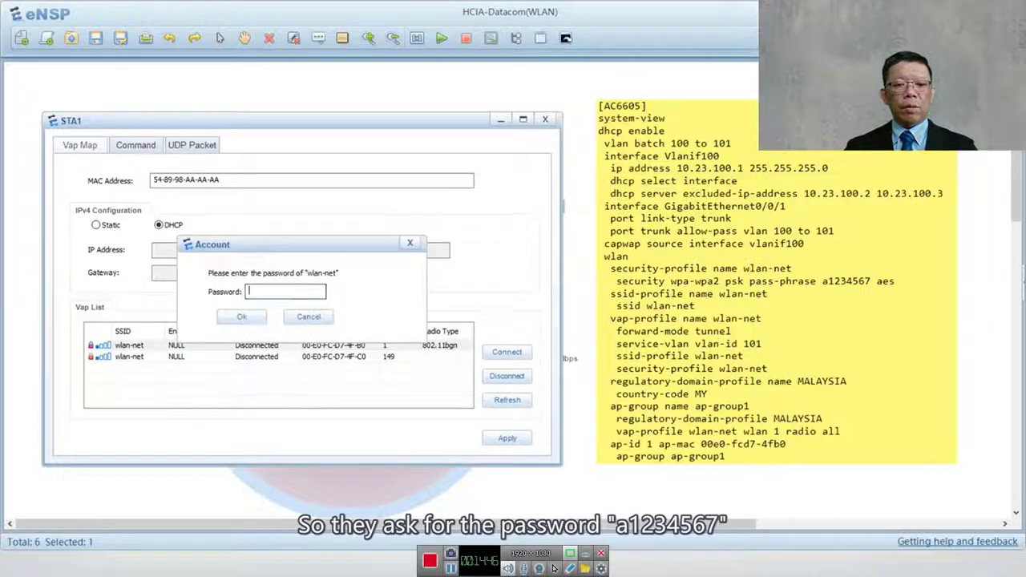
{"action": "type", "text": "a123"}
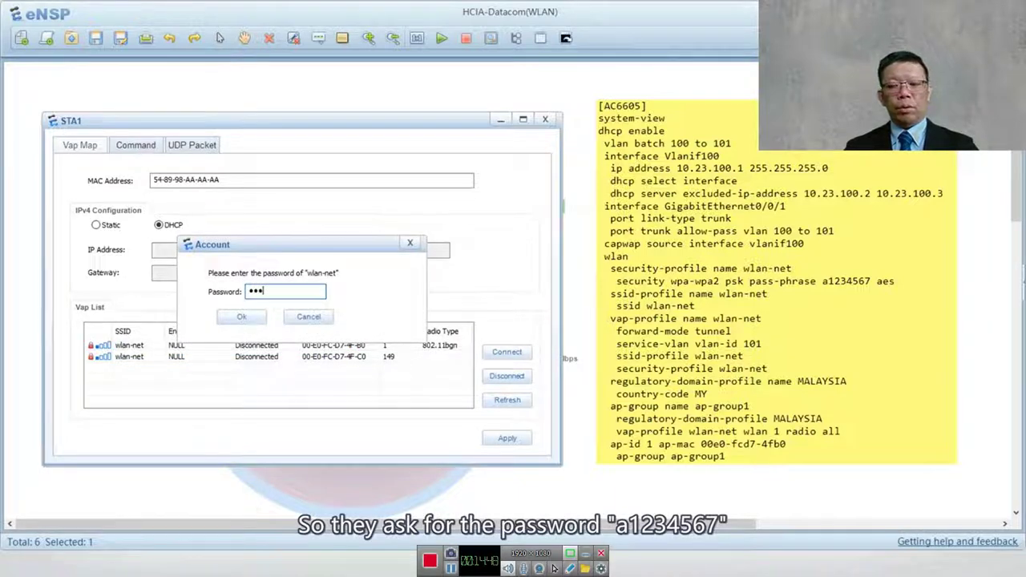
{"action": "type", "text": "4567"}
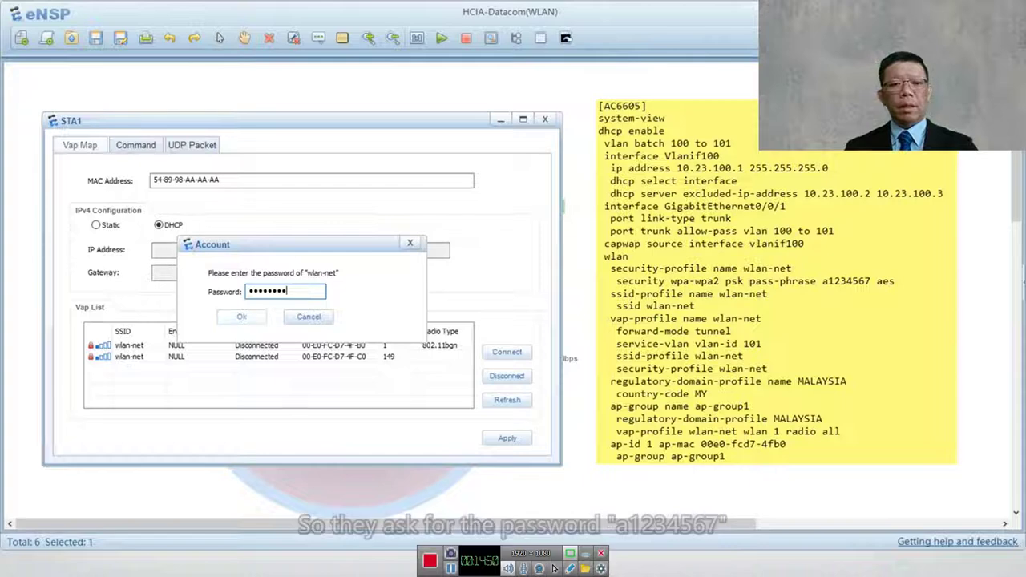
{"action": "key", "text": "Return"}
Step: Move the STA1 window clear of the topology and review its IPv4 address in the command console's ipconfig output
{"action": "left_click_drag", "start_coordinate": [240, 121], "coordinate": [653, 146]}
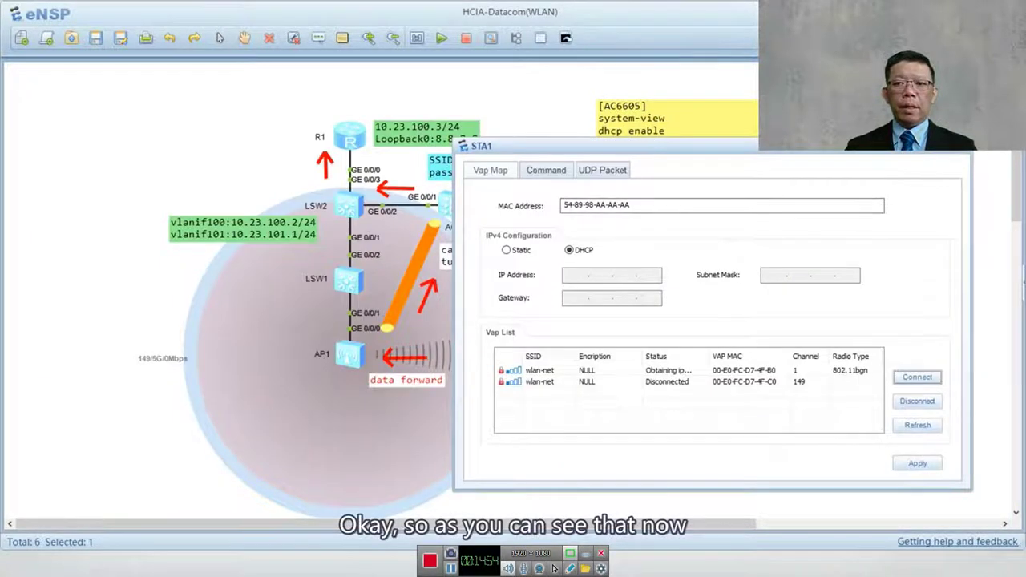
{"action": "key", "text": "alt+F4"}
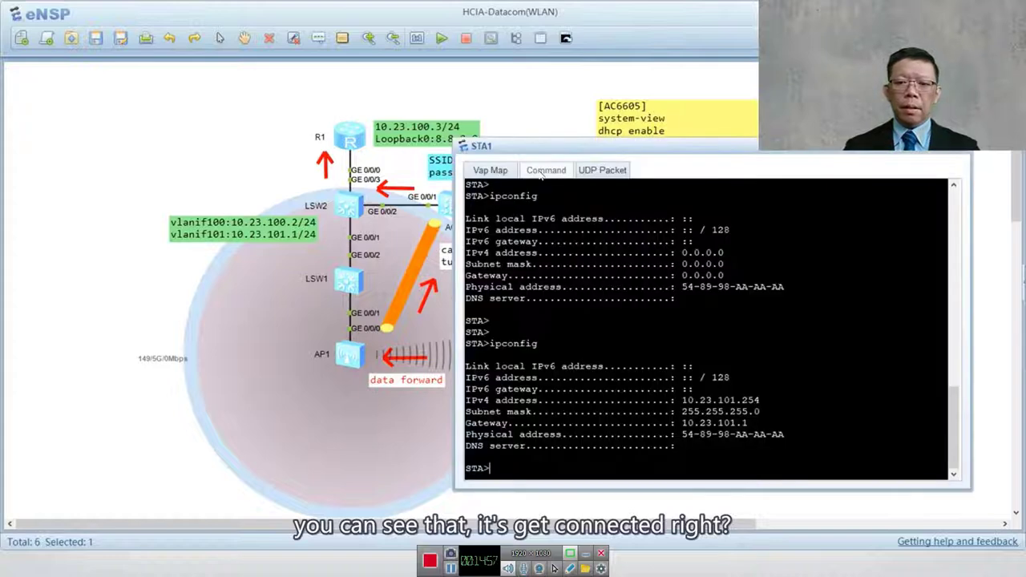
{"action": "left_click_drag", "start_coordinate": [760, 400], "coordinate": [682, 400]}
{"action": "left_click", "coordinate": [542, 175]}
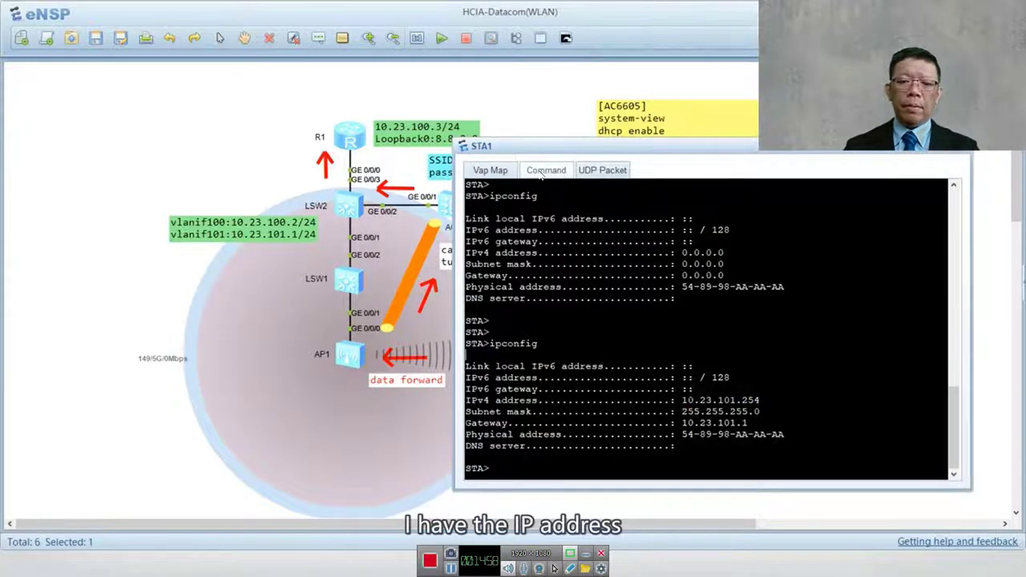
{"action": "left_click_drag", "start_coordinate": [542, 147], "coordinate": [573, 119]}
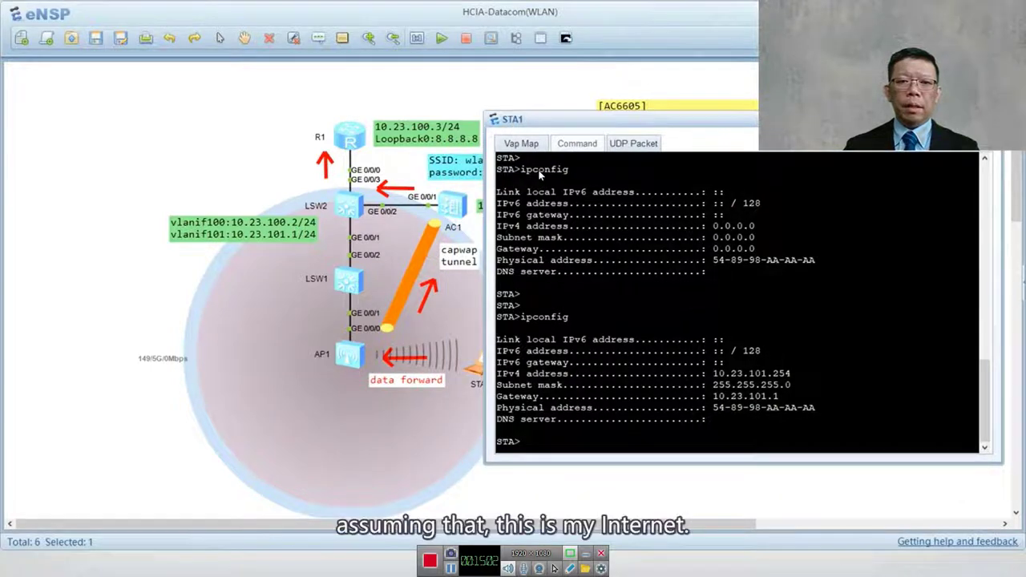
Step: Ping 8.8.8.8 from STA1 to test connectivity to R1's loopback
{"action": "type", "text": "pi"}
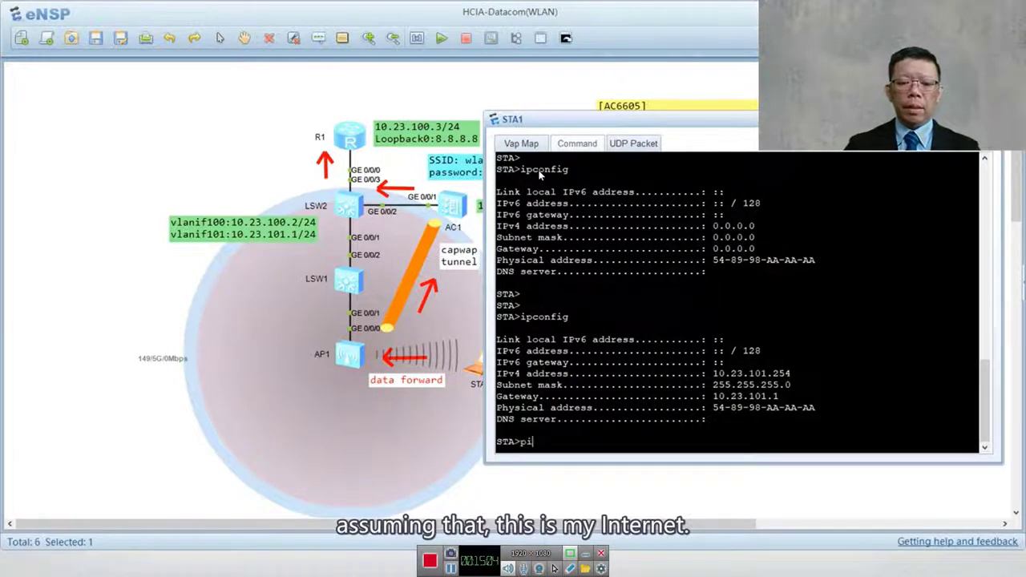
{"action": "type", "text": "ng 8.8.8.8"}
{"action": "key", "text": "Return"}
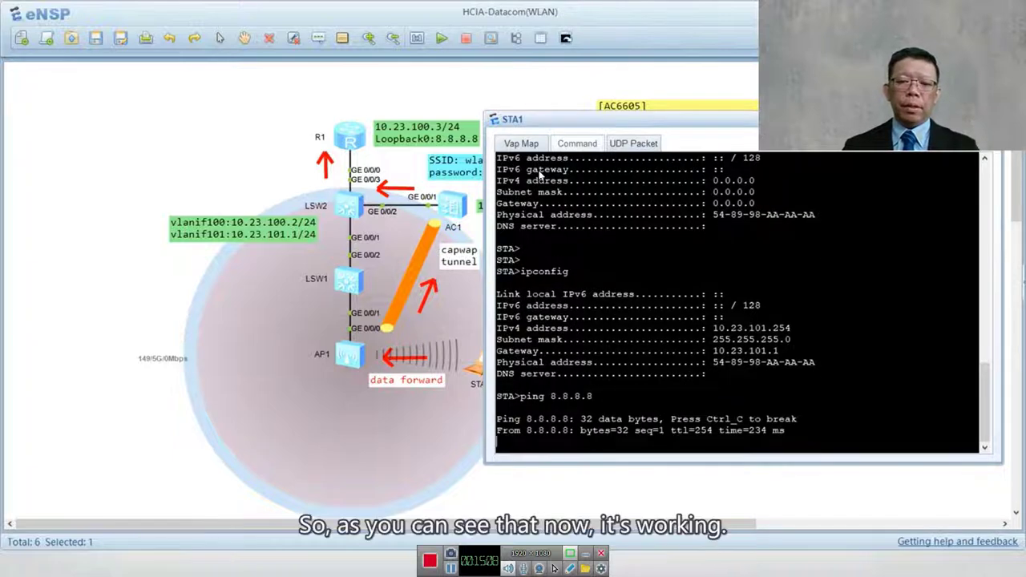
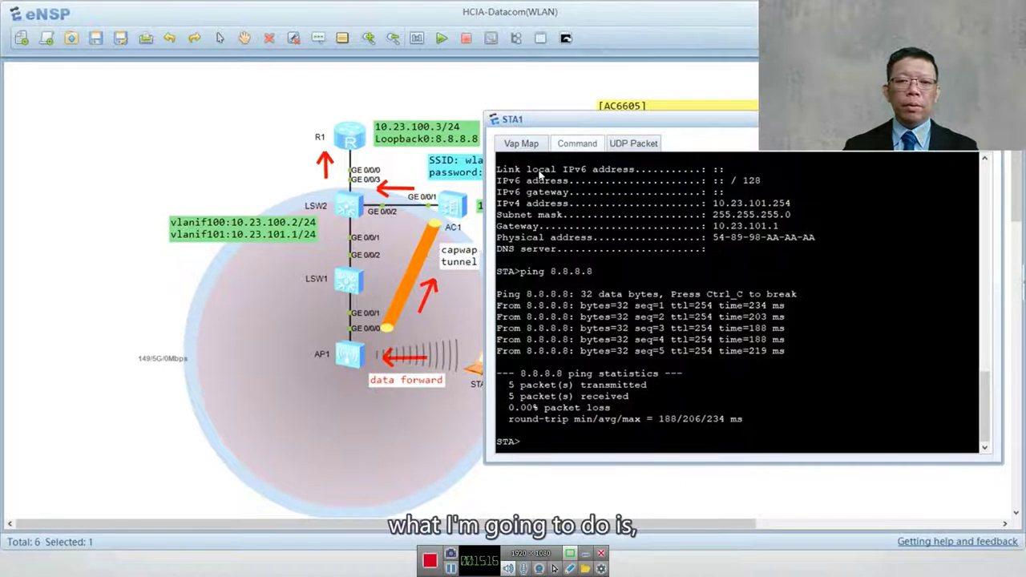
Step: Start a packet capture on LSW1's GE 0/0/1 interface and dismiss the Wireshark update offer
{"action": "right_click", "coordinate": [344, 280]}
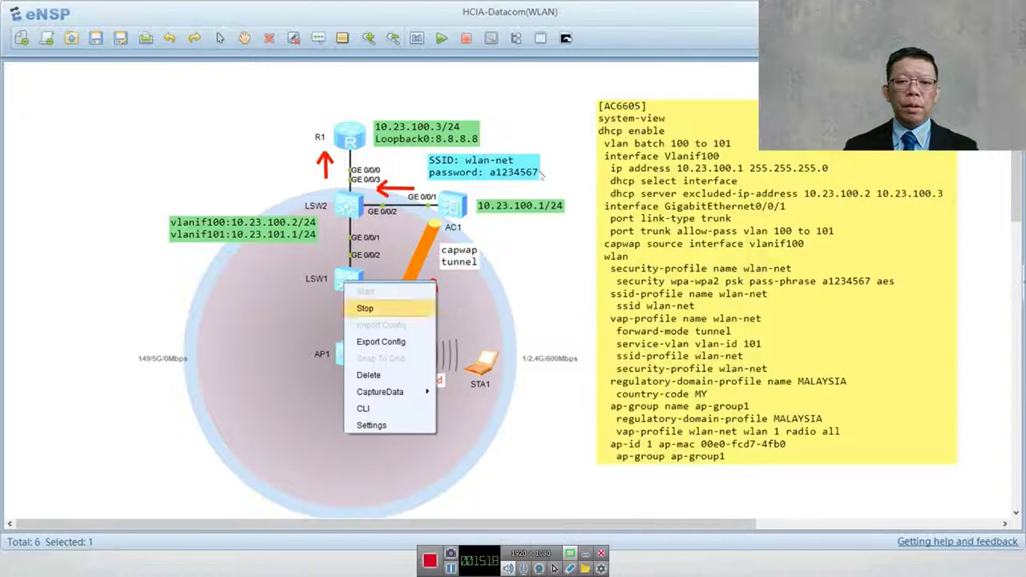
{"action": "key", "text": "Right"}
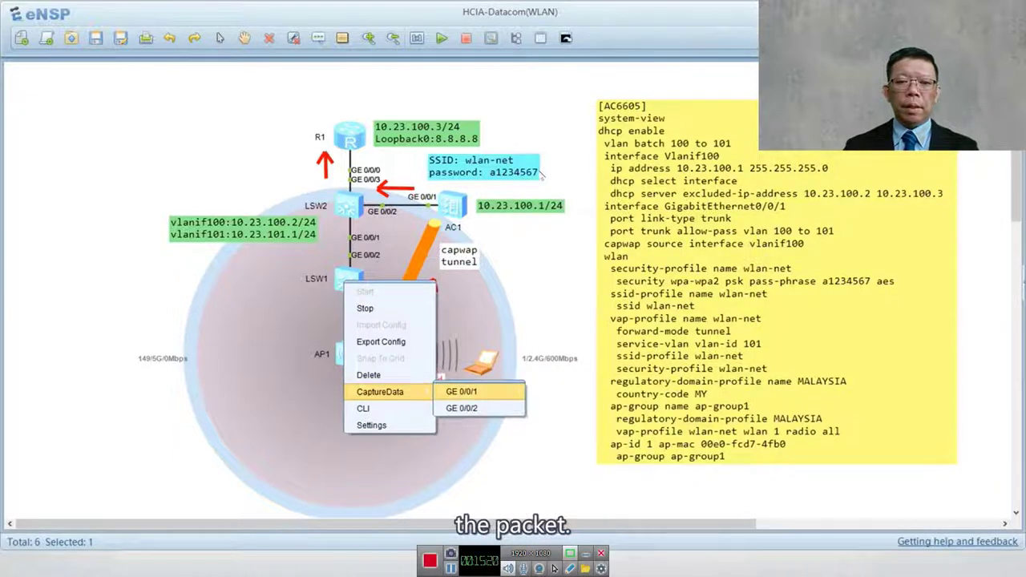
{"action": "key", "text": "Return"}
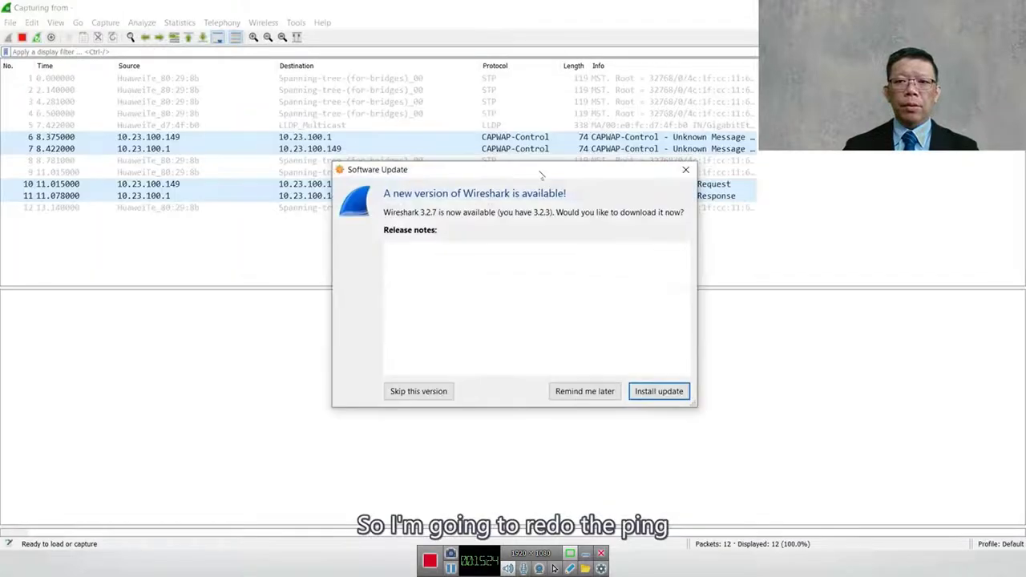
{"action": "left_click", "coordinate": [686, 169]}
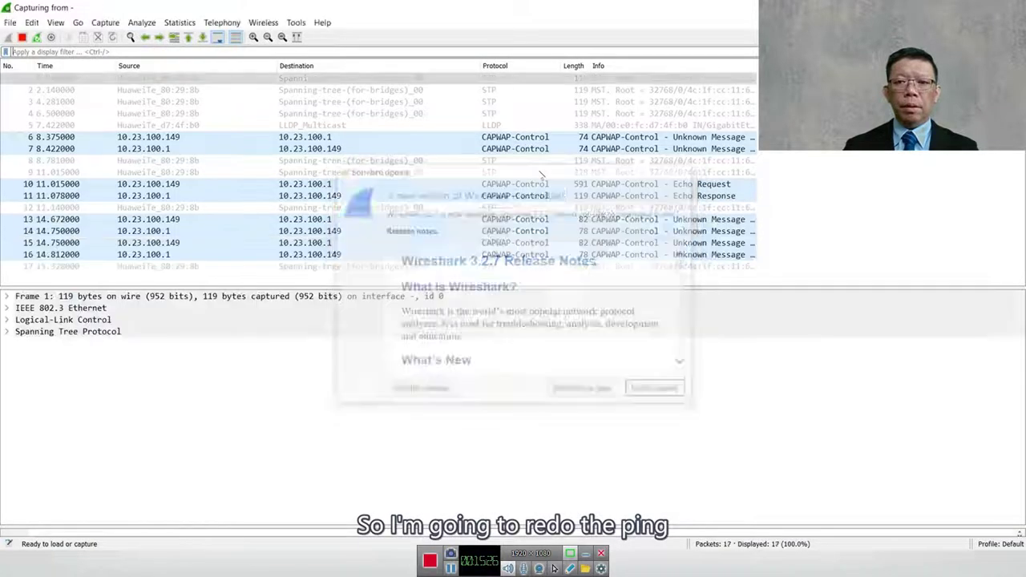
Step: Switch to STA1's command console in eNSP, repeat the ping to 8.8.8.8 and minimise the STA1 window
{"action": "key", "text": "alt+Tab"}
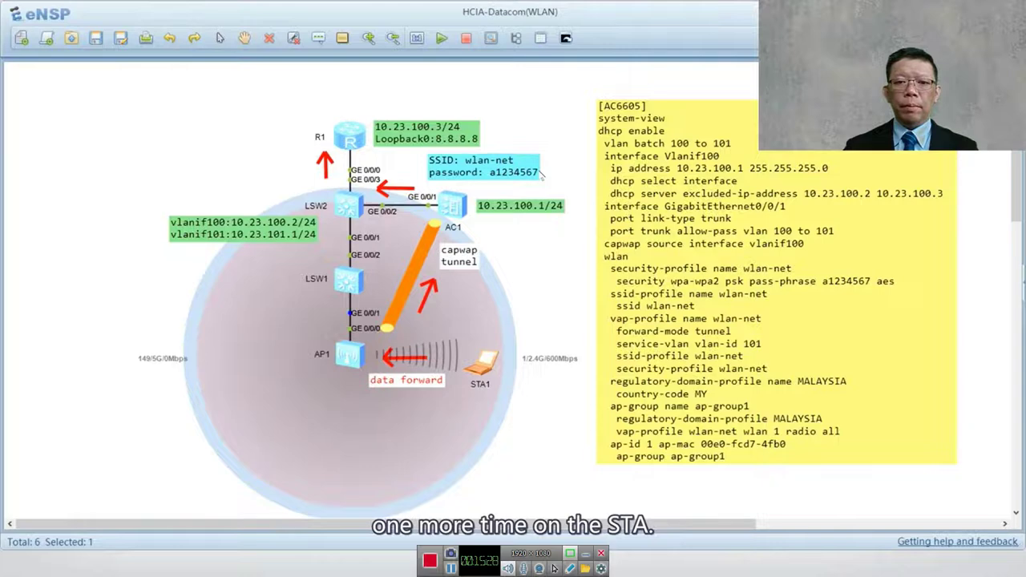
{"action": "key", "text": "alt+Tab"}
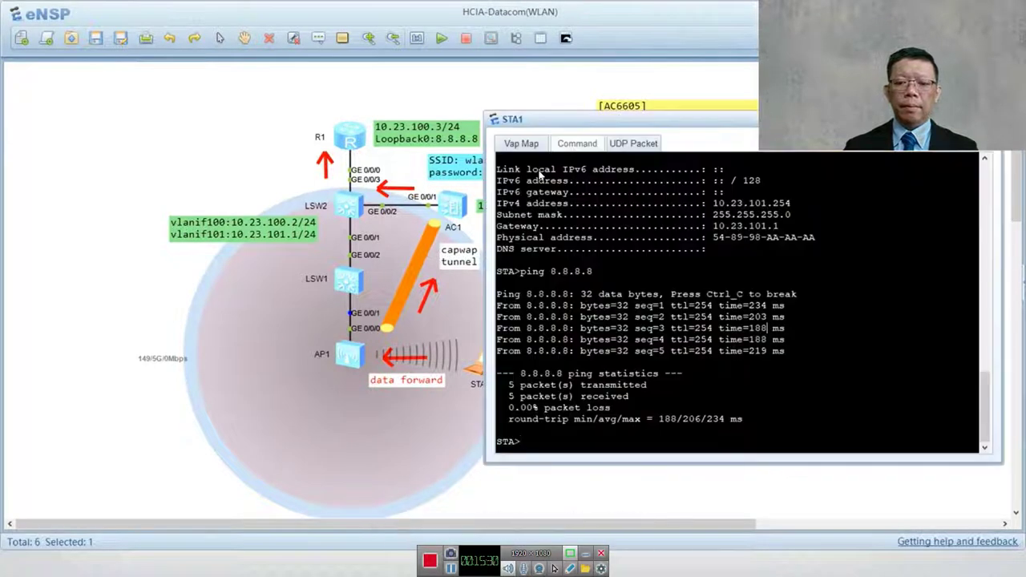
{"action": "key", "text": "Return"}
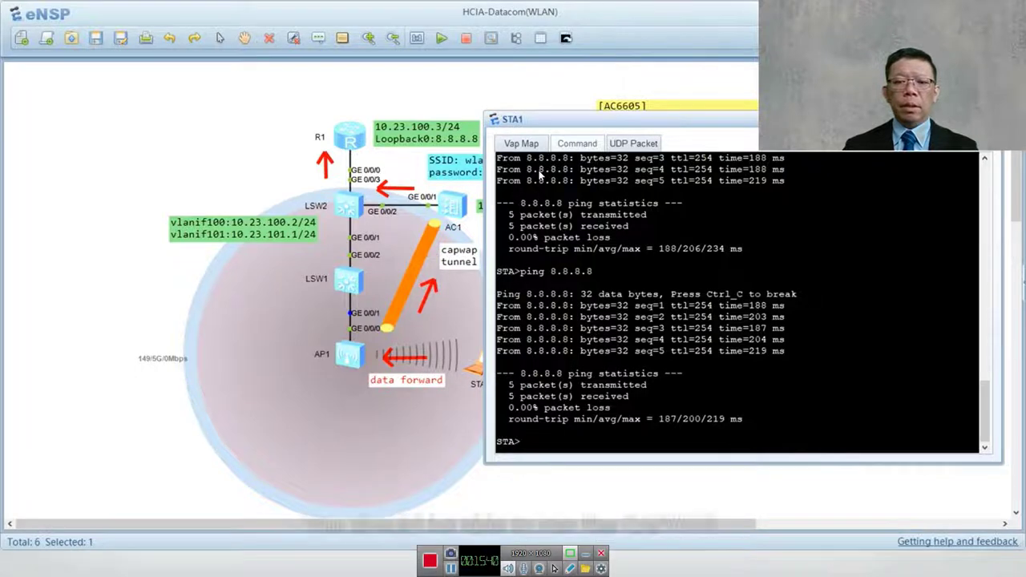
{"action": "key", "text": "super+Down"}
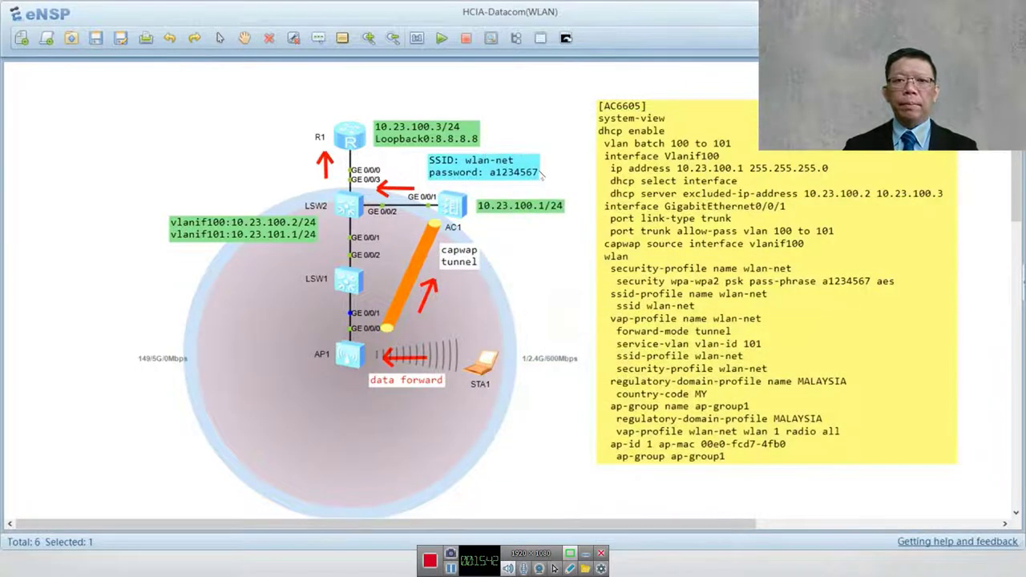
Step: Switch to Wireshark and examine the outer Ethernet II, IPv4, UDP and CAPWAP data headers of ICMP echo request frame 27
{"action": "key", "text": "alt+Tab"}
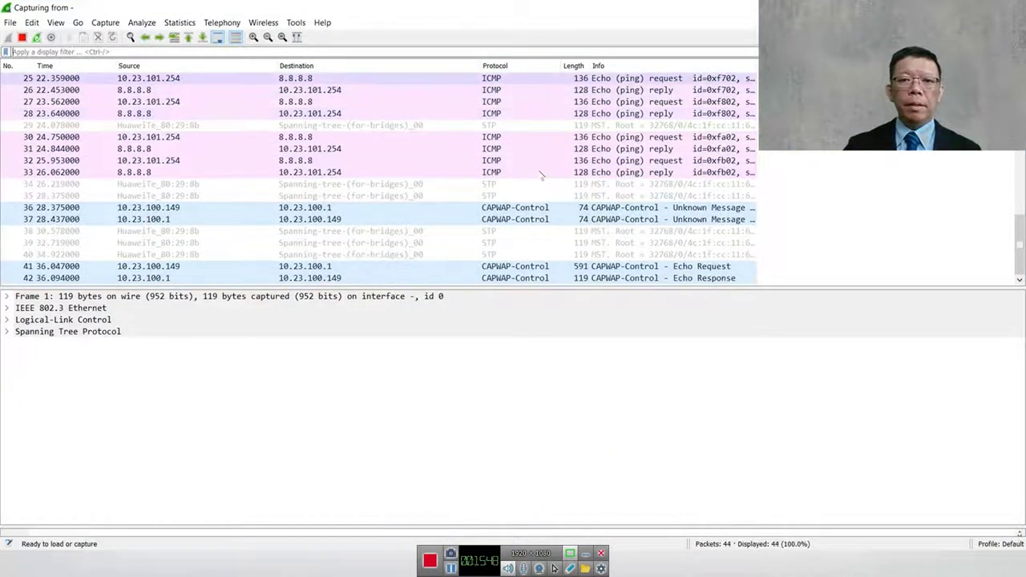
{"action": "left_click", "coordinate": [377, 78]}
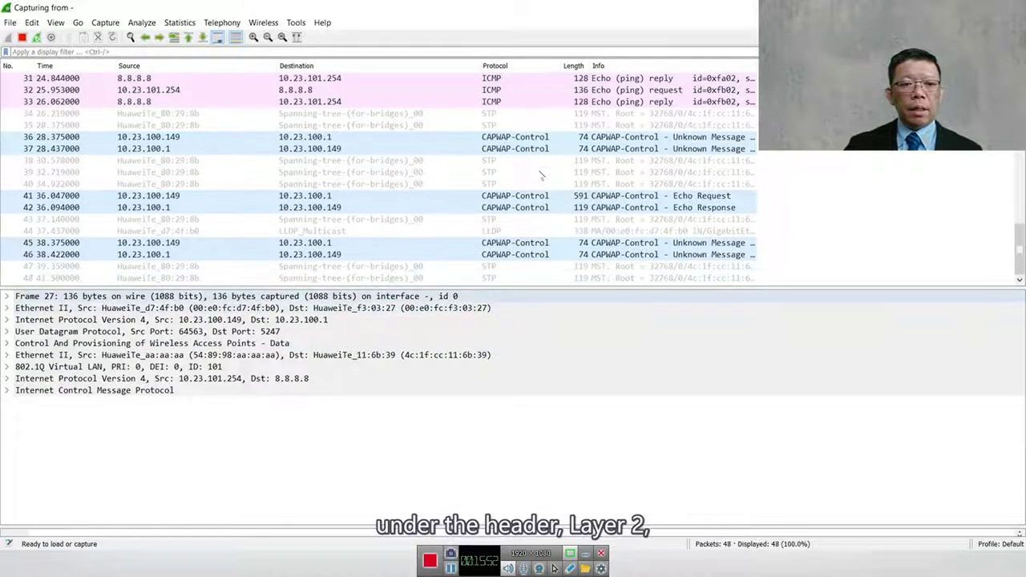
{"action": "left_click", "coordinate": [252, 308]}
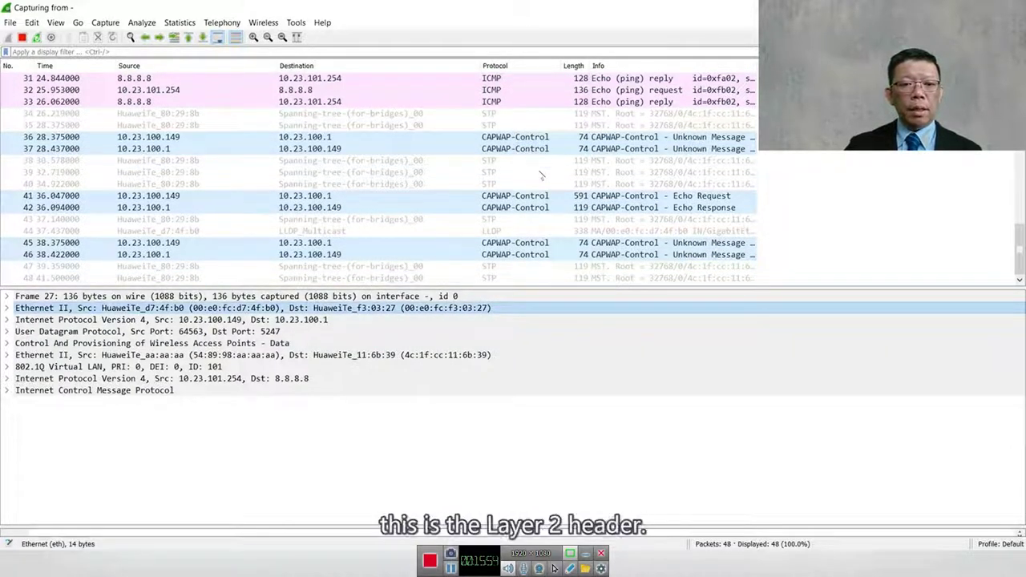
{"action": "key", "text": "Down"}
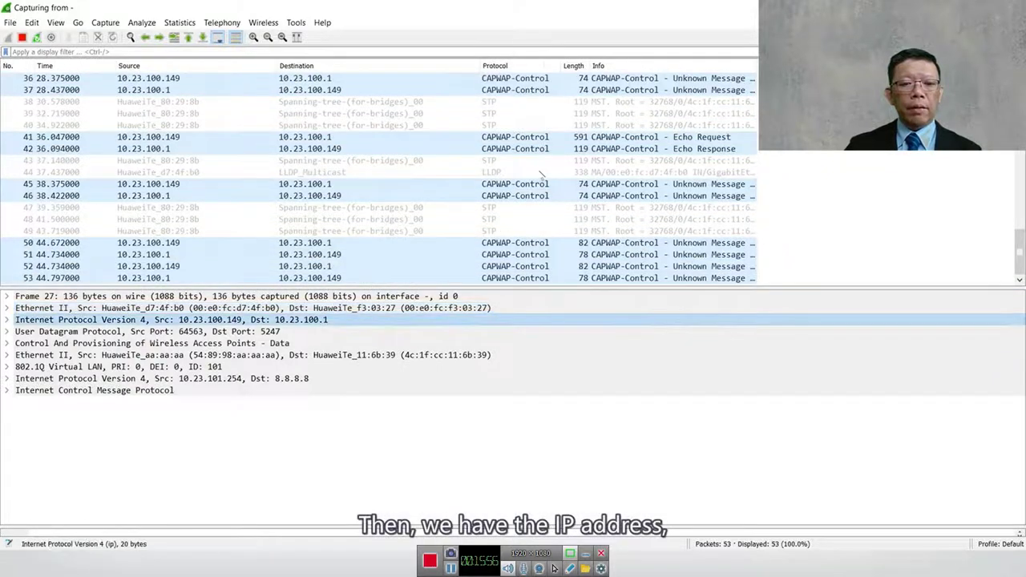
{"action": "key", "text": "Down"}
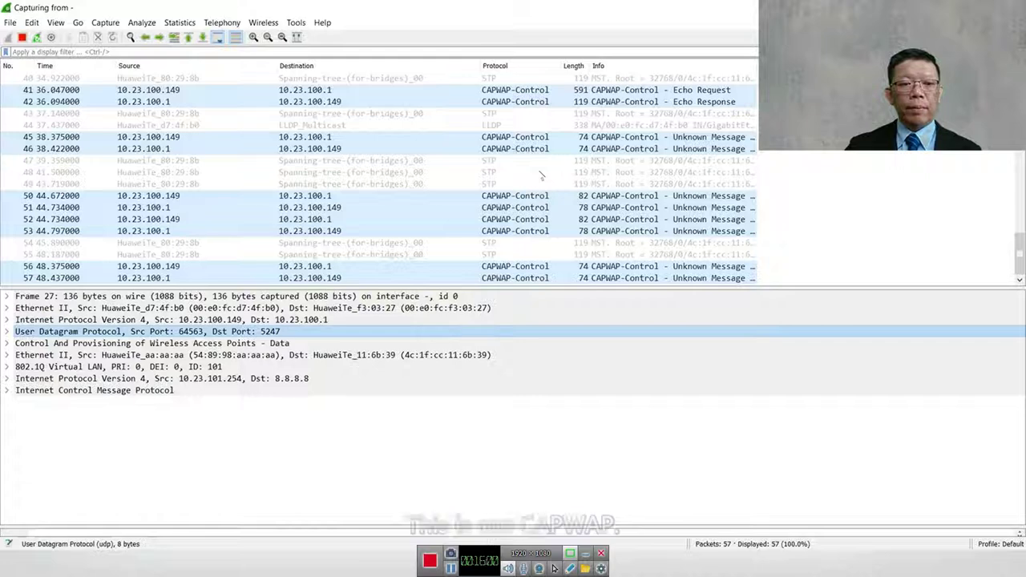
{"action": "key", "text": "Down"}
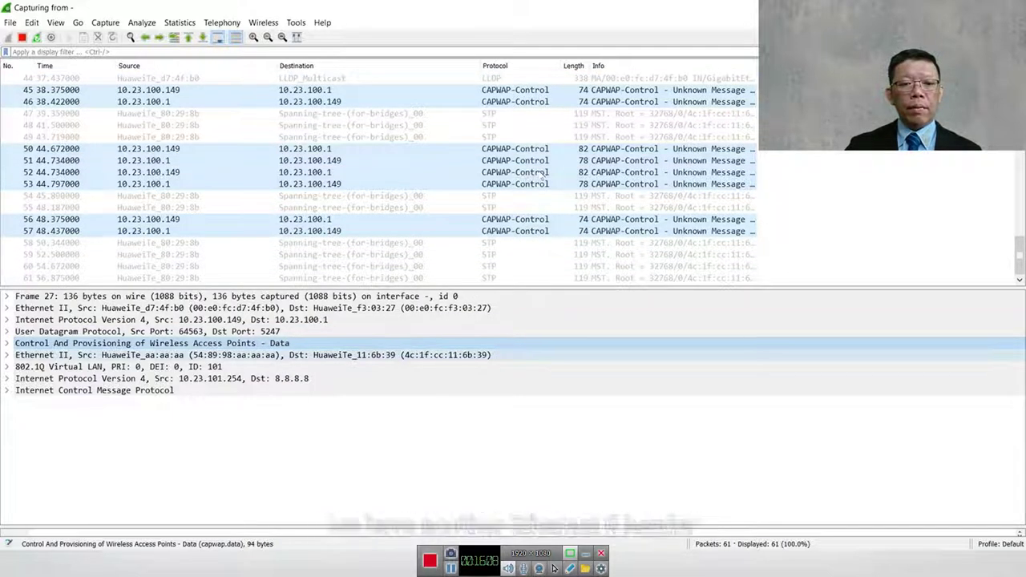
Step: Examine frame 27's encapsulated Ethernet II, 802.1Q, IPv4 and ICMP headers, expanding and collapsing the inner IPv4 and ICMP details
{"action": "key", "text": "Down"}
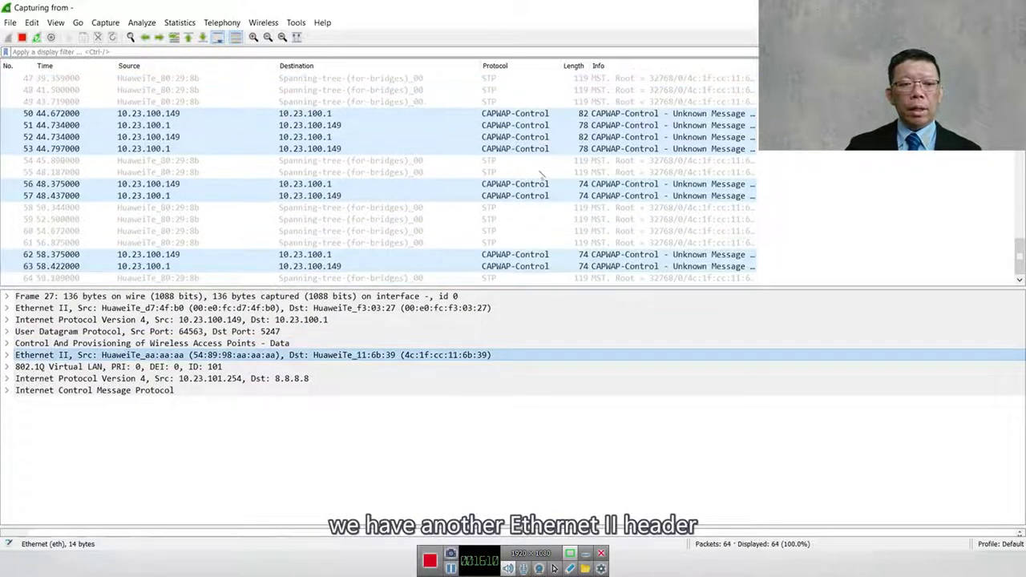
{"action": "key", "text": "Down"}
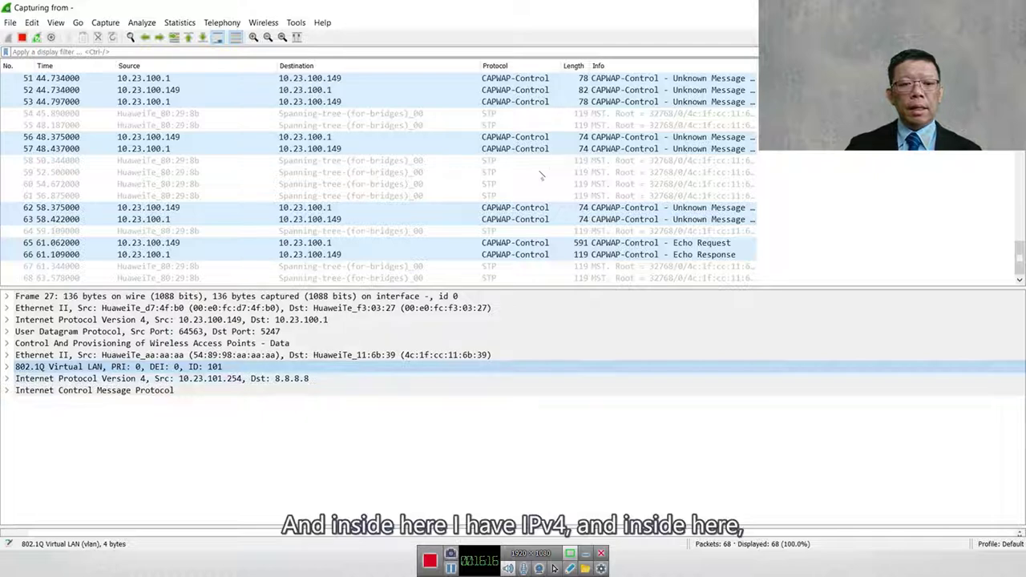
{"action": "key", "text": "Down"}
{"action": "key", "text": "Right"}
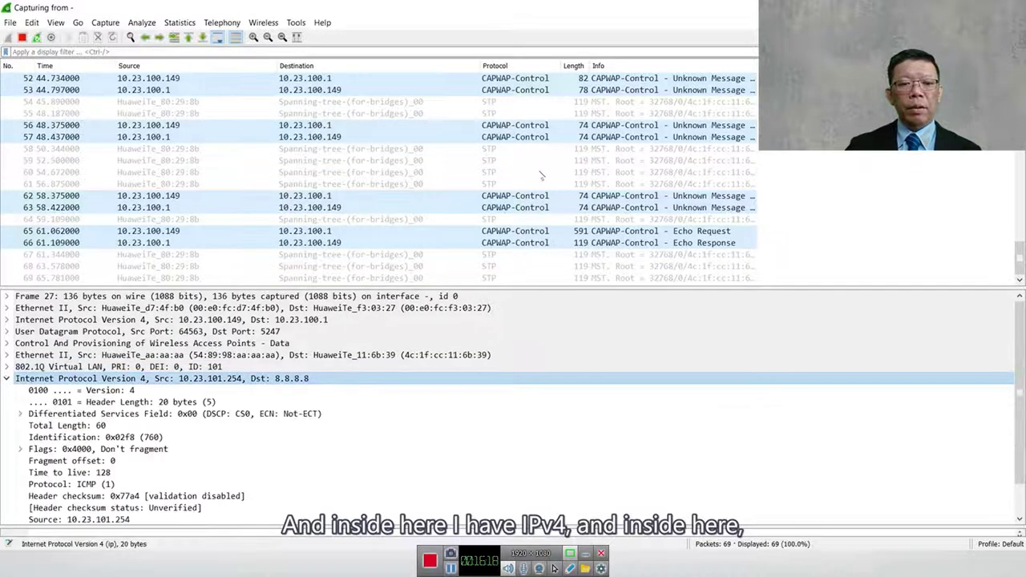
{"action": "key", "text": "Left"}
{"action": "key", "text": "Down"}
{"action": "key", "text": "Right"}
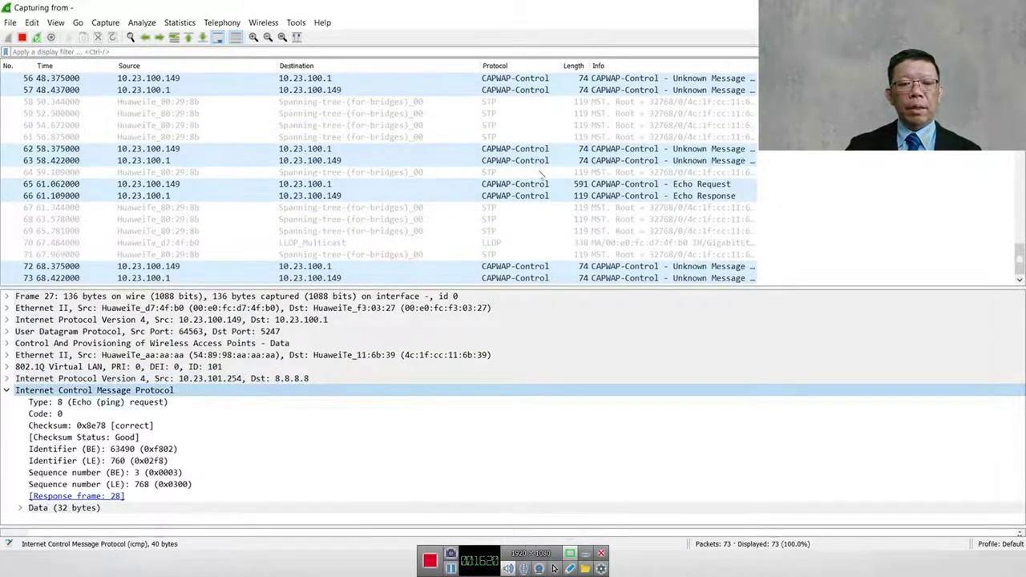
{"action": "key", "text": "Left"}
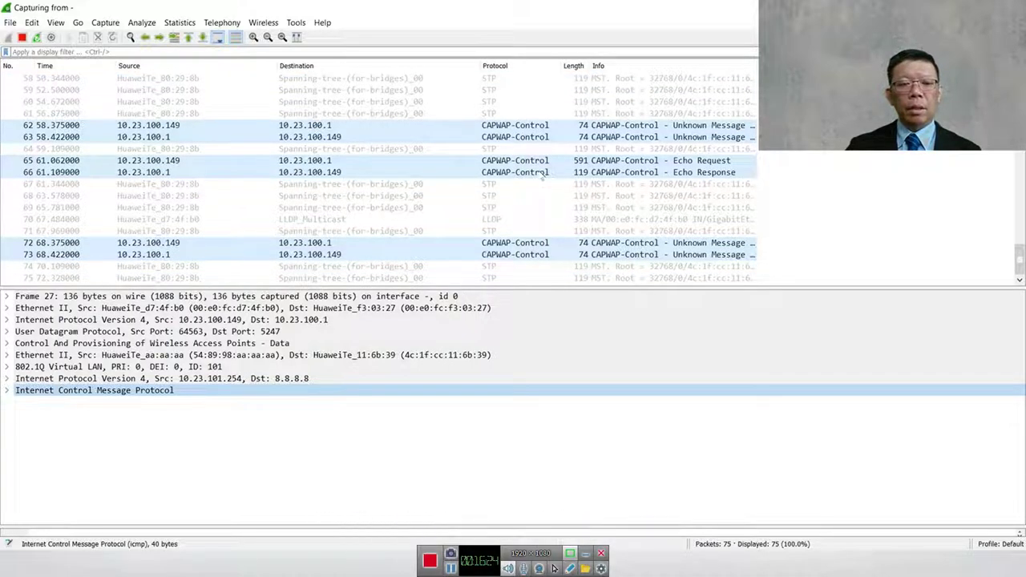
Step: Go back over frame 27's header layers, comparing the outer headers with the inner Ethernet II header and ending on User Datagram Protocol
{"action": "key", "text": "Up"}
{"action": "key", "text": "Up"}
{"action": "key", "text": "Up"}
{"action": "key", "text": "Up"}
{"action": "key", "text": "Up"}
{"action": "key", "text": "Up"}
{"action": "key", "text": "Up"}
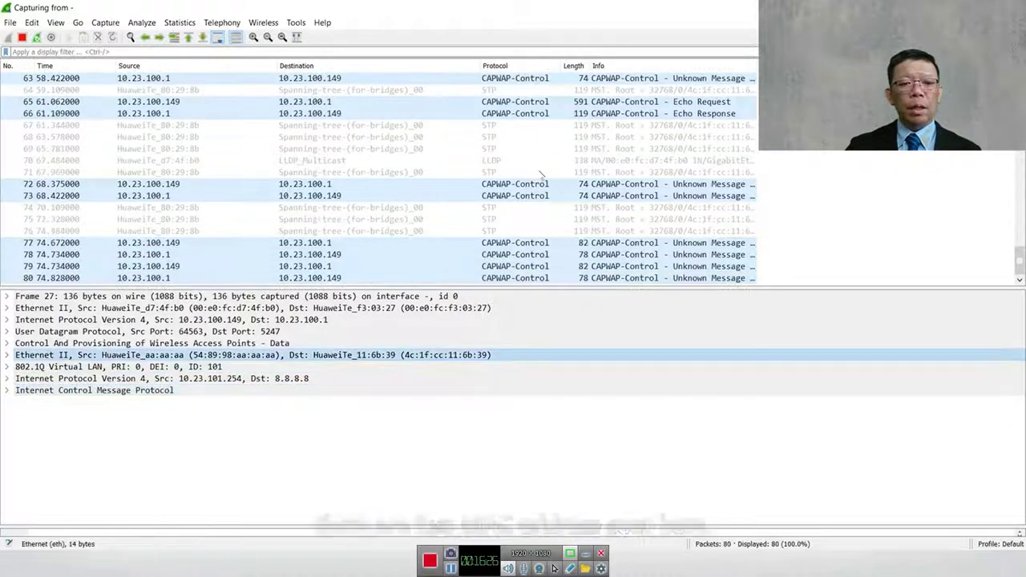
{"action": "key", "text": "Down"}
{"action": "key", "text": "Down"}
{"action": "key", "text": "Down"}
{"action": "key", "text": "Down"}
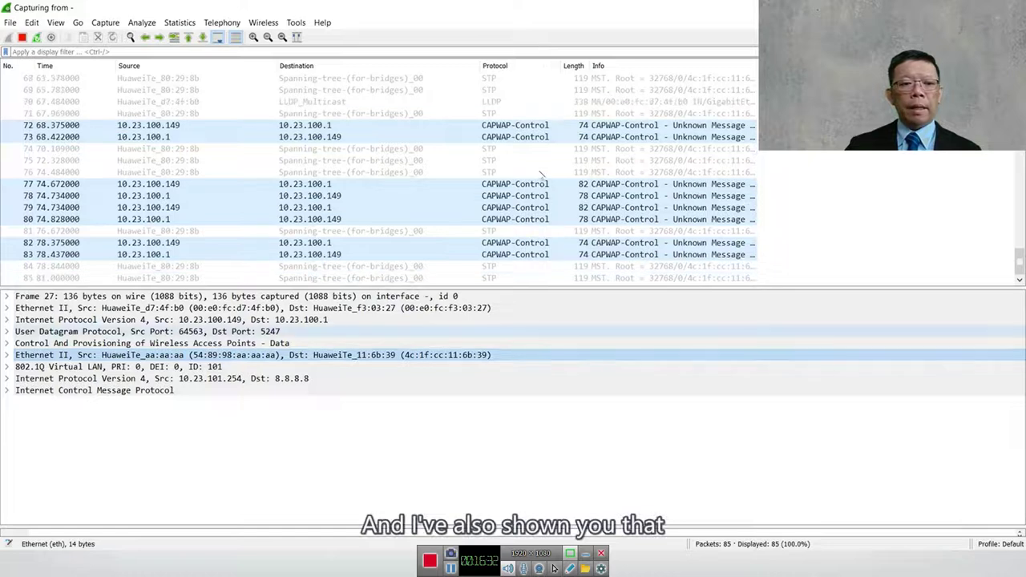
{"action": "key", "text": "Up"}
{"action": "key", "text": "Up"}
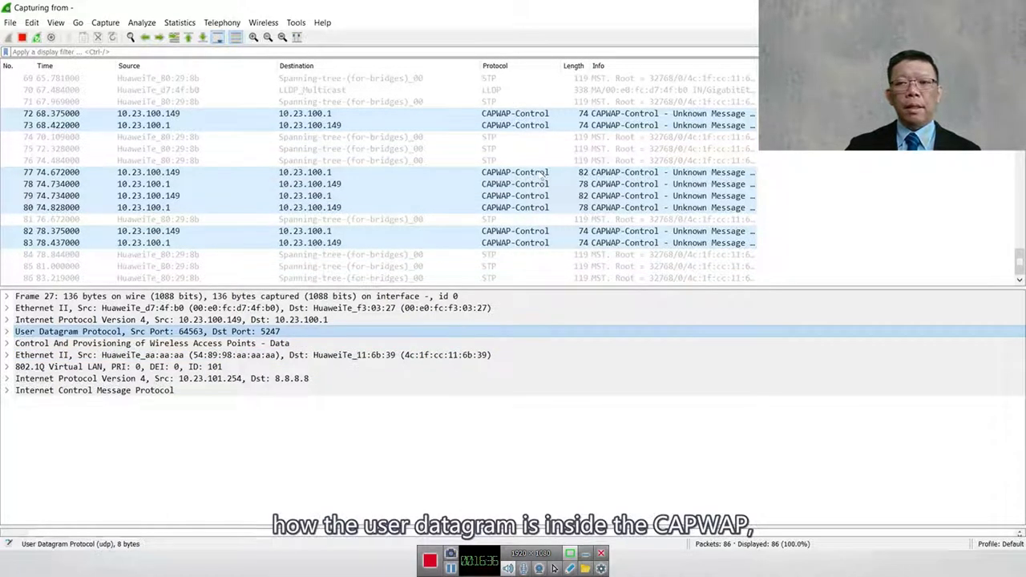
Step: Close the Wireshark capture window
{"action": "key", "text": "alt+F4"}
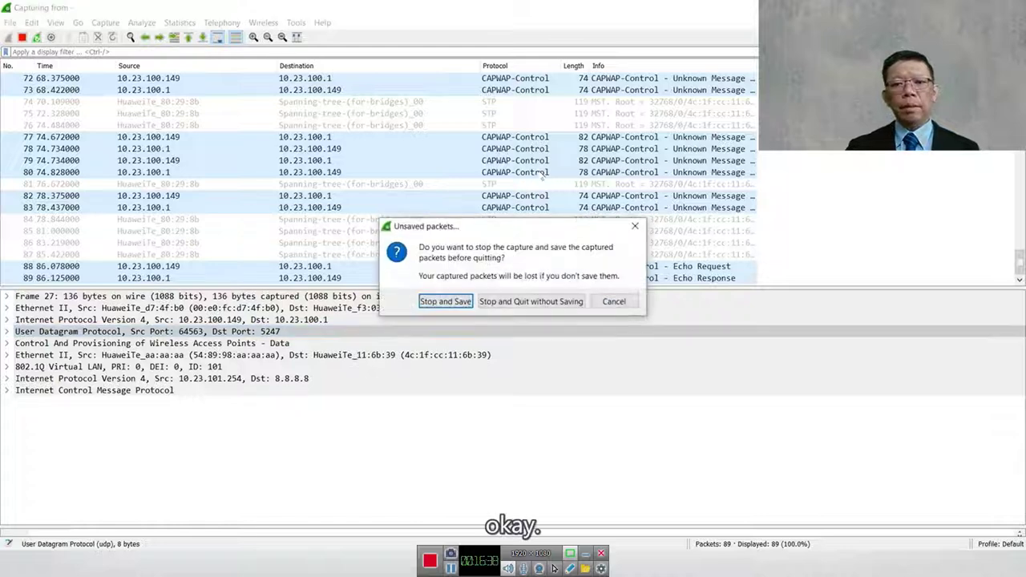